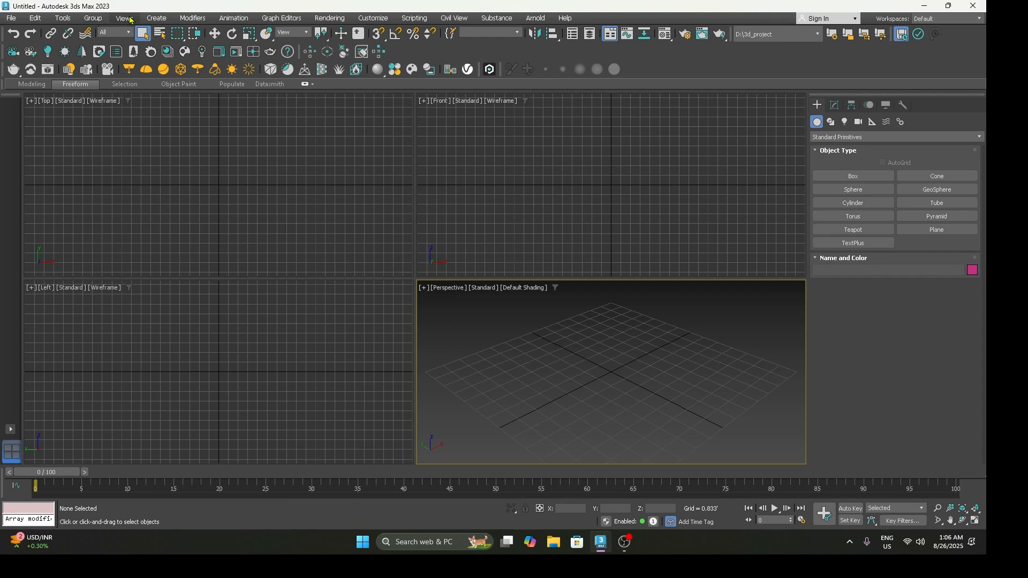
Step: Detach the Lights creation commands as a floating palette over the Top viewport
left_click(146, 19)
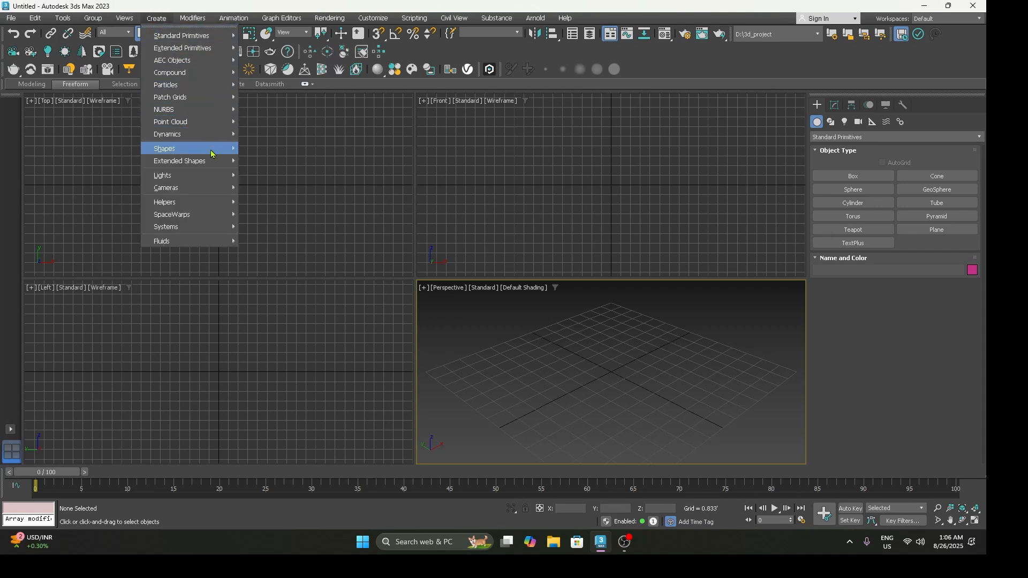
mouse_move(212, 175)
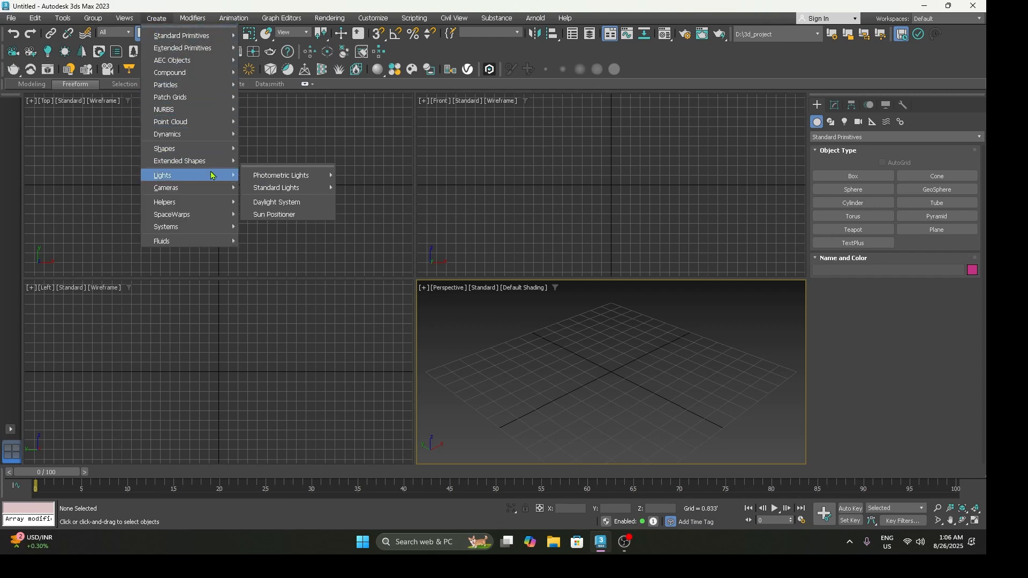
left_click(279, 171)
left_click_drag(284, 161, 231, 165)
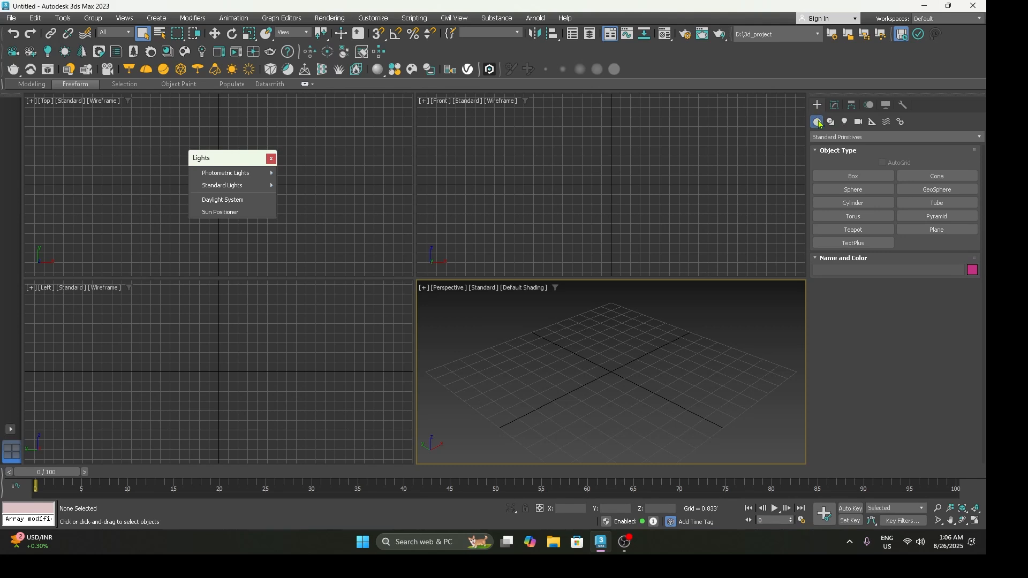
Step: Show the Photometric category among the light types available for creation
left_click(845, 123)
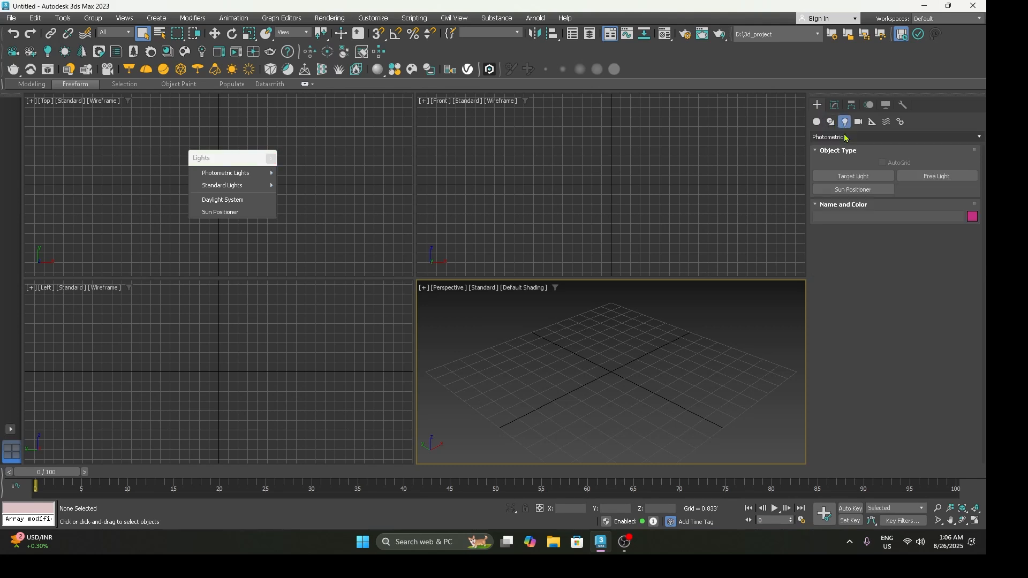
left_click(843, 138)
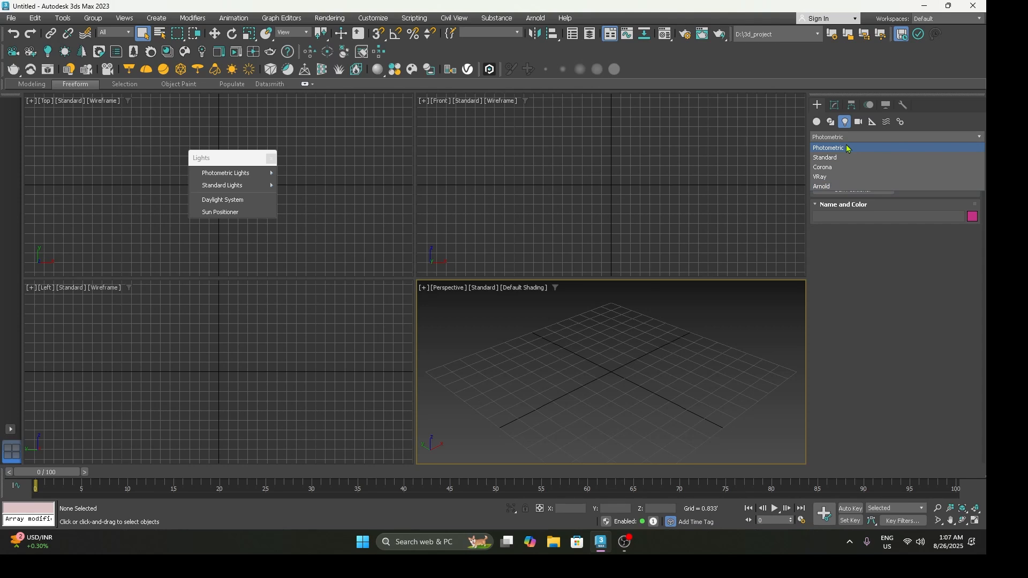
left_click(848, 149)
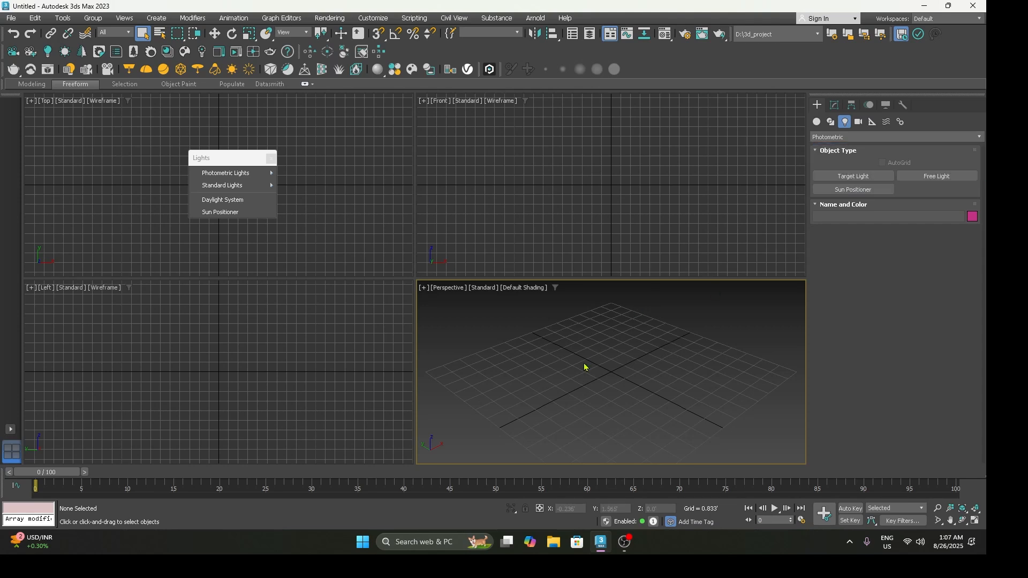
Step: Search the actions for Omni, try placing that light near the perspective grid's centre, undo it, and dismiss the floating Lights palette
key("x")
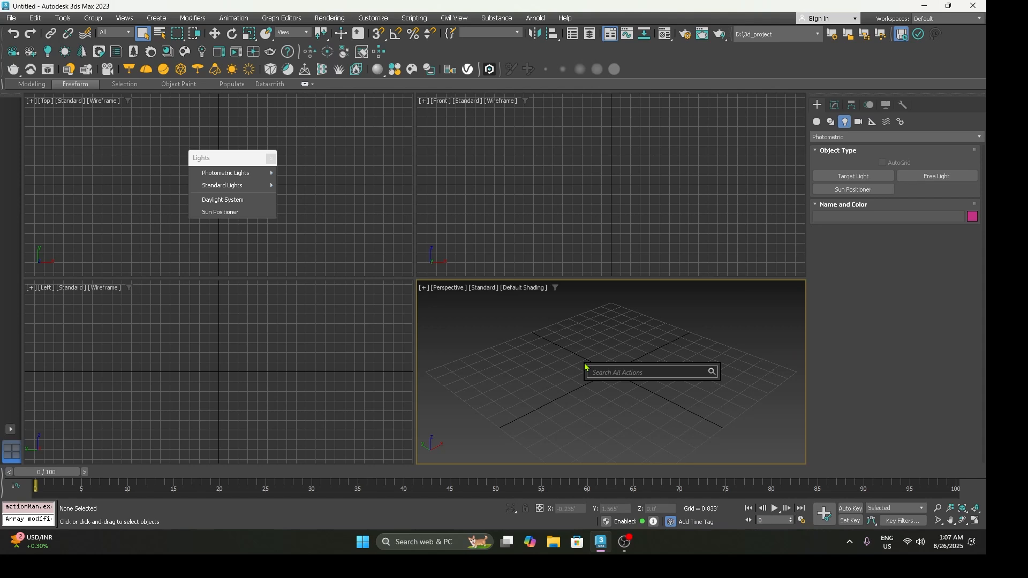
type("om")
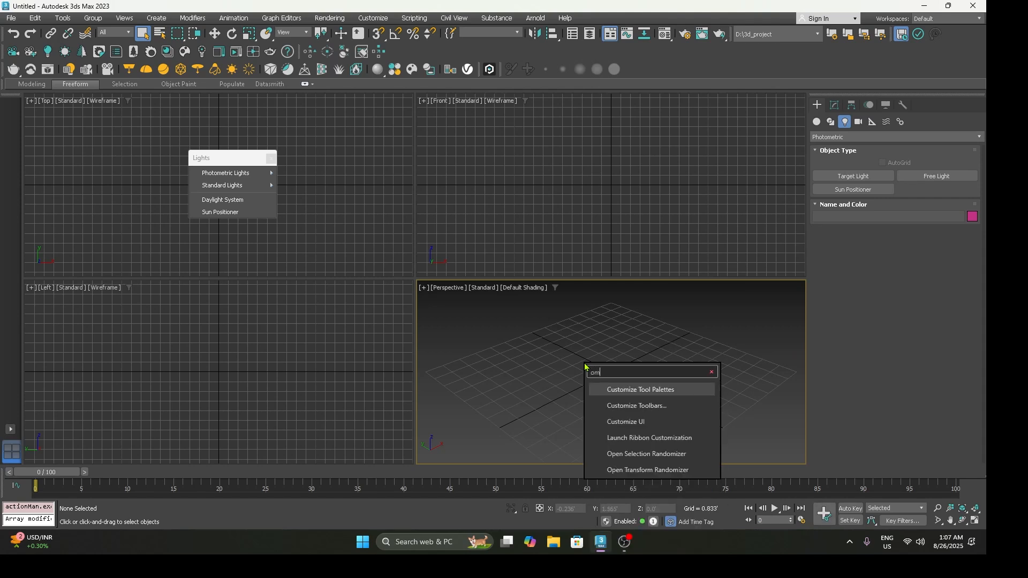
type("ni")
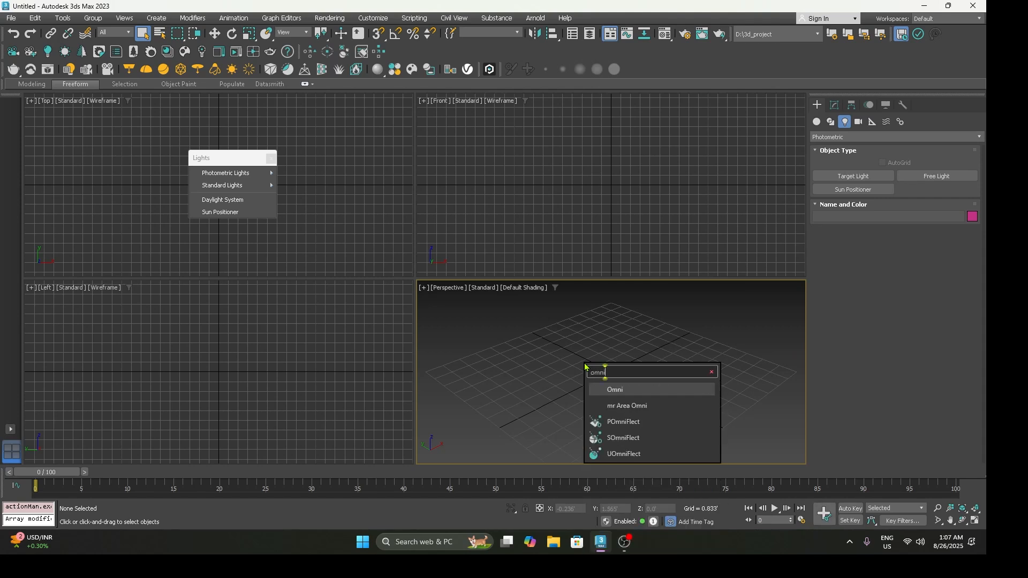
key("Return")
left_click(598, 383)
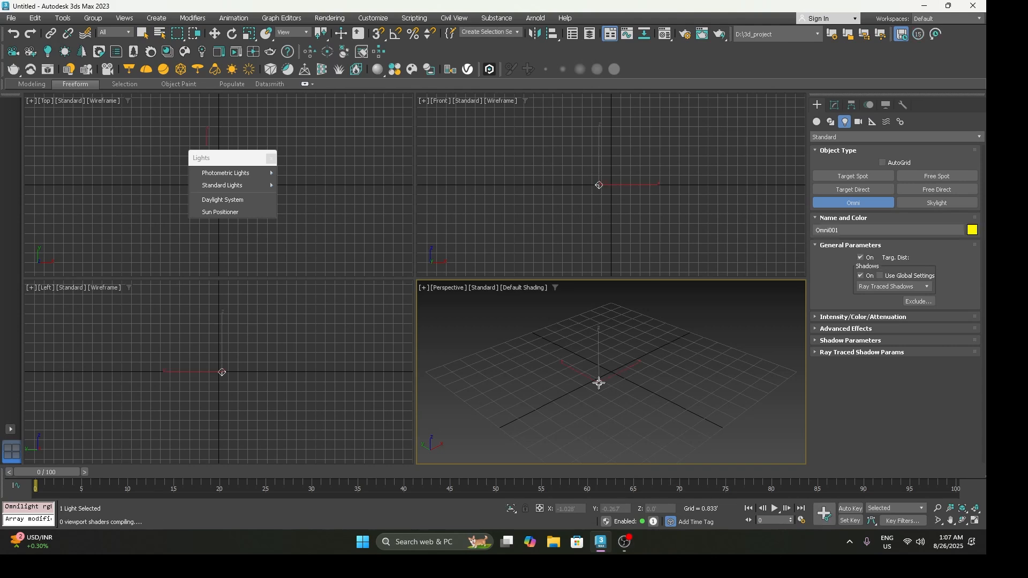
key("ctrl+z")
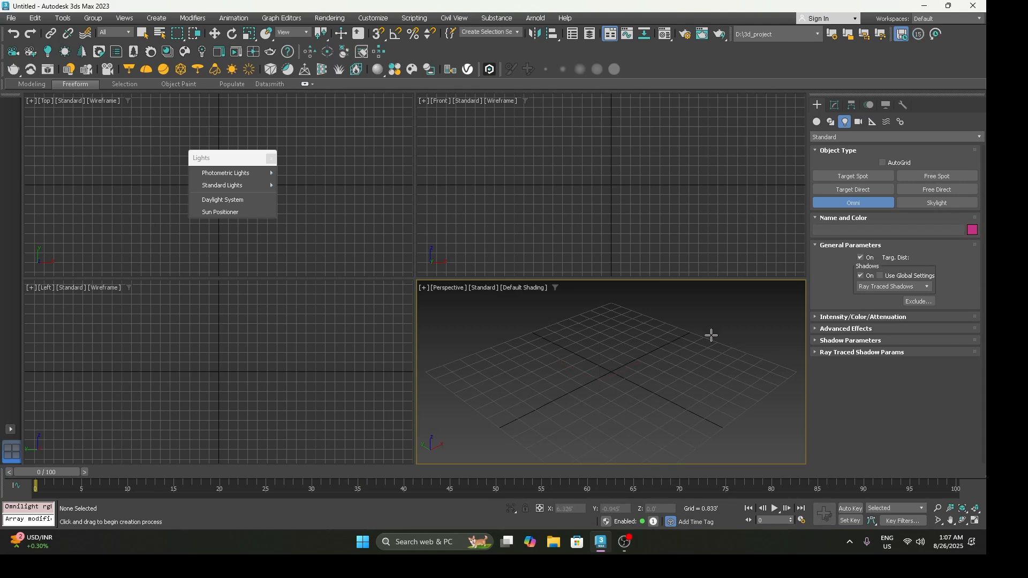
left_click(271, 158)
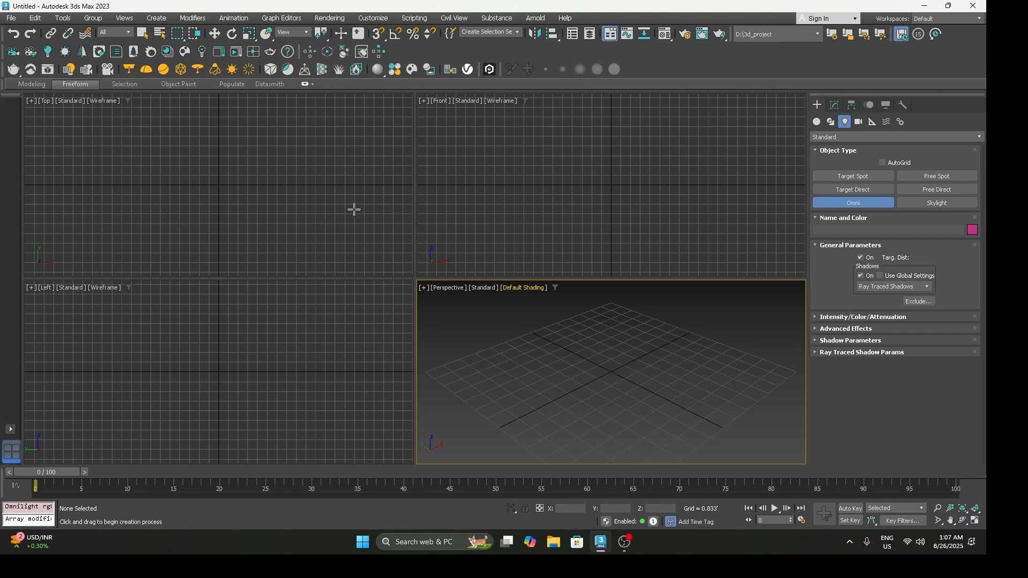
Step: Set the production renderer to Scanline Renderer in Render Setup
left_click(329, 18)
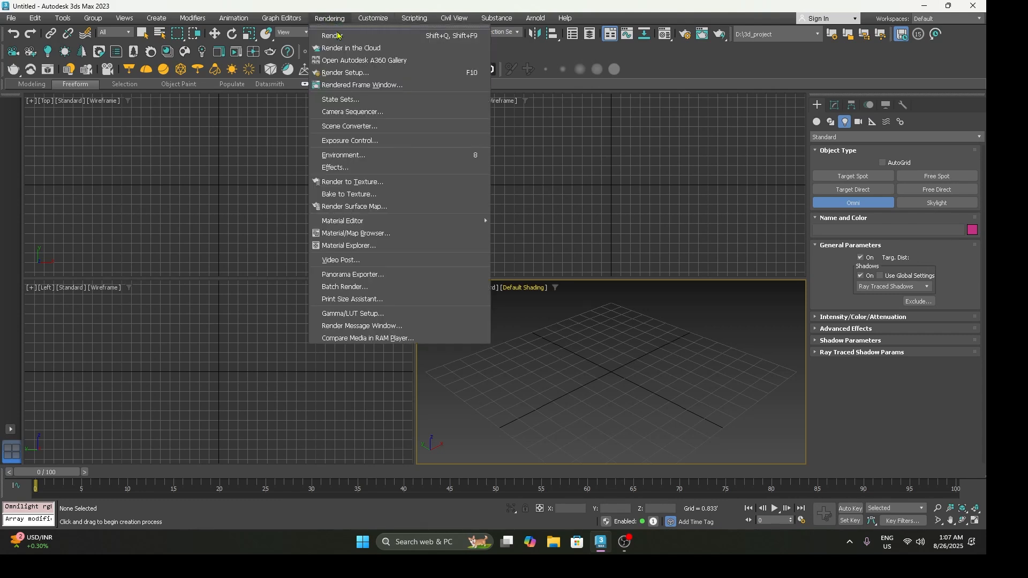
left_click(348, 76)
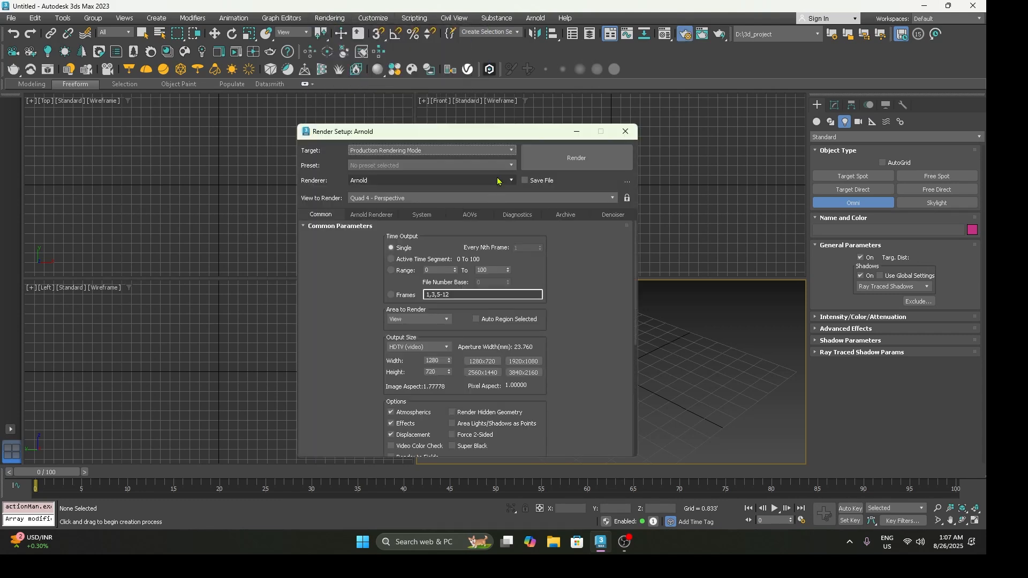
left_click_drag(418, 128, 530, 121)
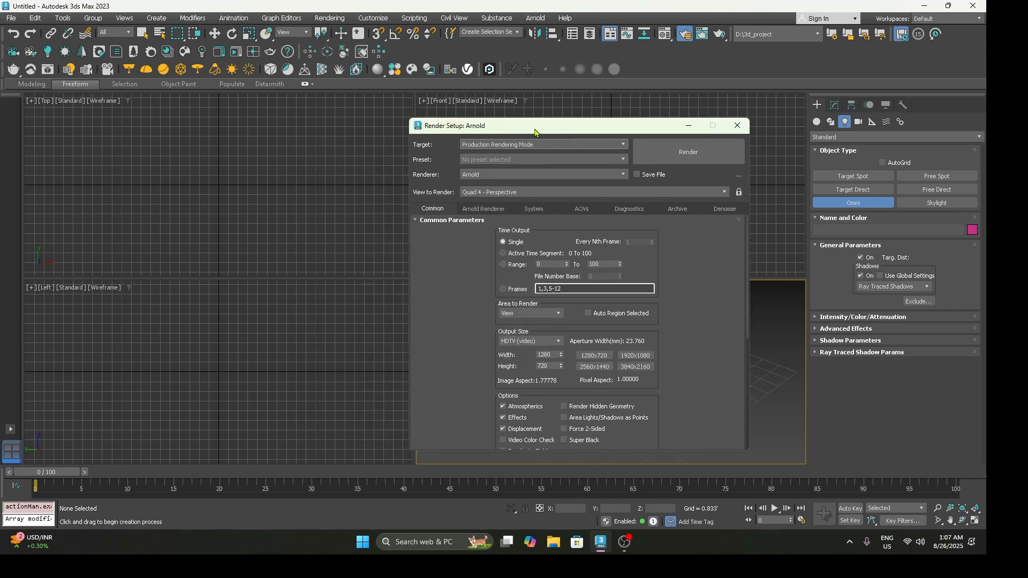
left_click(500, 175)
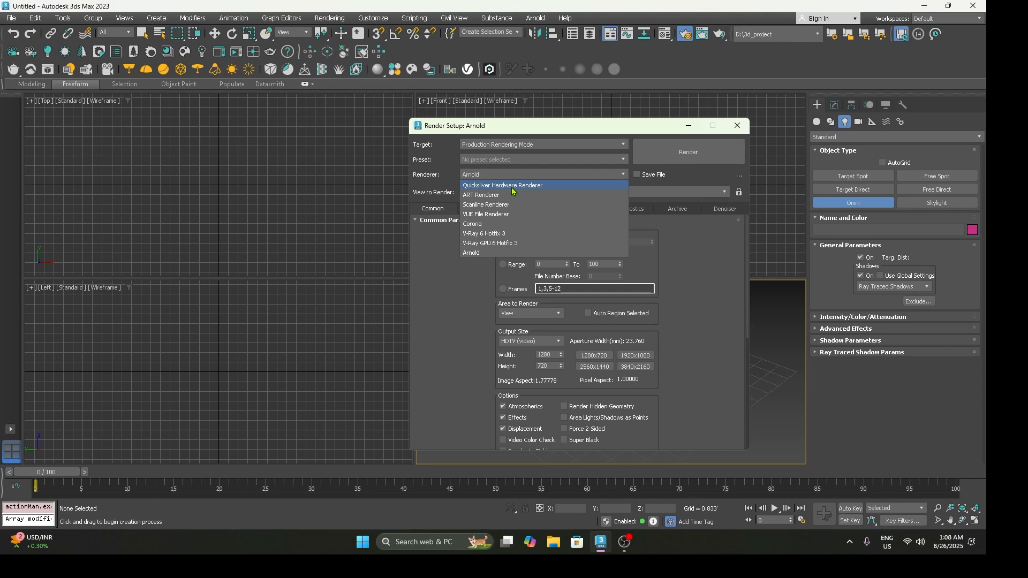
left_click(515, 205)
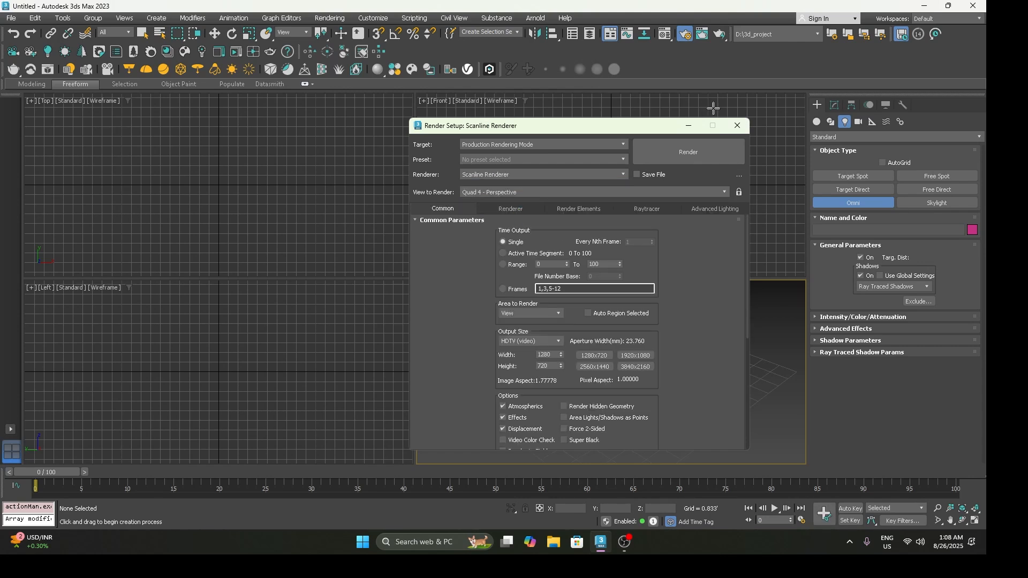
left_click(737, 126)
Step: Create a ground plane about 12.31' by 12.31' centred on the grid in the perspective view
middle_click_drag(638, 357, 620, 354)
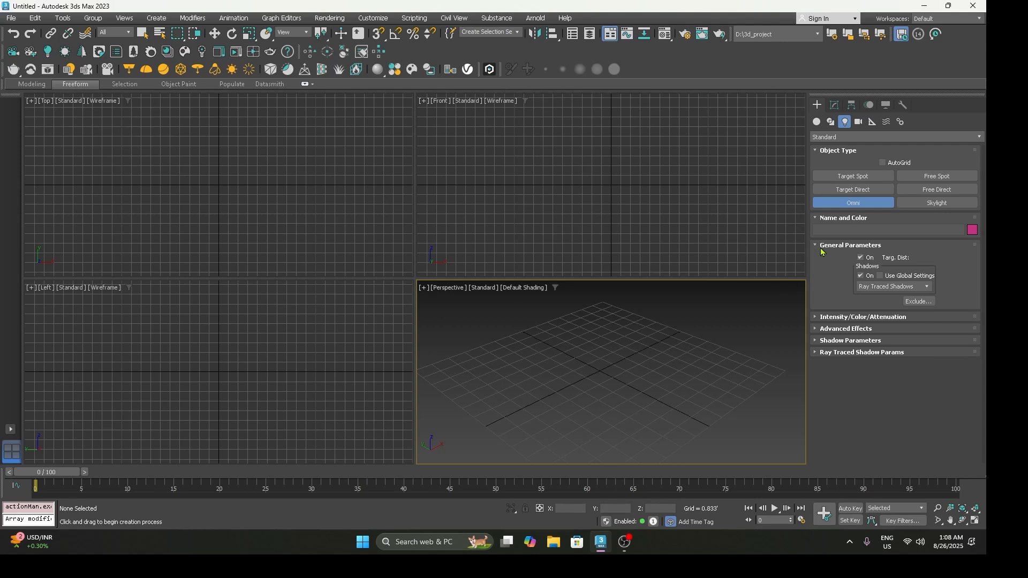
left_click(816, 122)
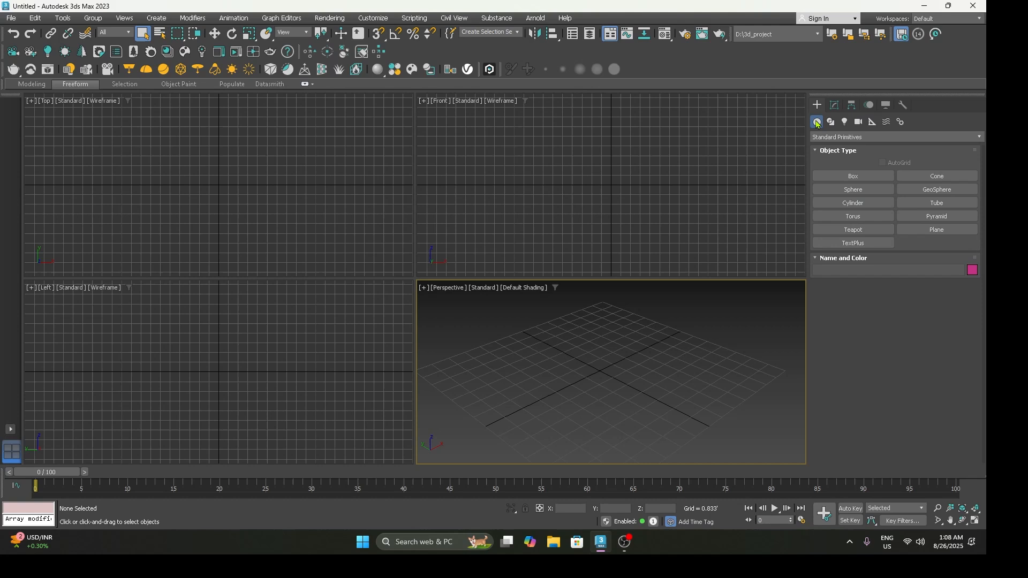
left_click(937, 229)
left_click_drag(598, 376, 743, 366)
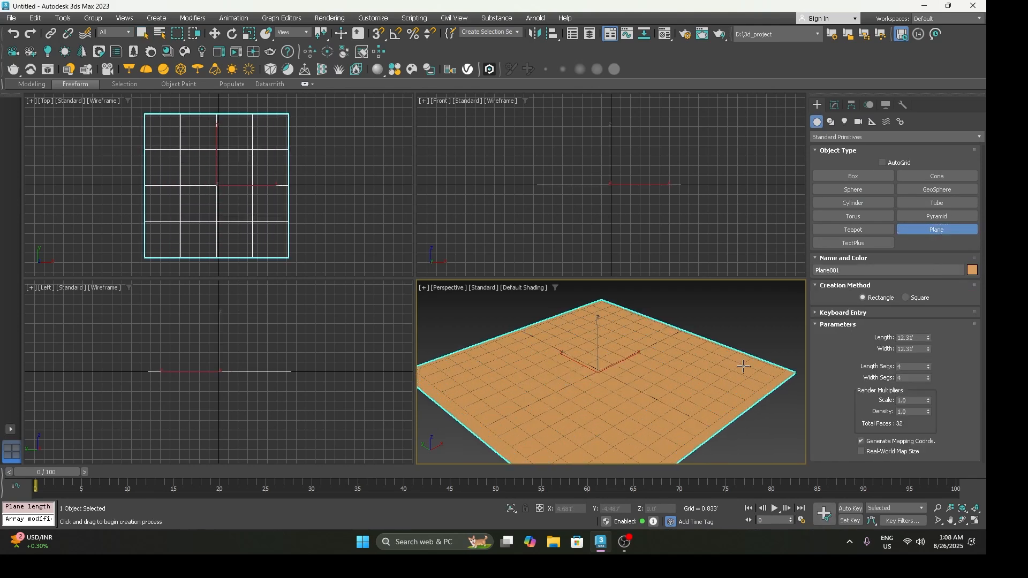
Step: Create a teapot at the centre of the plane and show the perspective view maximized
left_click(853, 229)
left_click_drag(600, 371, 620, 379)
right_click(620, 379)
key("alt+w")
scroll(502, 348, "up", 5)
middle_click_drag(480, 349, 458, 349, "alt")
key("w")
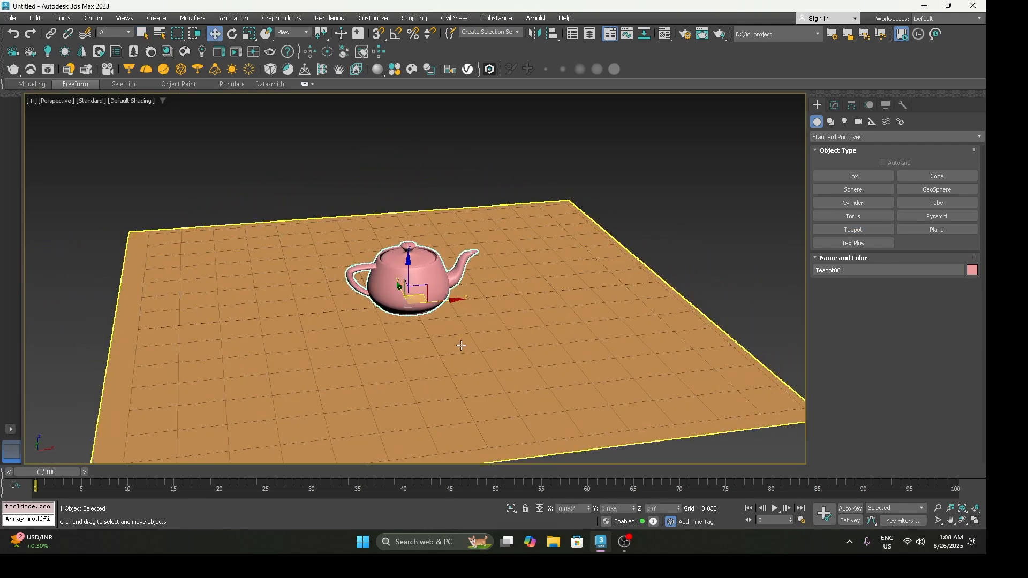
left_click(659, 229)
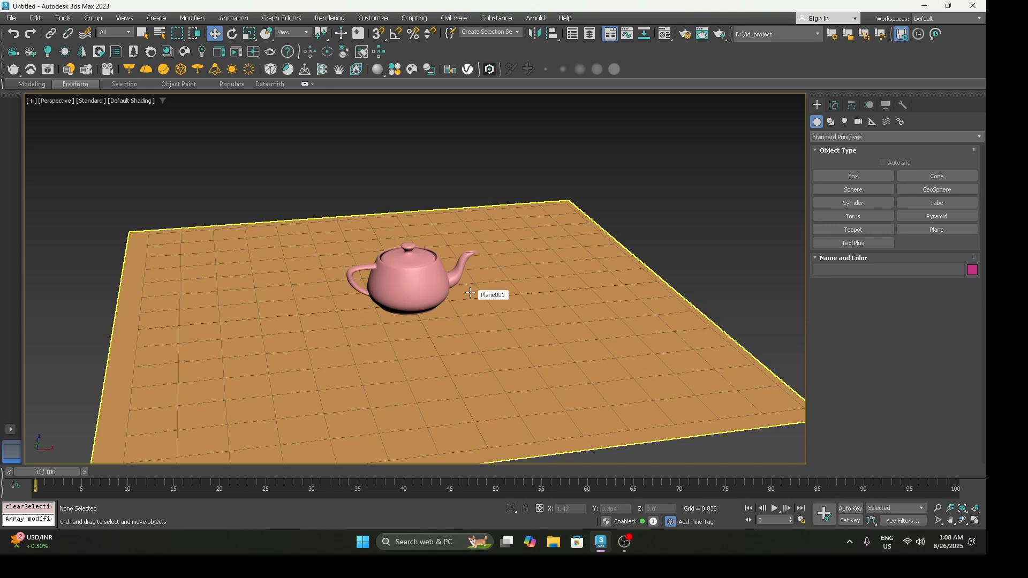
scroll(471, 300, "down", 4)
middle_click_drag(471, 300, 471, 310)
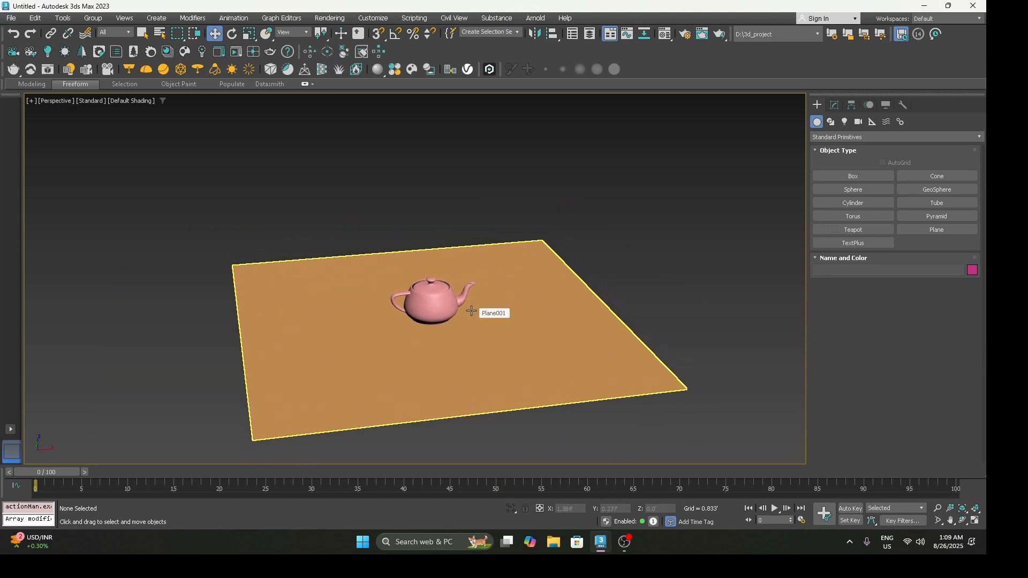
Step: Detach the Standard Lights commands as a floating palette and dismiss the parent Lights palette
left_click(156, 16)
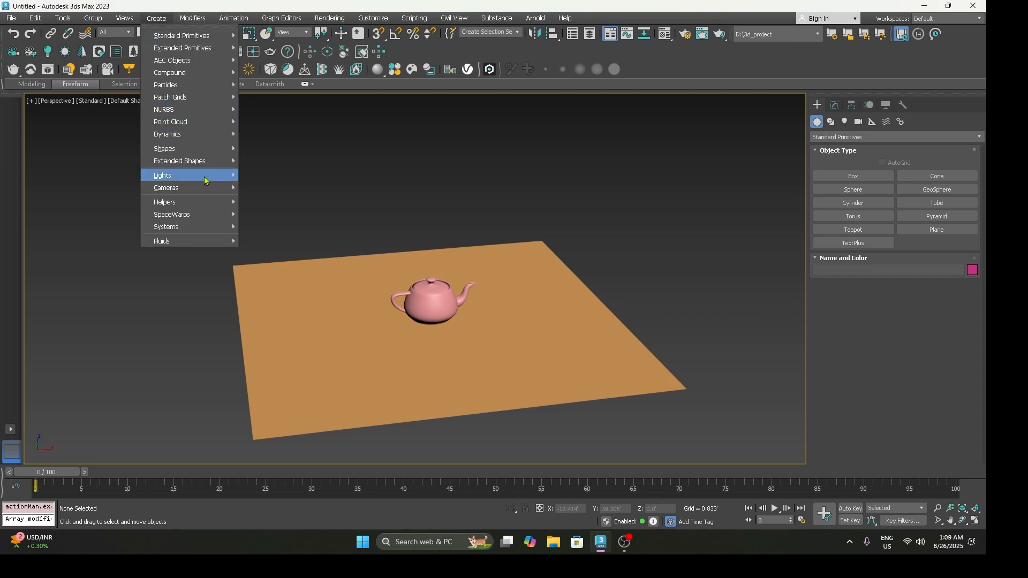
mouse_move(205, 180)
left_click(279, 167)
left_click_drag(288, 160, 142, 145)
mouse_move(136, 153)
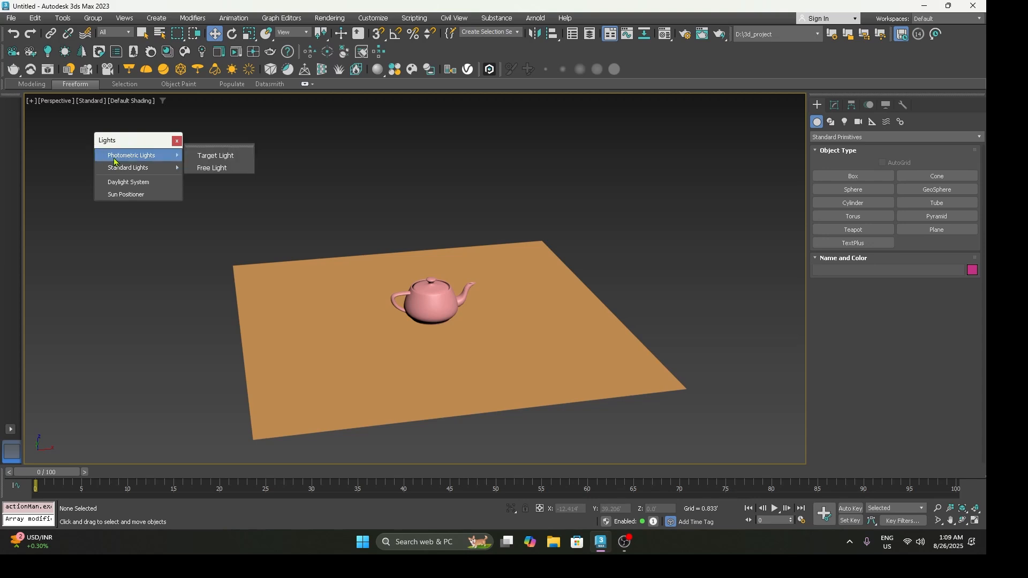
mouse_move(127, 171)
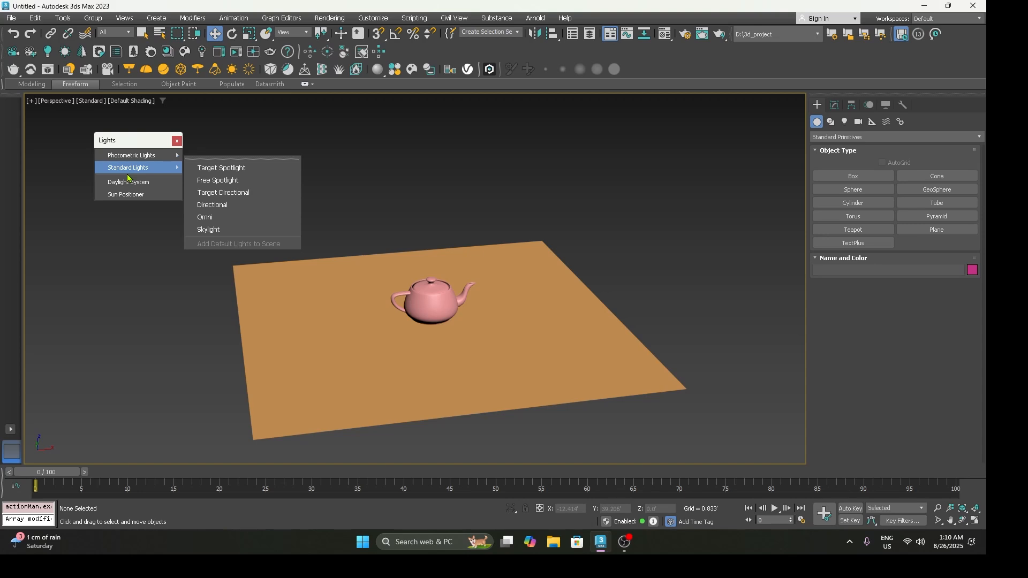
left_click(213, 159)
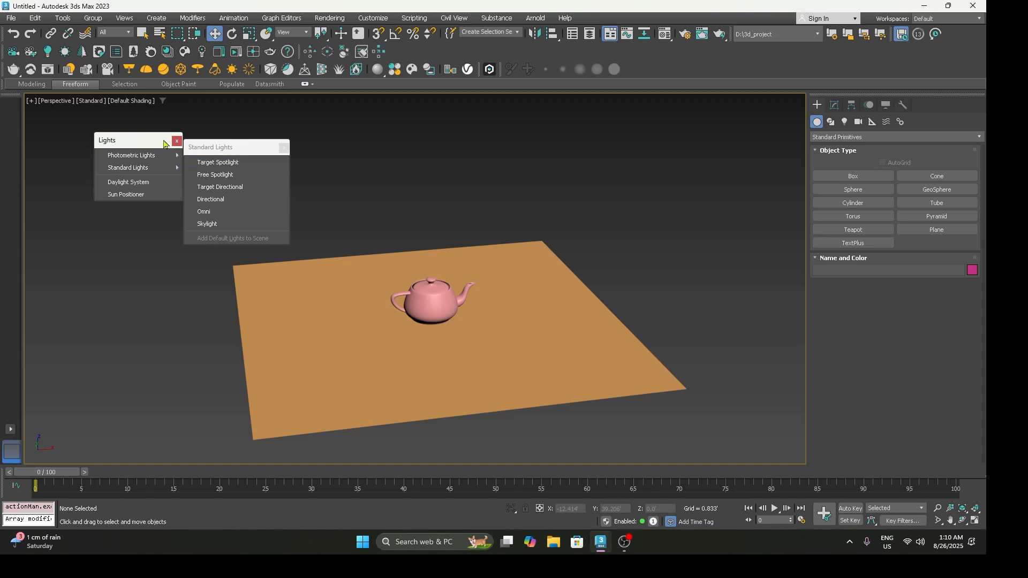
left_click_drag(139, 142, 87, 148)
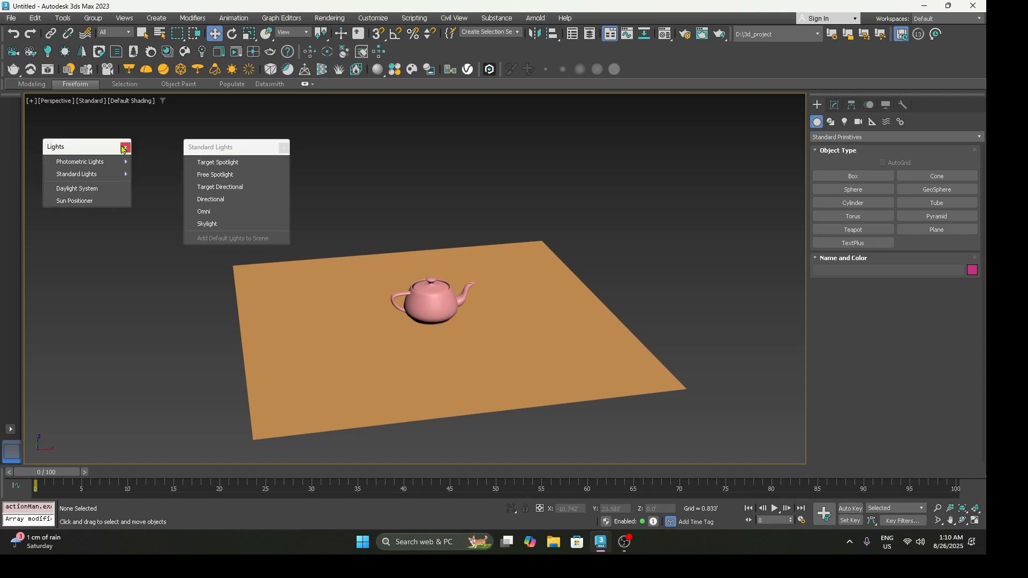
left_click(125, 147)
left_click_drag(218, 146, 110, 137)
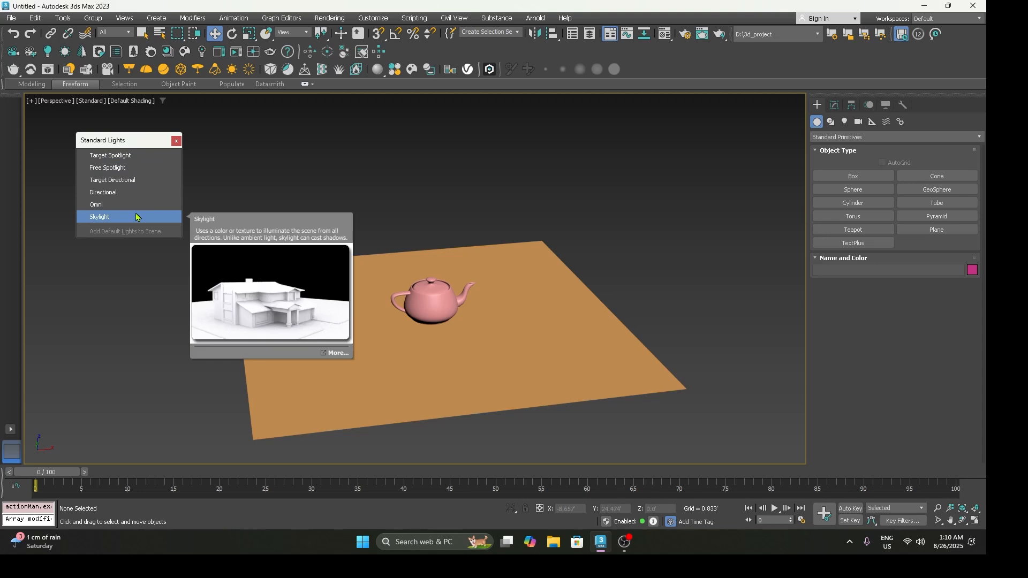
Step: Try a target spotlight in the front view, aimed diagonally down at the teapot with a target distance of about 11.87', and delete it
left_click(121, 160)
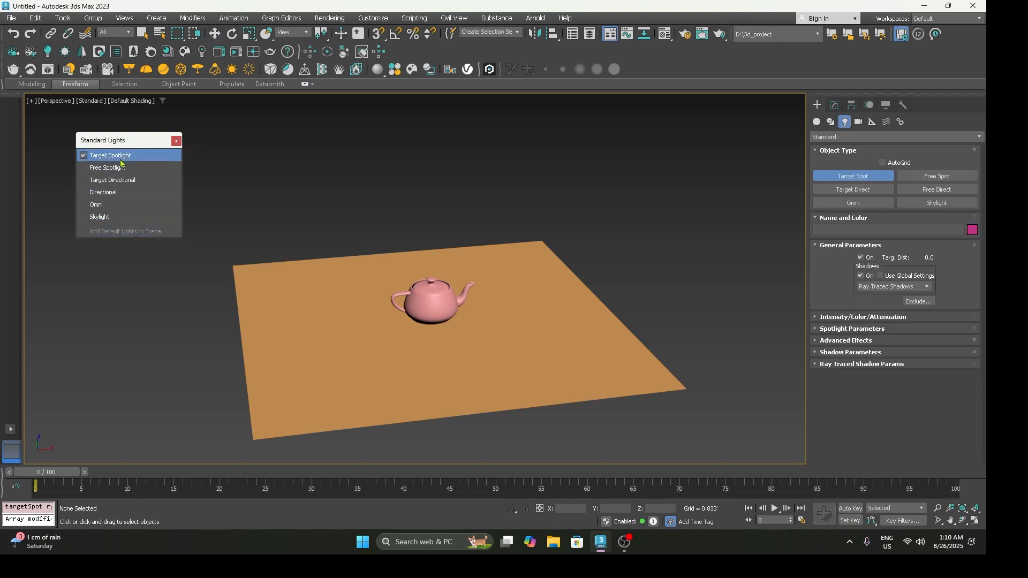
key("f")
middle_click_drag(489, 250, 464, 351)
left_click_drag(536, 148, 384, 381)
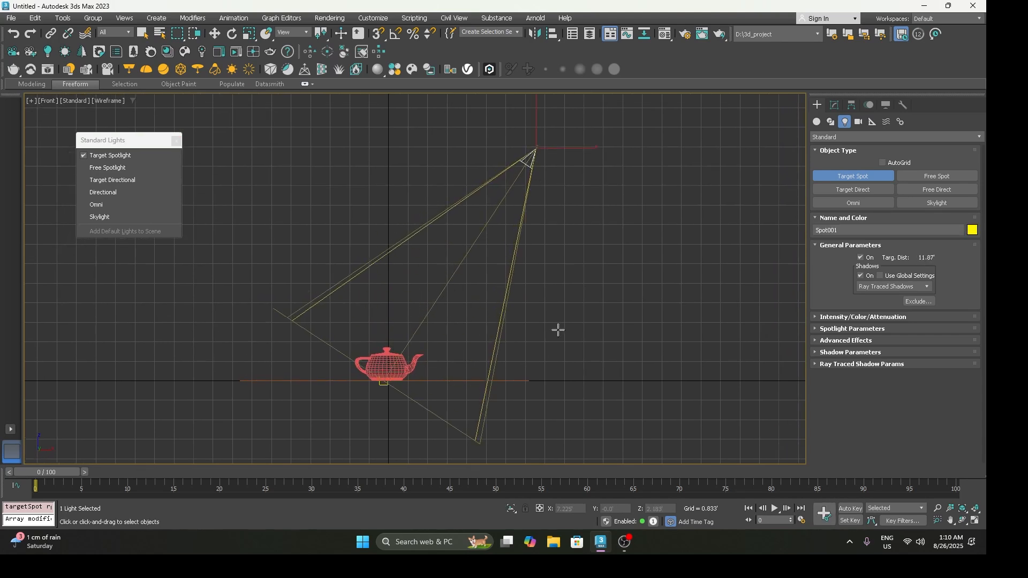
key("p")
mouse_move(555, 323)
middle_mouse_down("alt")
mouse_move(512, 302)
mouse_move(464, 338)
middle_mouse_up("alt")
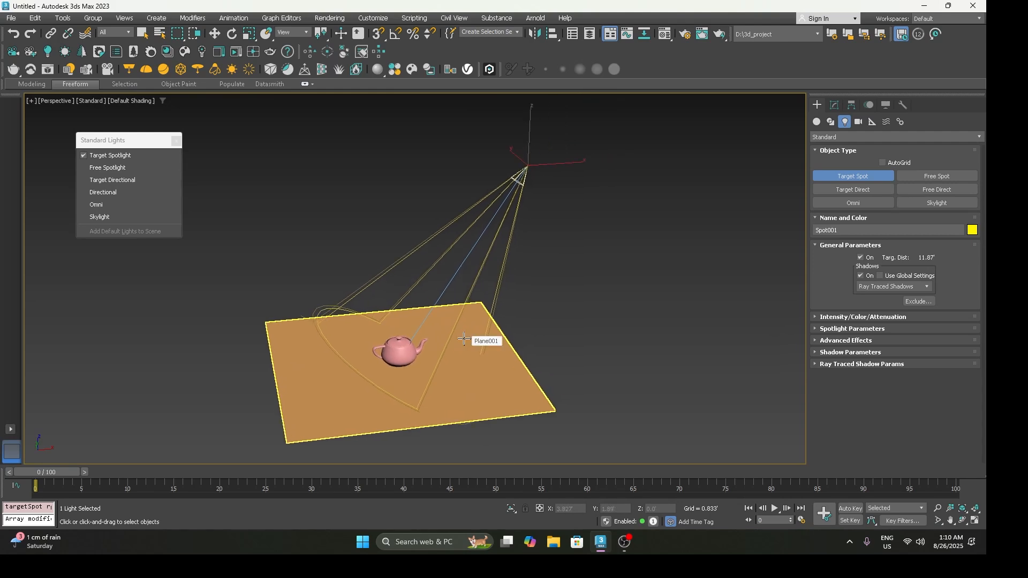
key("Delete")
Step: Create a target spotlight beside the teapot in the front view, pointing straight down from about X 8.493', Z 10.882'
key("f")
scroll(461, 339, "up", 2)
left_click_drag(551, 167, 554, 419)
key("w")
middle_click_drag(560, 245, 534, 247)
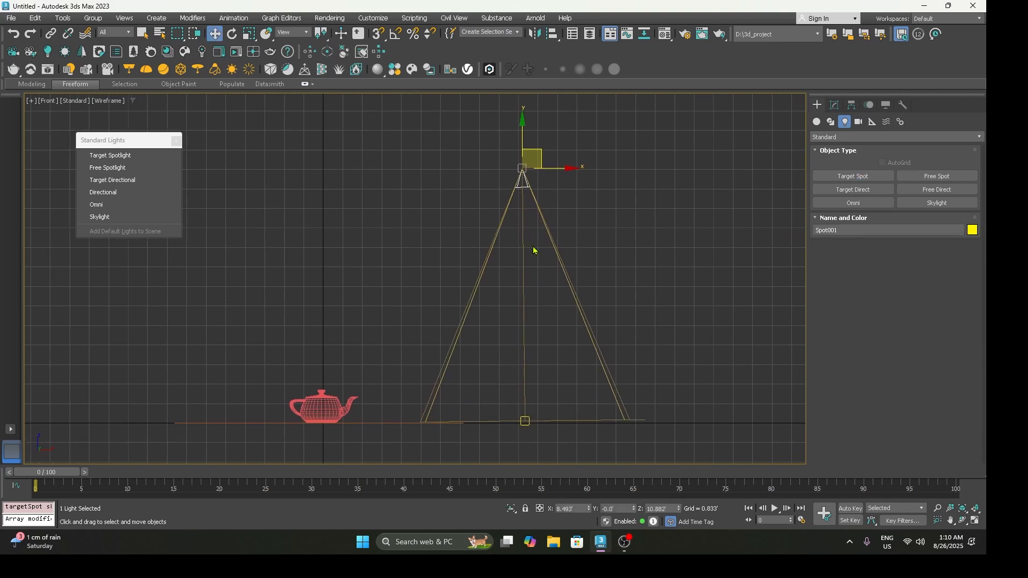
Step: Nudge the spotlight's target horizontally to about X 8.536', beneath the light, and select the light and its target in turn
left_click(525, 422)
left_click(560, 430)
left_click(526, 422)
left_click_drag(548, 423, 547, 423)
left_click(519, 182)
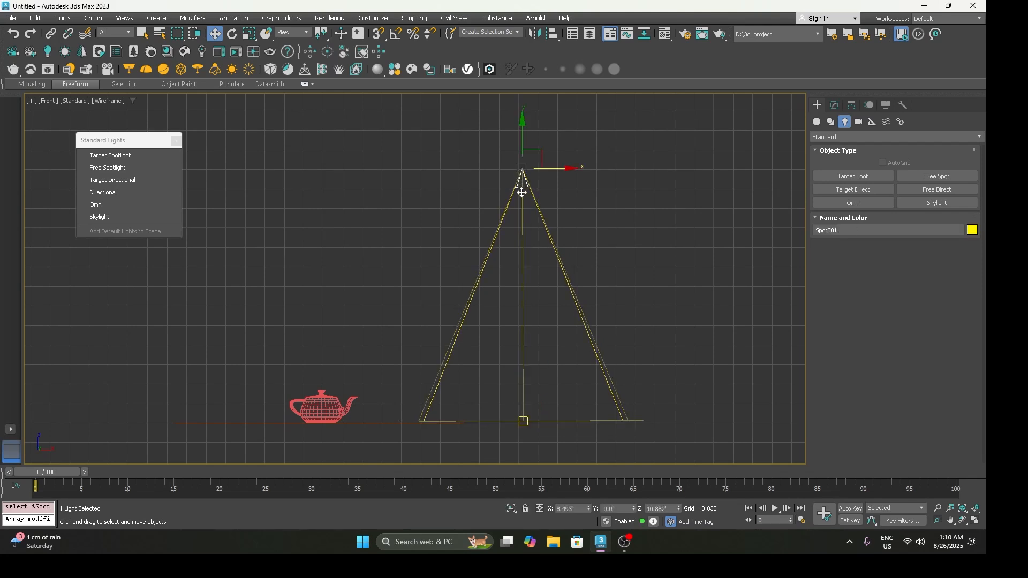
left_click(524, 422)
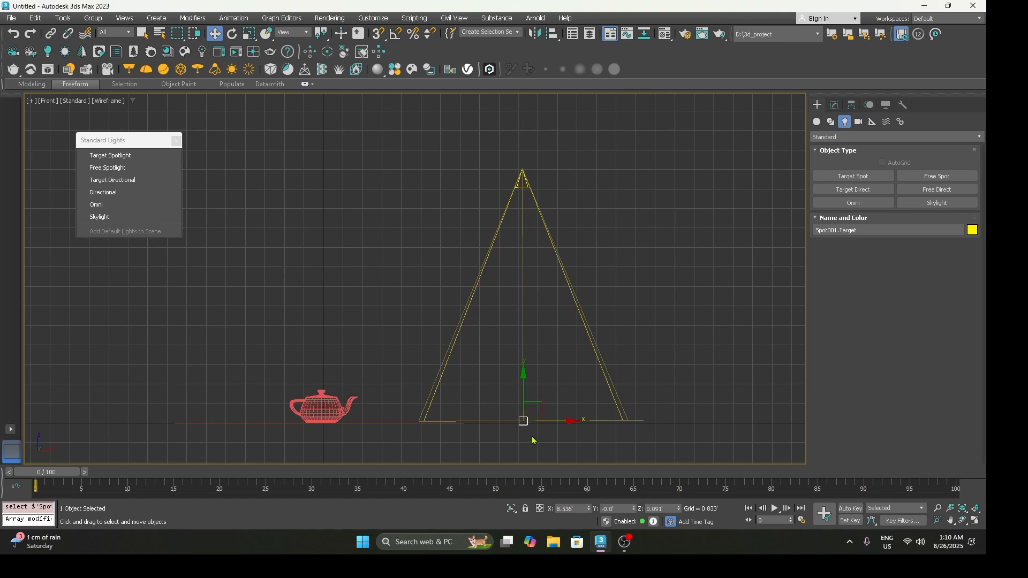
Step: Create a free spotlight in the top view, beside the target spotlight at about X 18.004', Y -0.069'
left_click(98, 168)
middle_click_drag(556, 255, 491, 231)
key("t")
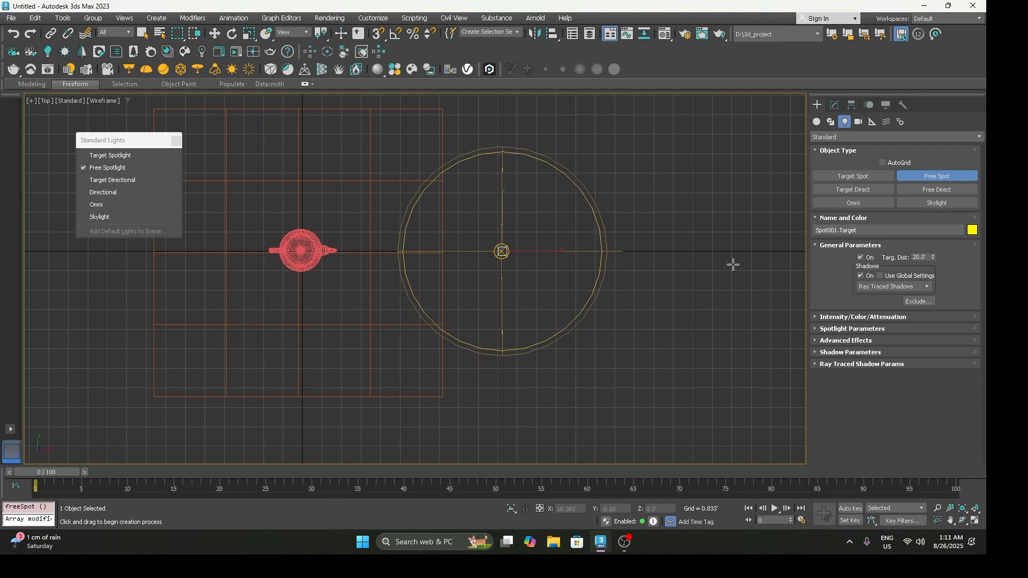
left_click(724, 253)
key("w")
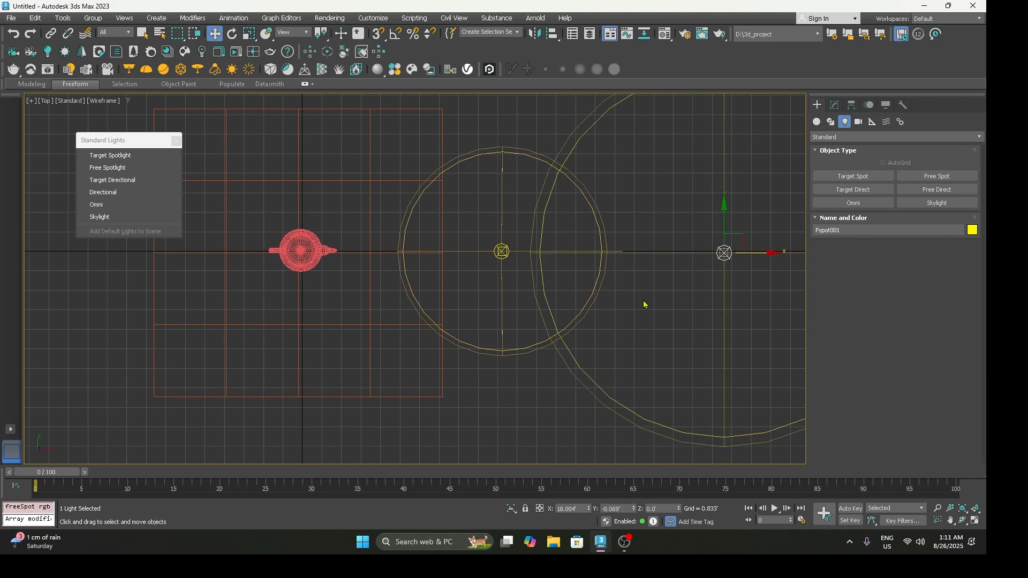
Step: Raise the free spotlight in the front view and move it to about X 12.569', Z 10.21'
key("f")
scroll(535, 282, "down", 3)
left_click_drag(528, 276, 531, 81)
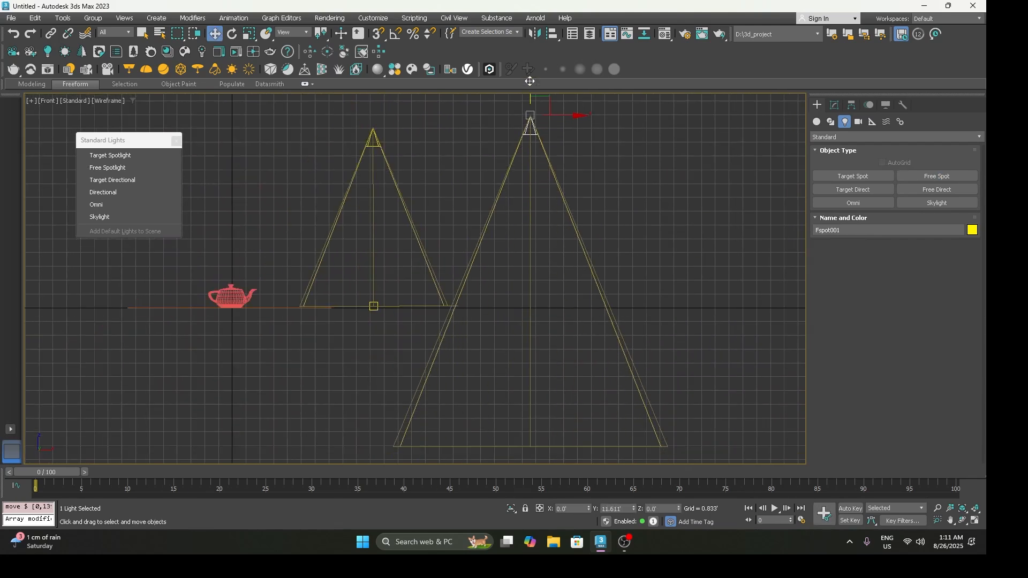
left_click(526, 415)
left_click(530, 106)
middle_click_drag(532, 171, 505, 241)
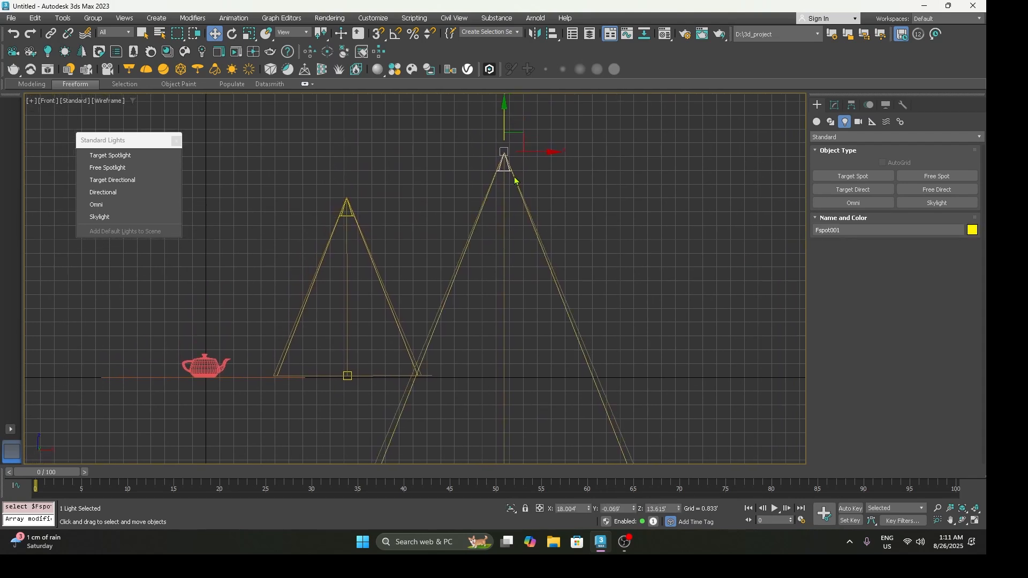
left_click_drag(513, 142, 424, 199)
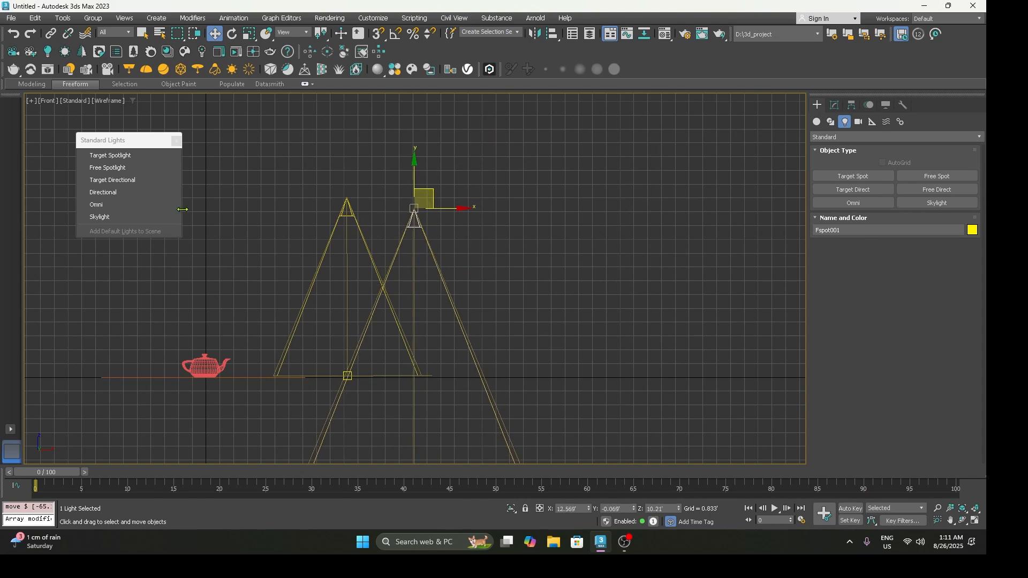
Step: Create a target directional light in the front view at about X 18.999', Z 10.266', aimed straight down to the ground line
left_click(138, 184)
left_click_drag(522, 209, 521, 379)
right_click(521, 379)
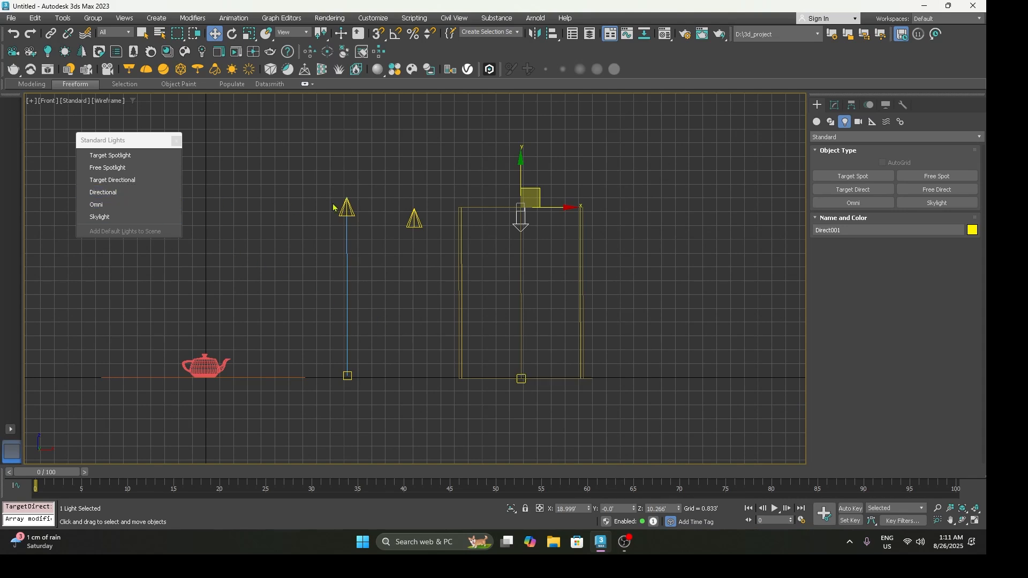
Step: Place an omni light in the front view beyond the directional light, at about X 25.336', Z 9.817'
left_click(129, 205)
middle_click_drag(537, 286, 435, 279)
left_click(554, 220)
left_click_drag(554, 220, 553, 245)
key("w")
left_click(521, 253)
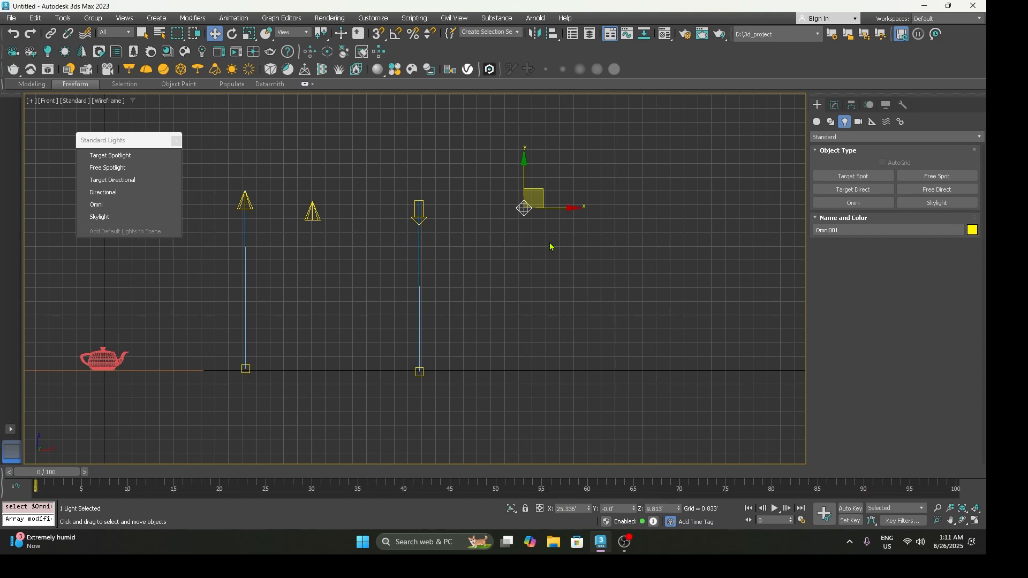
Step: Place a skylight in the front view beside the omni light and clear the selection
left_click(99, 217)
left_click(602, 213)
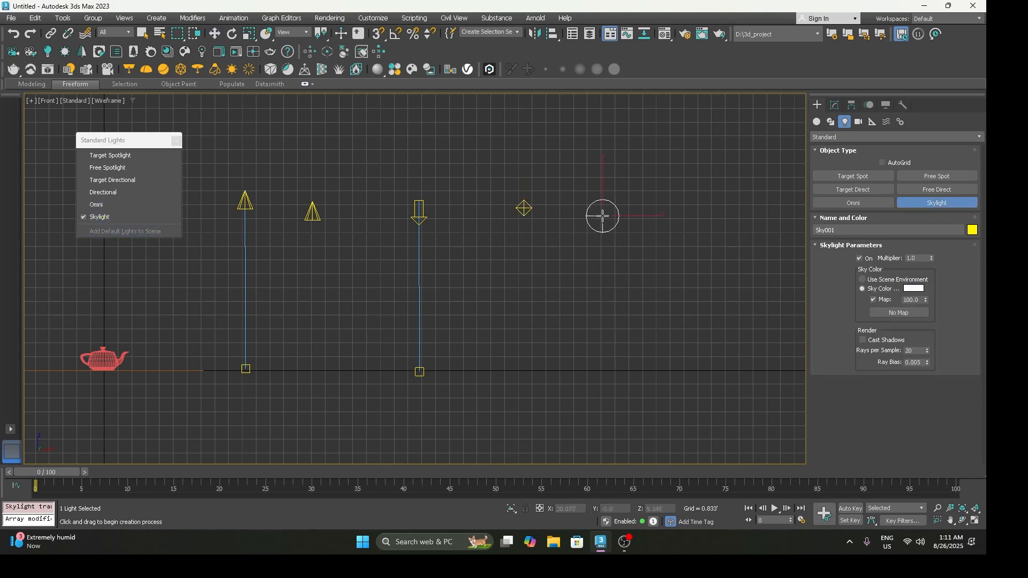
key("w")
left_click(621, 282)
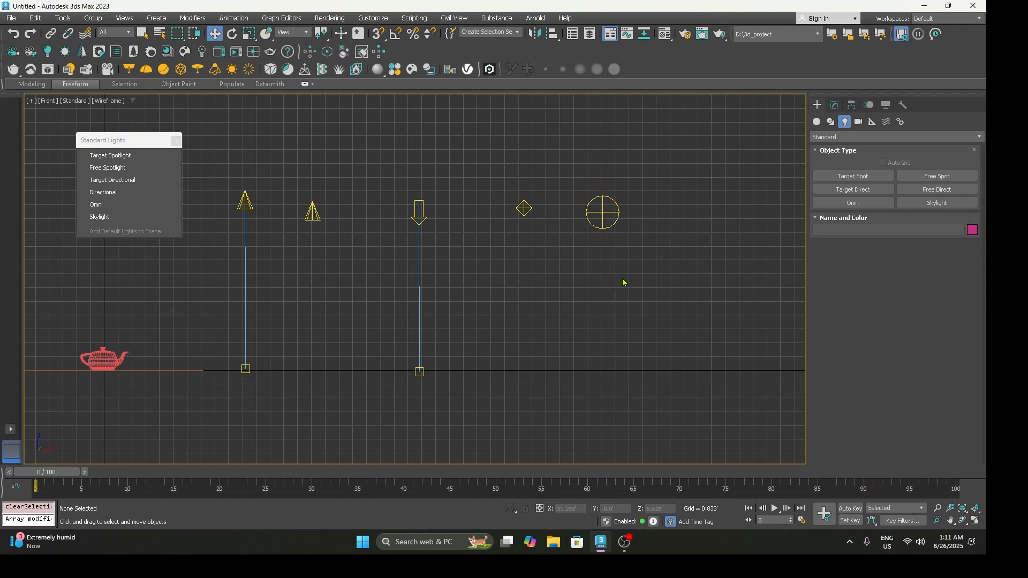
middle_click_drag(616, 278, 621, 281)
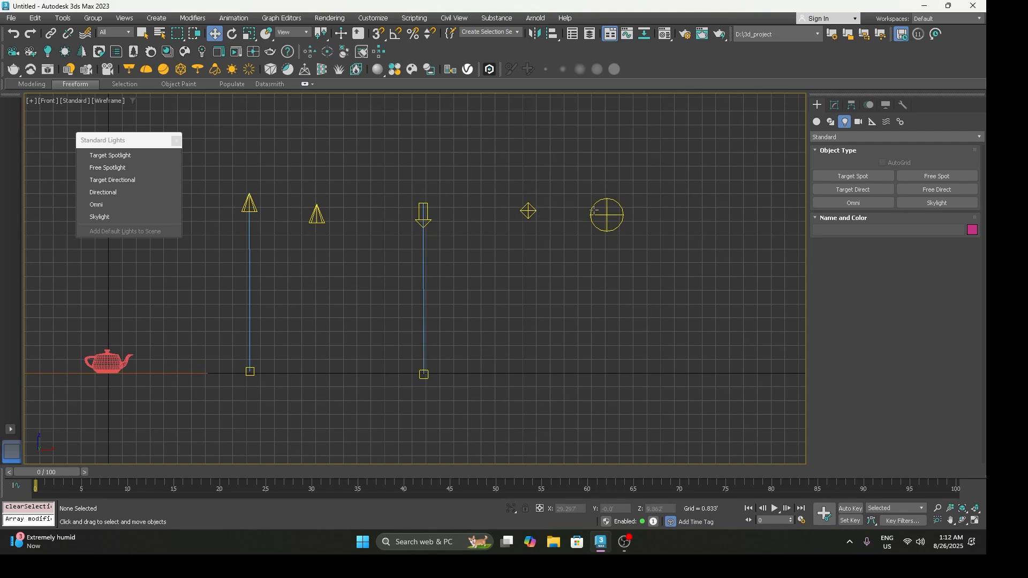
Step: Select all the sample lights together with their targets and delete them, keeping only the teapot and plane
right_click(484, 198)
left_click_drag(232, 152, 746, 443)
key("Delete")
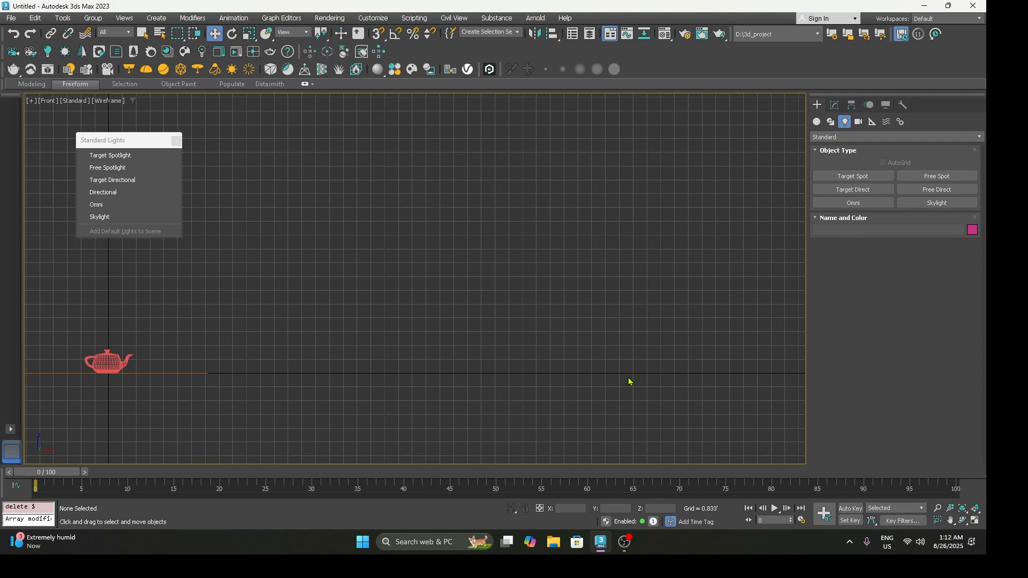
Step: Create a target spotlight in the front view from about X 6.26', Z 13.92', aimed at the teapot, and show it in perspective
middle_click_drag(399, 305, 650, 298)
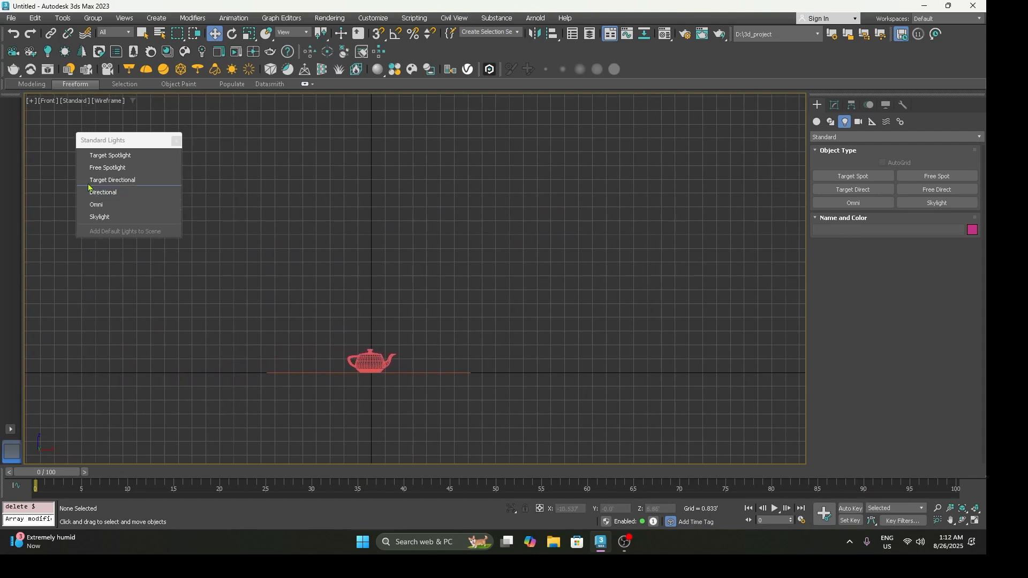
left_click(110, 155)
left_click_drag(475, 143, 374, 376)
key("w")
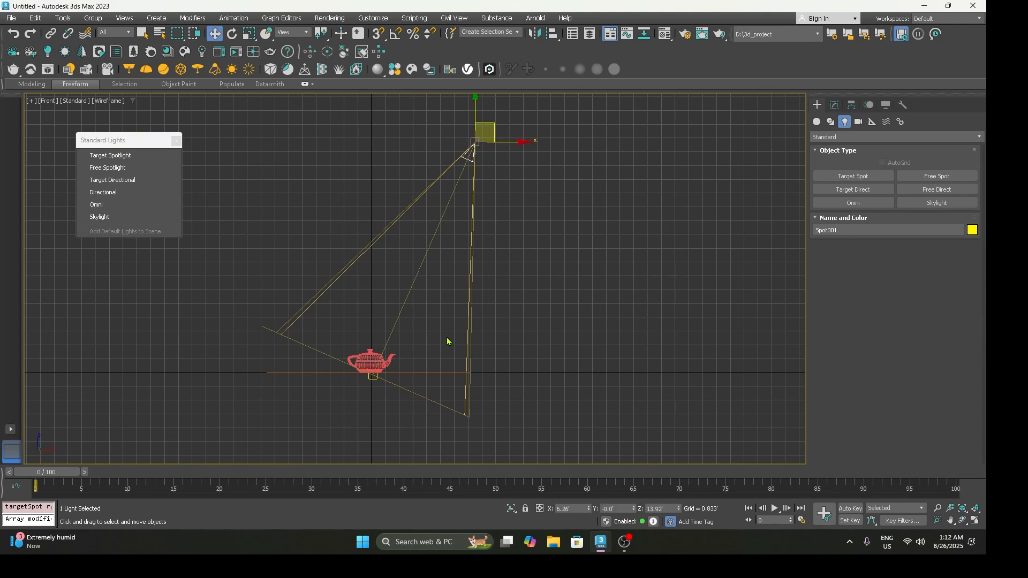
key("p")
middle_click_drag(491, 330, 481, 349)
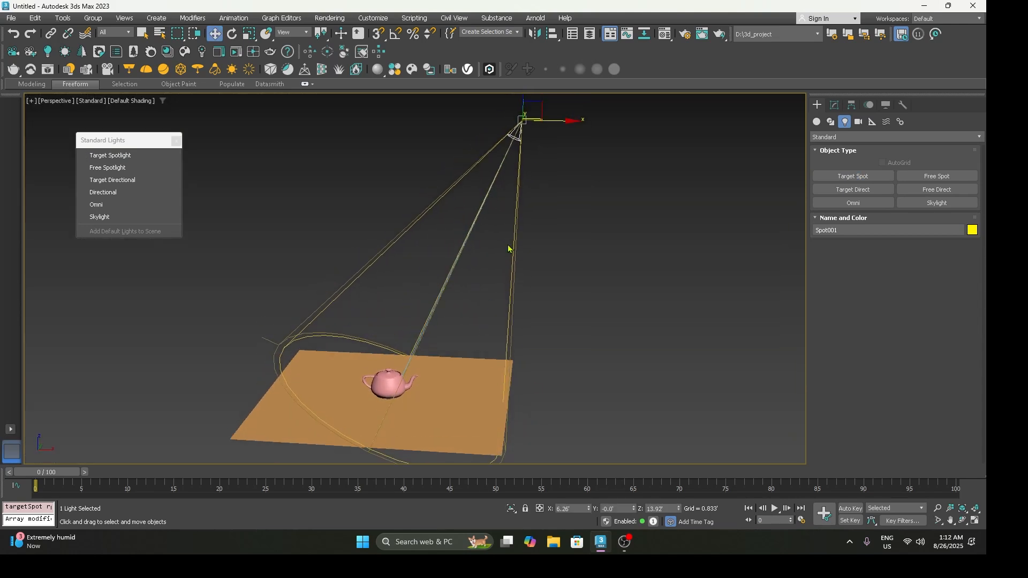
middle_click_drag(432, 370, 408, 300, "alt")
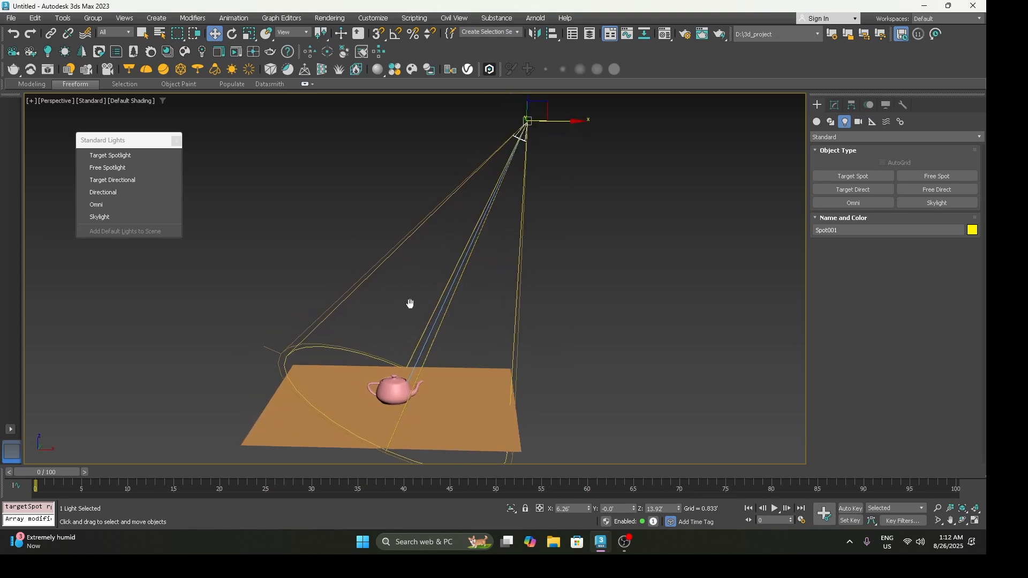
Step: Dismiss the floating Standard Lights palette and set the perspective viewport's rendering quality to High Quality
left_click(177, 143)
left_click(100, 104)
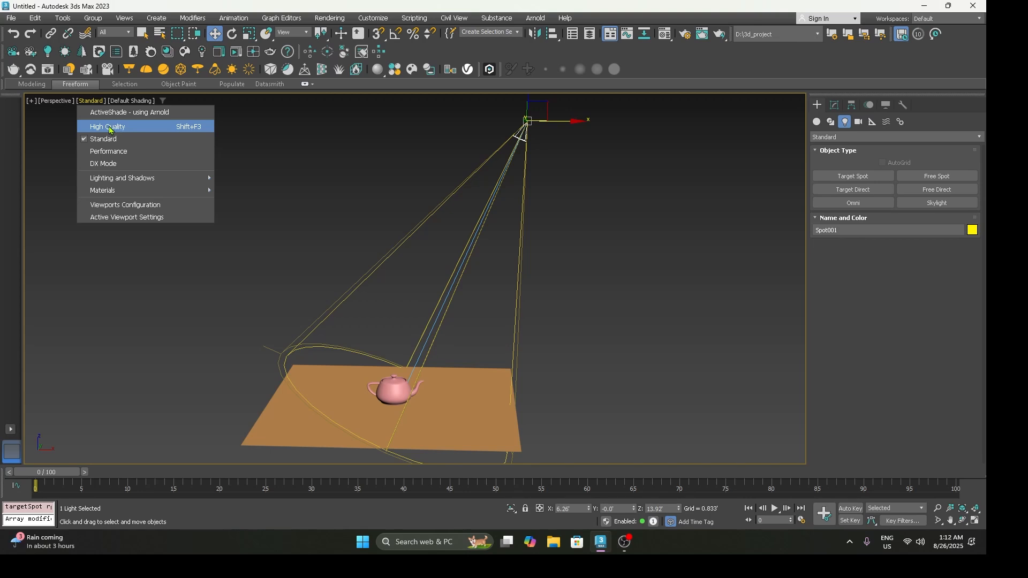
left_click(110, 129)
middle_click_drag(385, 280, 381, 290)
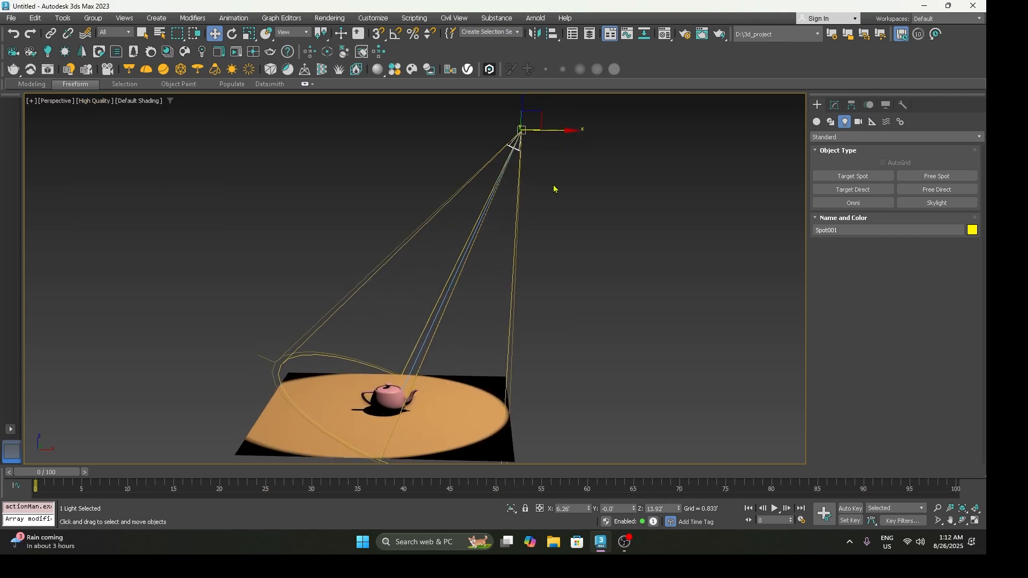
Step: Move the spotlight closer to the teapot, to about X 4.124', Z 10.55', so its light circle fits within the plane
left_click_drag(534, 115, 498, 215)
mouse_move(504, 207)
left_mouse_down()
mouse_move(506, 190)
mouse_move(496, 188)
left_mouse_up()
middle_click_drag(493, 272, 527, 203)
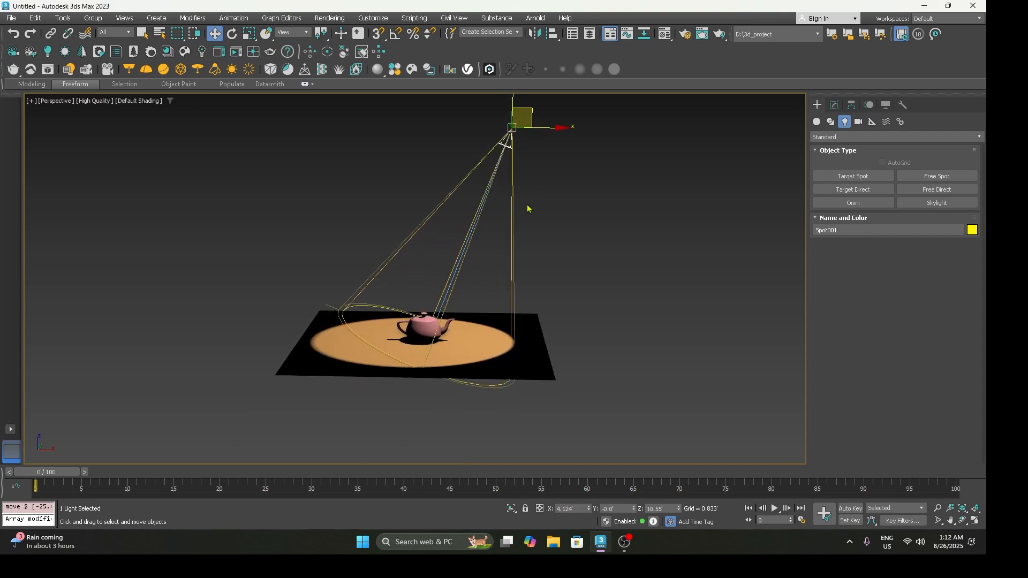
scroll(519, 223, "up", 5)
middle_click_drag(471, 299, 500, 168)
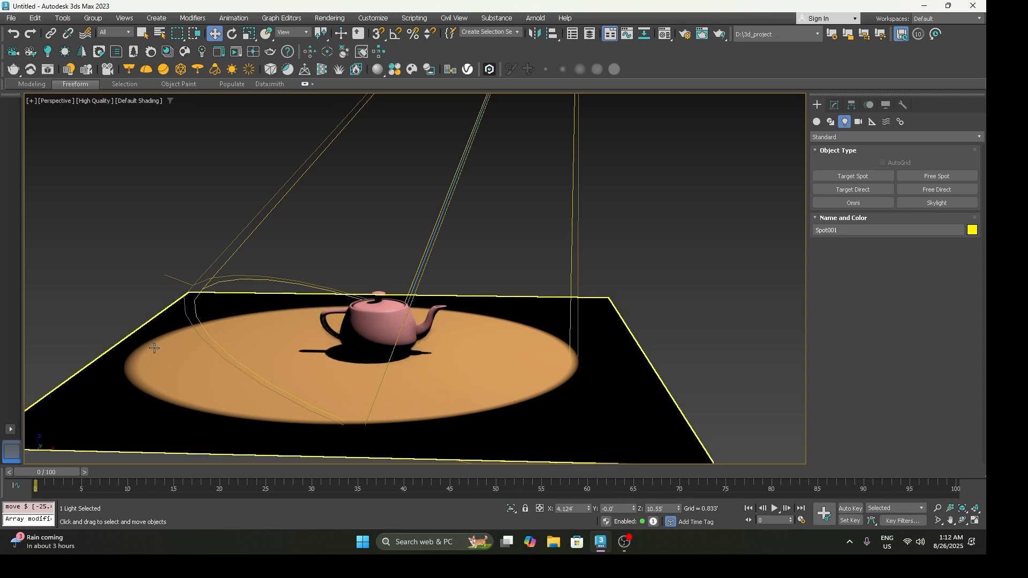
scroll(422, 271, "down", 4)
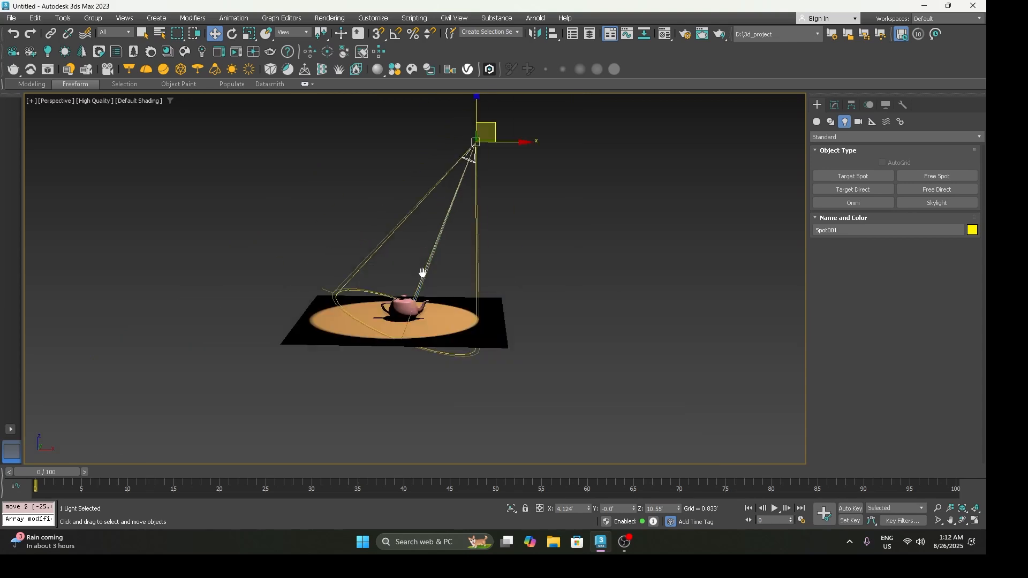
middle_click_drag(422, 271, 397, 308)
scroll(426, 248, "up", 2)
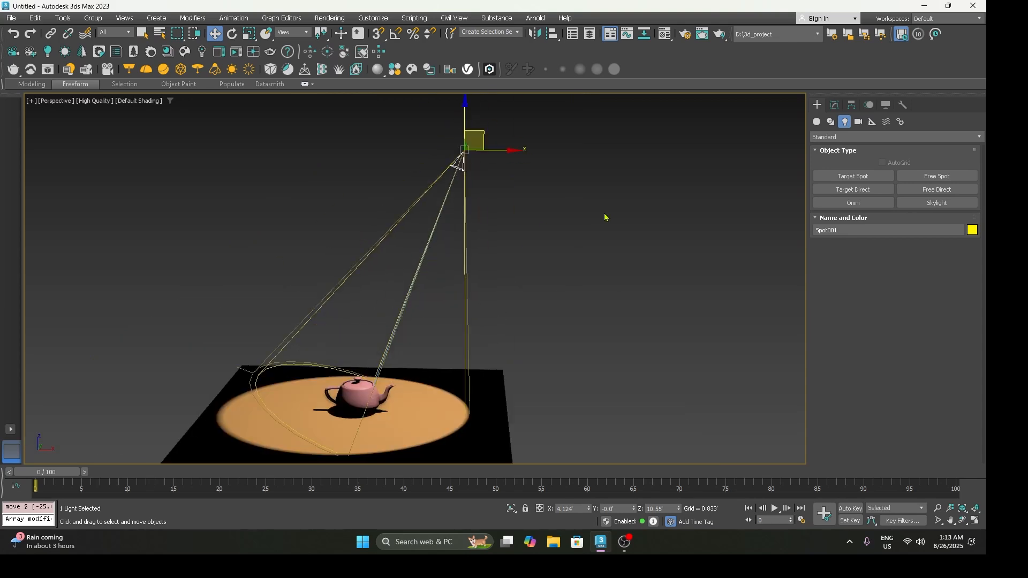
Step: Select the spotlight and open its parameters for modification
left_click(471, 179)
left_click(464, 169)
left_click(836, 107)
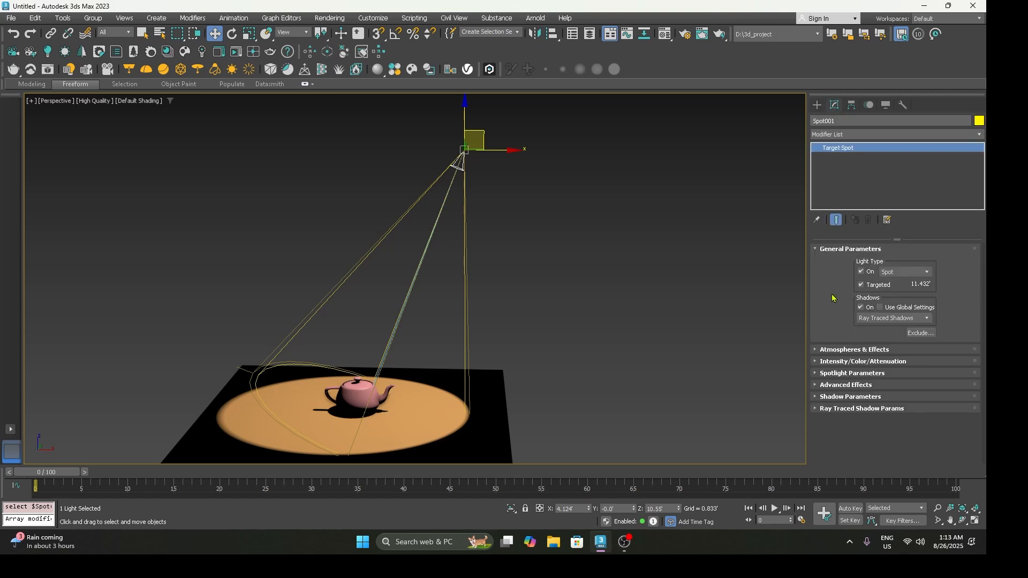
Step: Collapse General Parameters and reorder the rollouts so Advanced Effects and Atmospheres & Effects come last
left_click(836, 250)
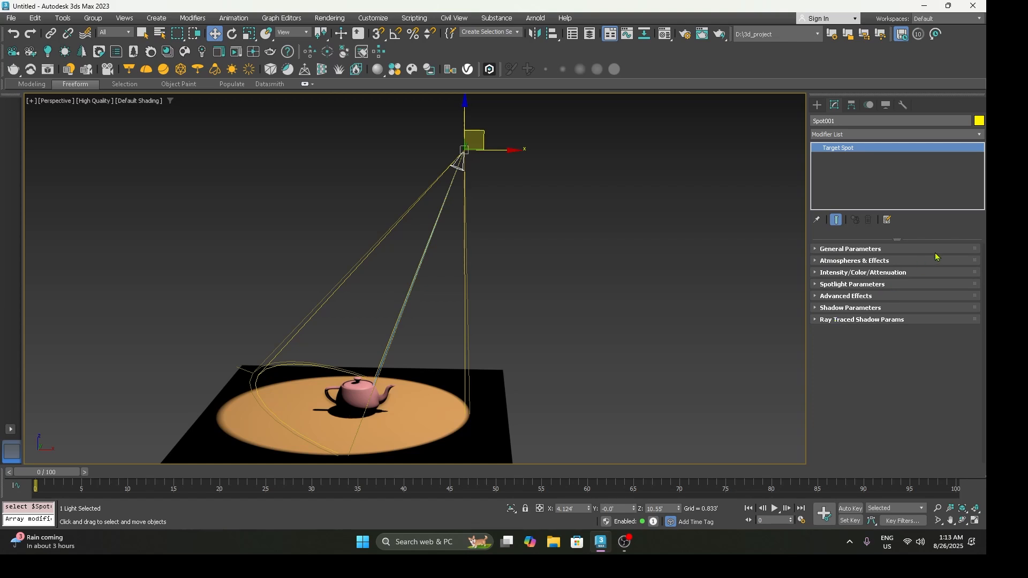
left_click_drag(975, 270, 967, 336)
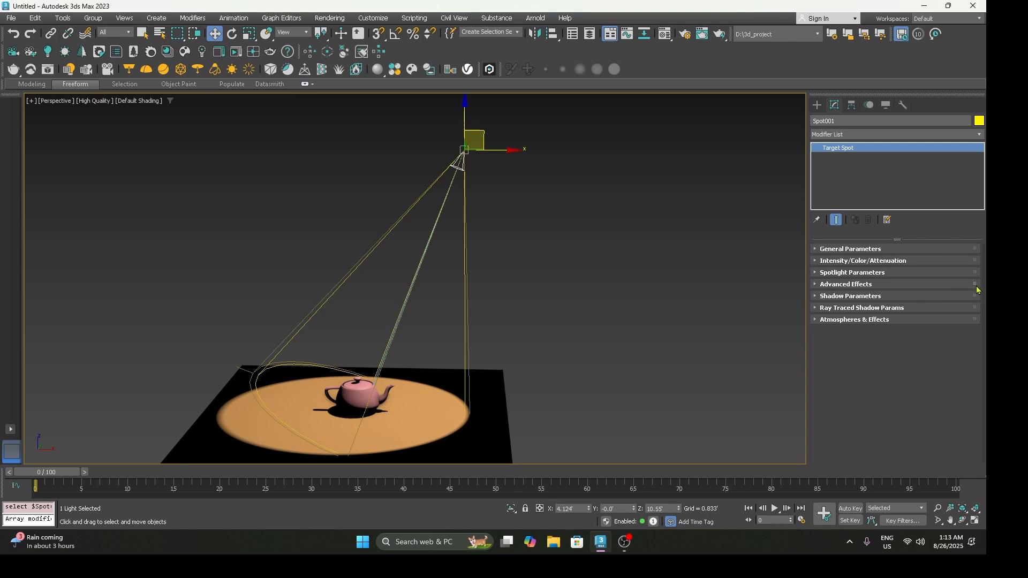
left_click_drag(977, 285, 976, 321)
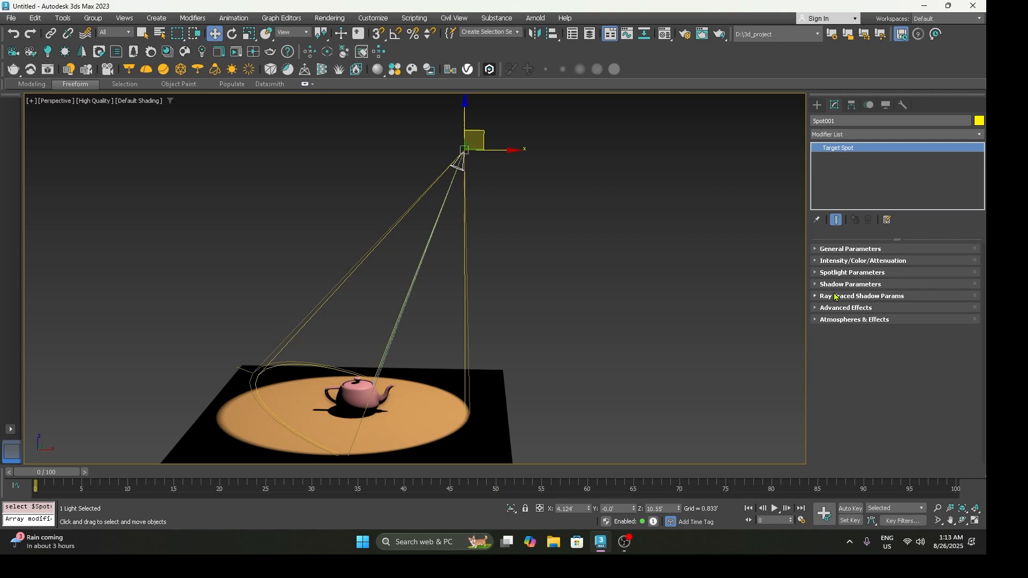
Step: Expand General Parameters and cycle the light type through Directional and Omni back to Spot
left_click(839, 251)
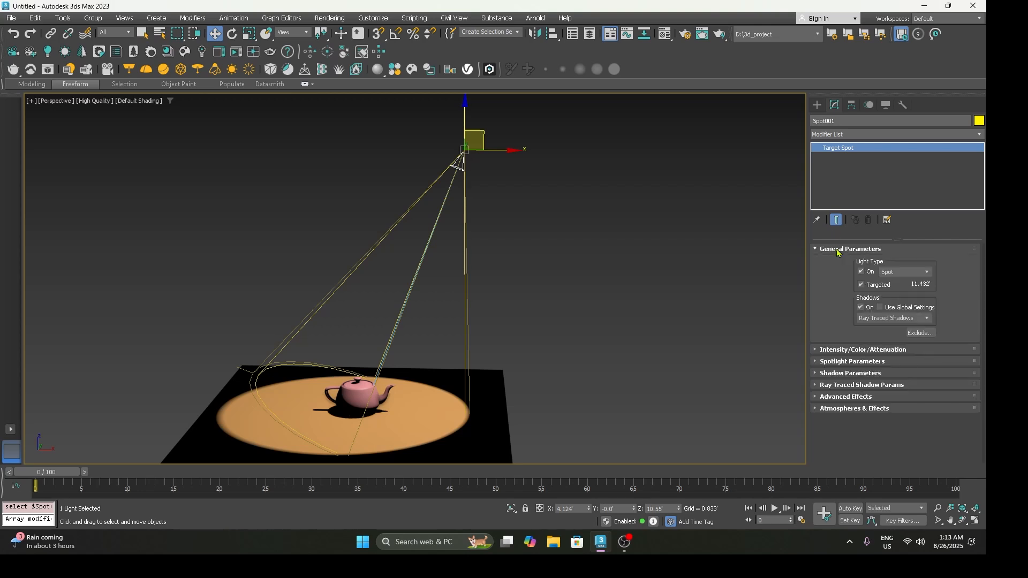
middle_click_drag(470, 248, 482, 211)
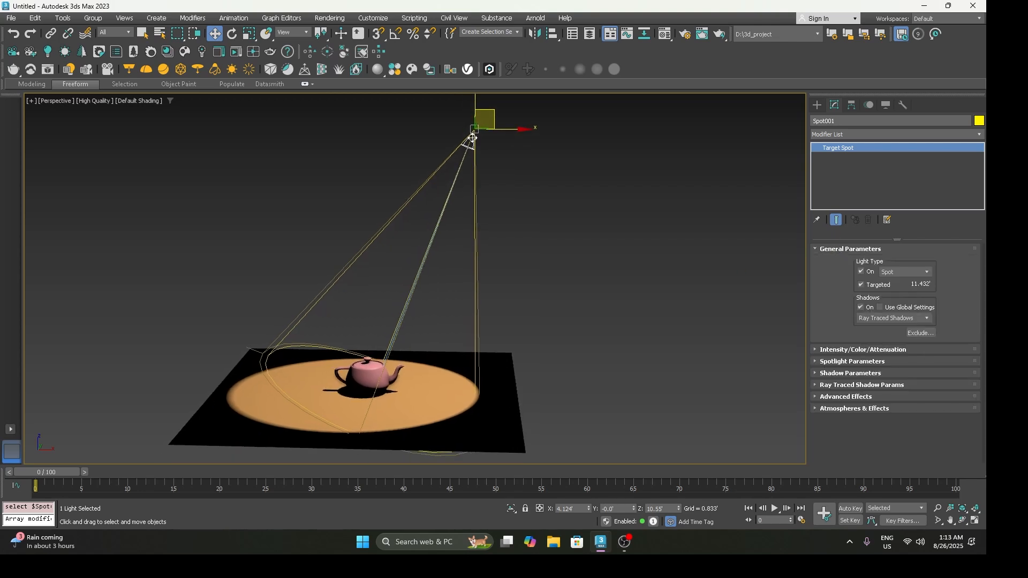
left_click(898, 273)
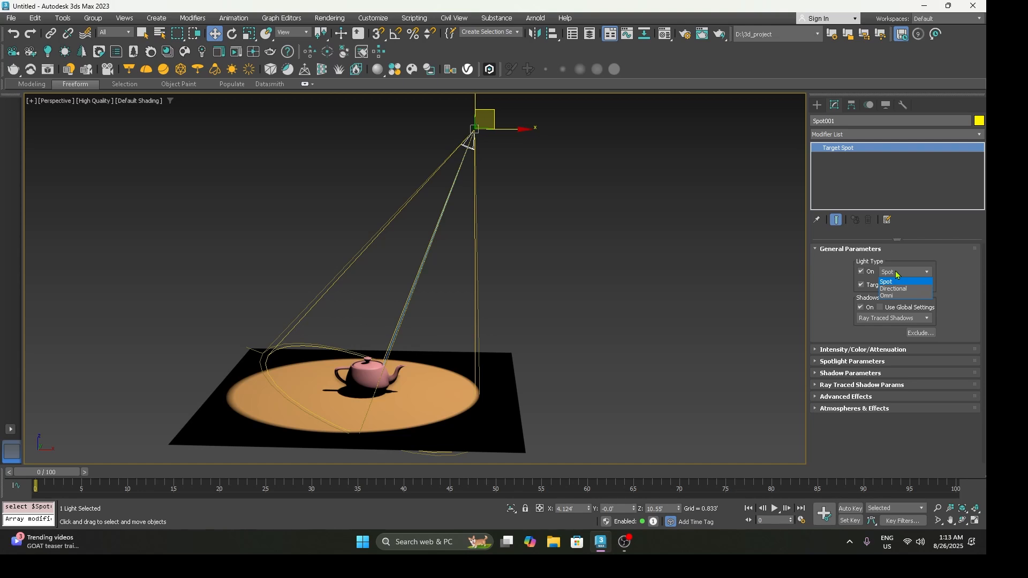
left_click(899, 289)
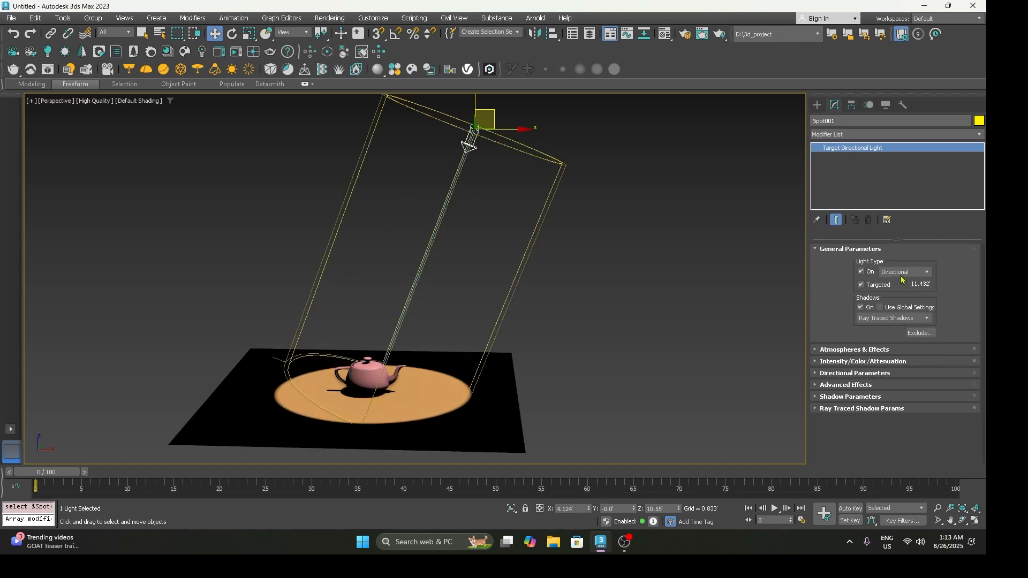
left_click(903, 273)
left_click(903, 299)
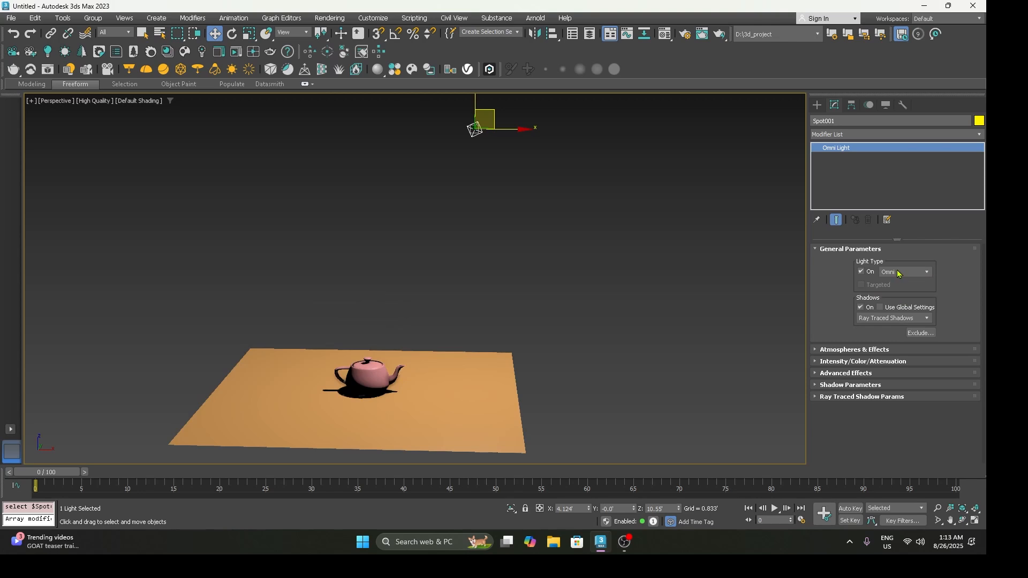
left_click(900, 273)
left_click(897, 284)
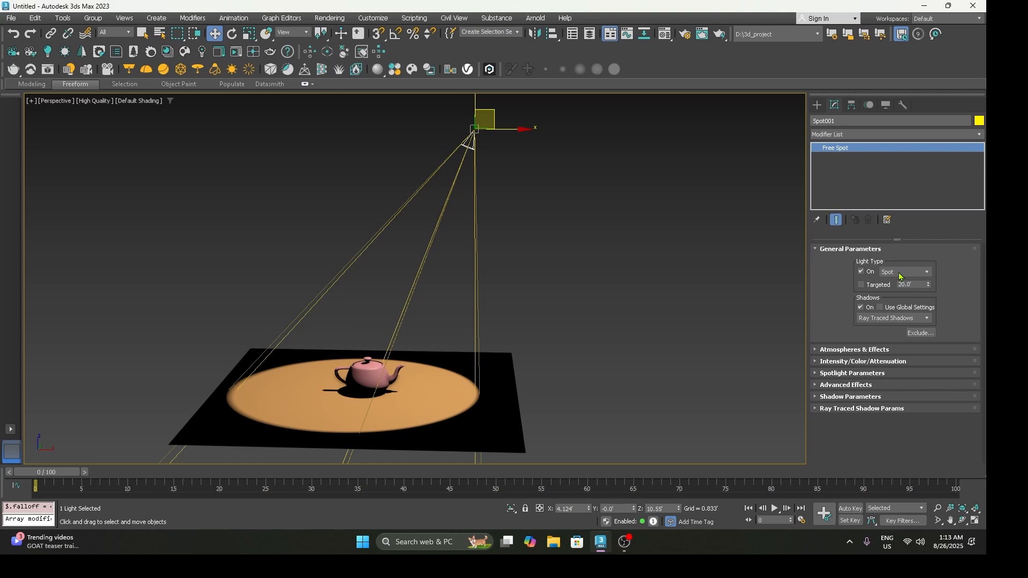
Step: Toggle the spotlight's On and Targeted options, leaving both enabled, and select the light's target below the plane
left_click(861, 272)
left_click(861, 272)
left_click(871, 285)
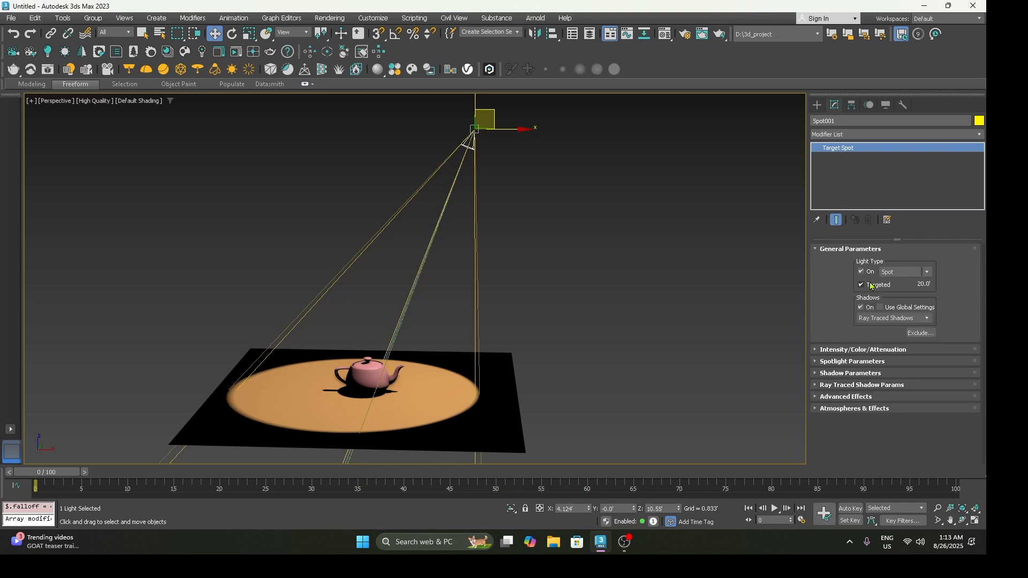
left_click(871, 285)
scroll(594, 230, "down", 4)
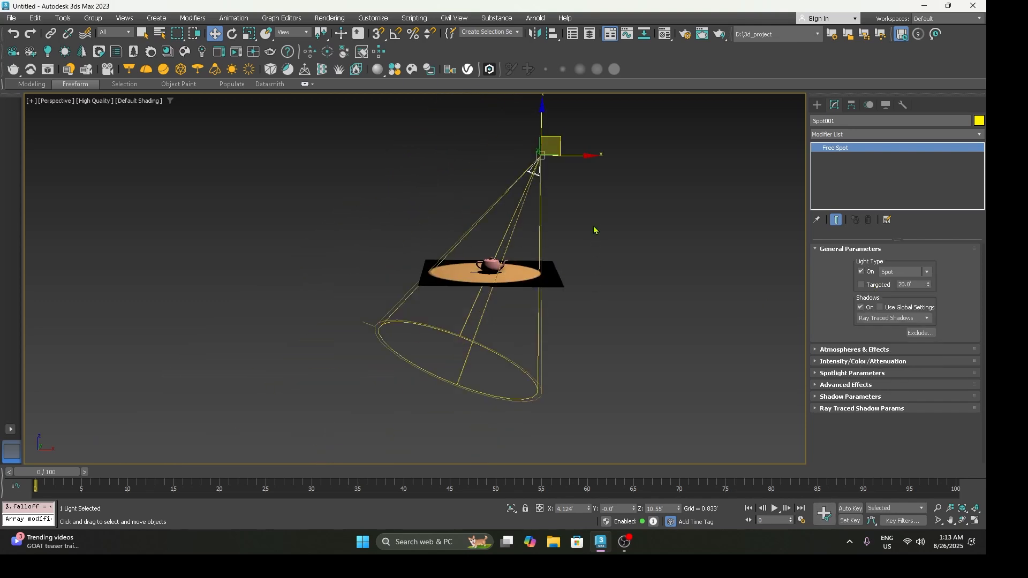
left_click(870, 286)
left_click(459, 355)
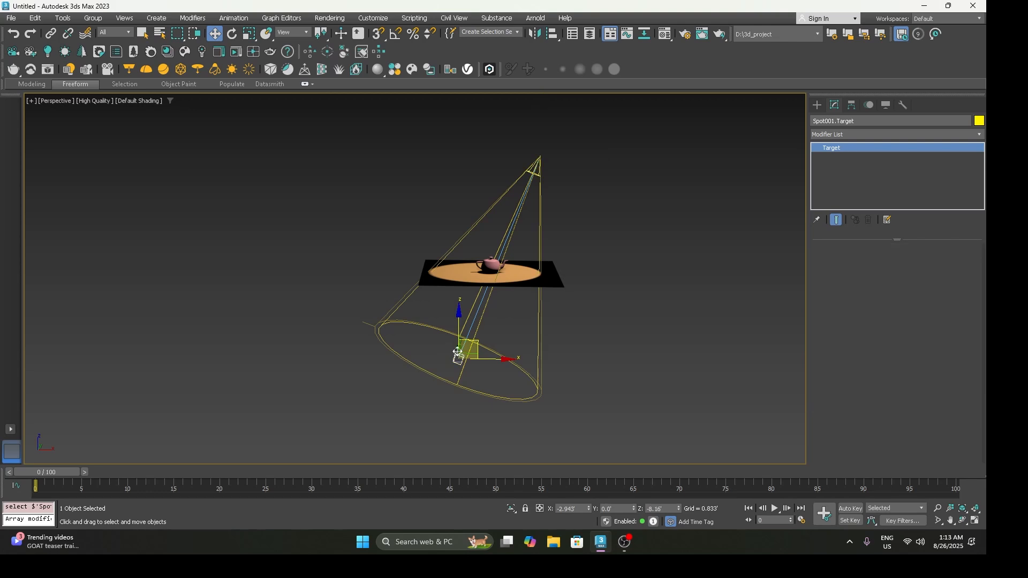
Step: Move the spotlight's target up to the plane beneath the teapot and select the spotlight itself
left_click_drag(459, 355, 533, 269)
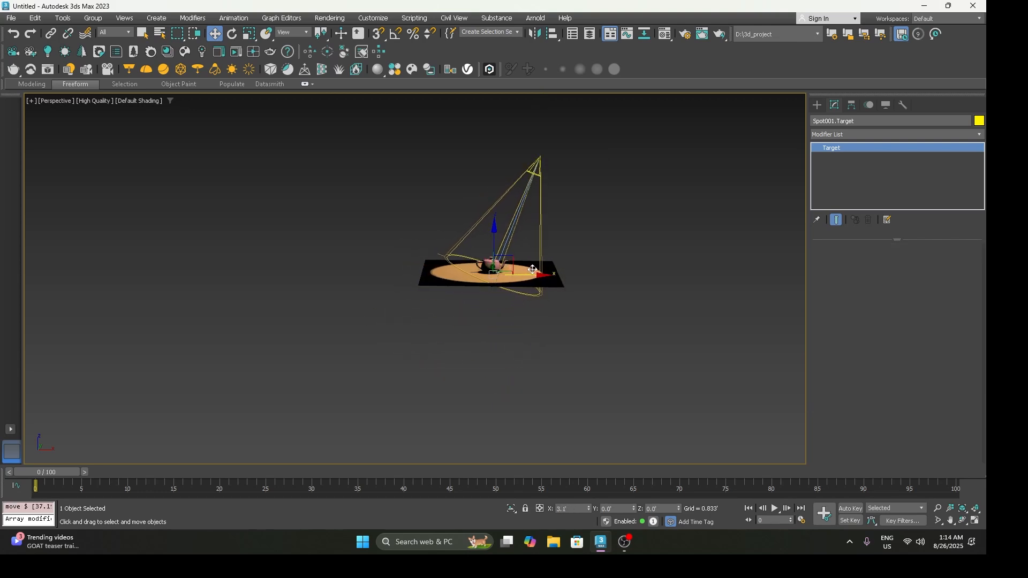
left_click(538, 160)
scroll(572, 200, "up", 3)
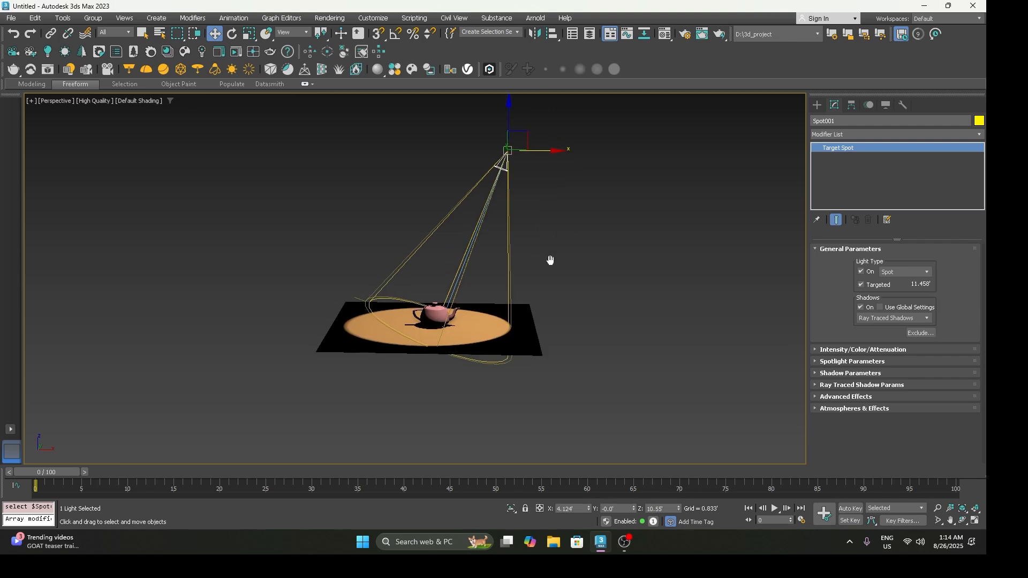
scroll(550, 260, "up", 2)
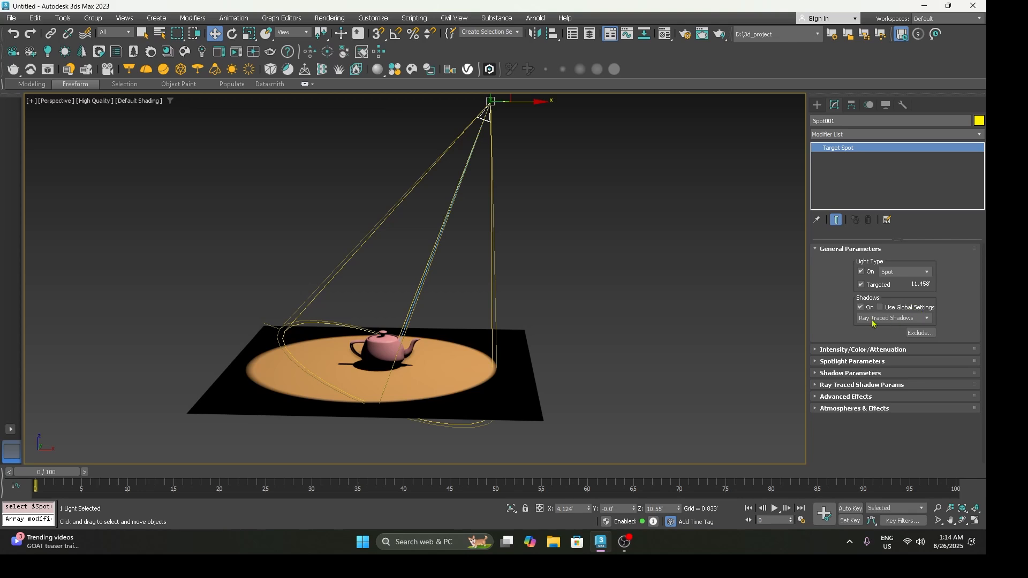
Step: Toggle the spotlight's shadow On and Use Global Settings options, leaving only shadows enabled, and view the available shadow types
left_click(864, 311)
left_click(865, 310)
left_click(864, 311)
left_click(865, 311)
left_click(880, 308)
left_click(873, 319)
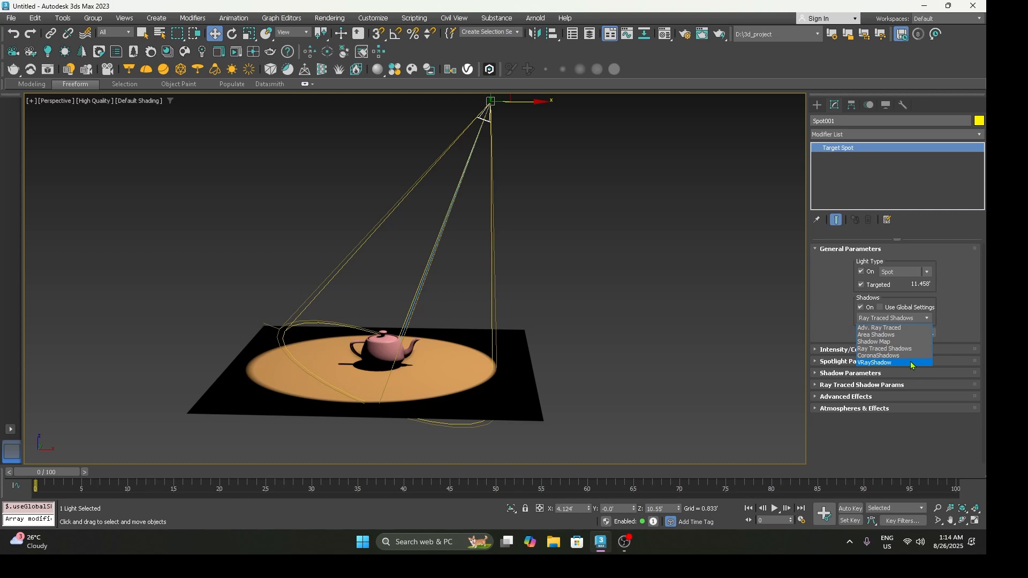
left_click(828, 326)
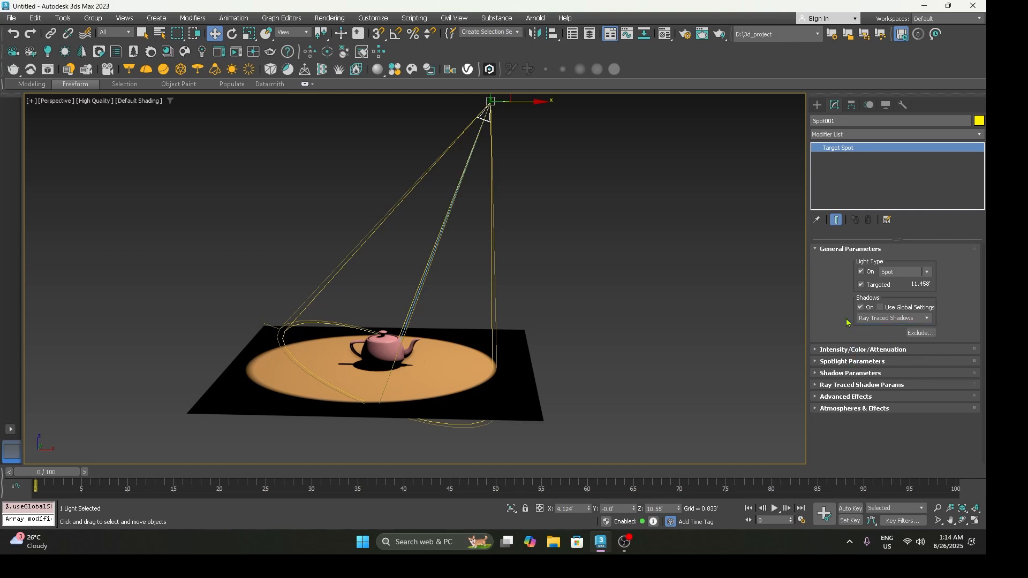
Step: Change the spotlight's shadow type to Area Shadows, render the perspective view and examine the teapot's shadow edges
left_click(877, 319)
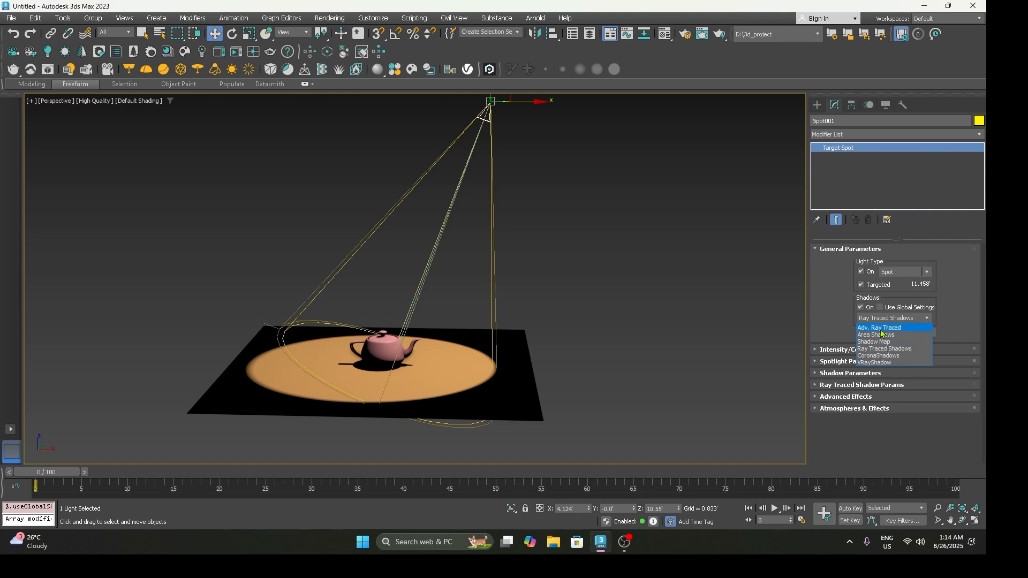
left_click(883, 334)
middle_click_drag(538, 328, 583, 312)
scroll(545, 331, "up", 3)
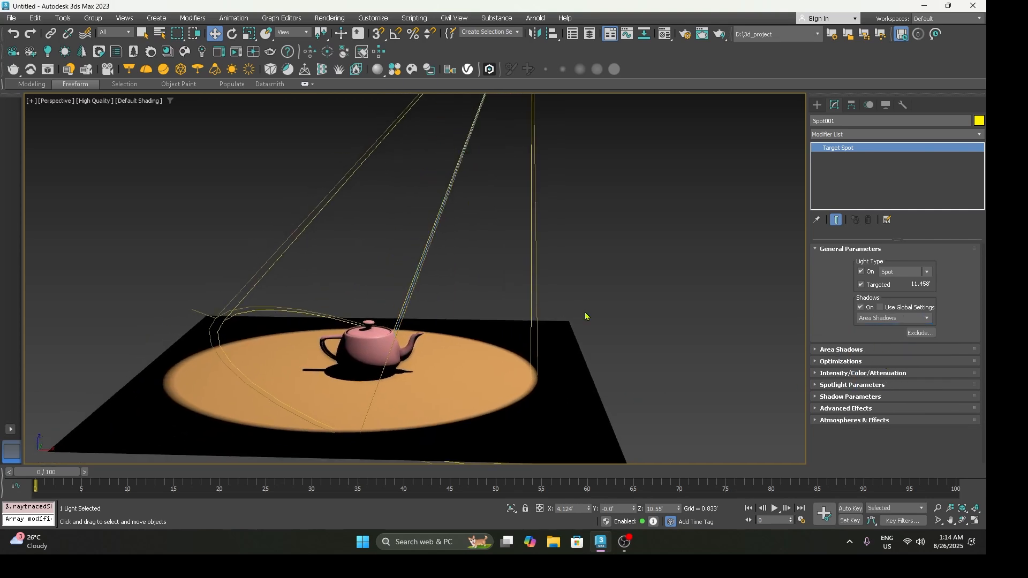
key("shift+q")
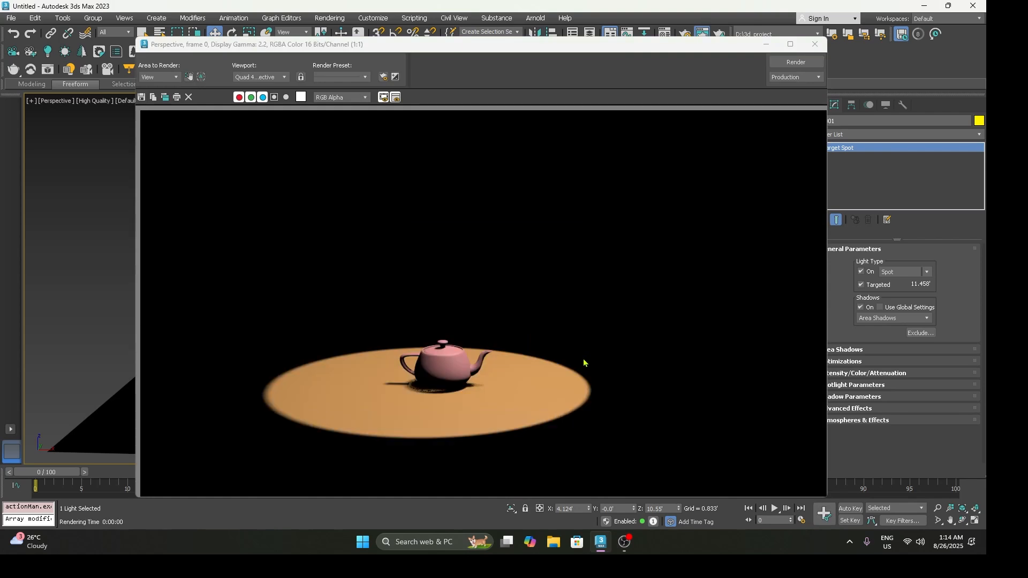
scroll(392, 392, "up", 3)
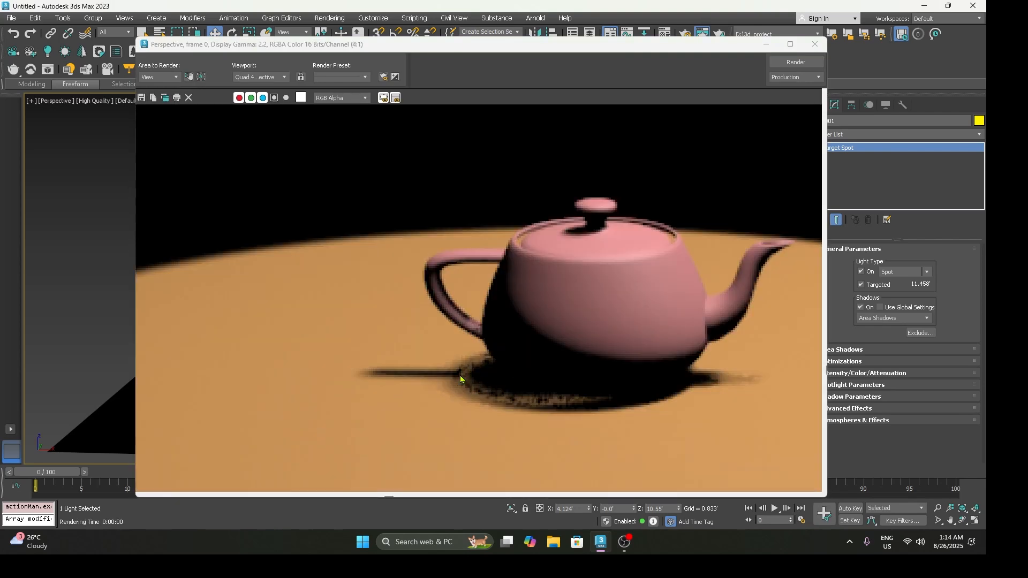
scroll(464, 384, "down", 2)
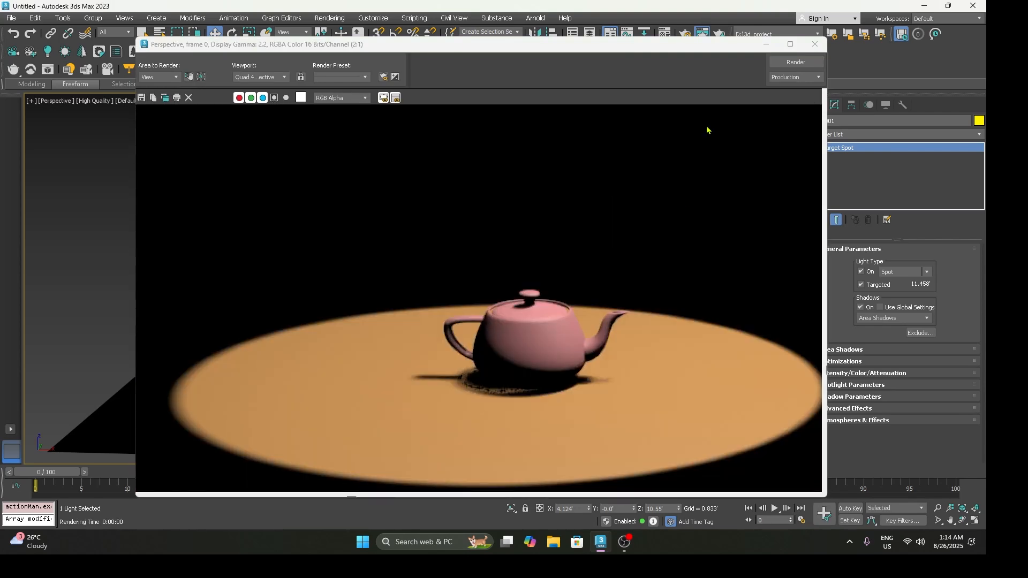
left_click(814, 45)
Step: Set the area shadows' Shadow Integrity to 10 and render a closer view of the teapot
scroll(444, 328, "down", 4)
middle_click_drag(448, 319, 464, 335)
scroll(464, 333, "up", 3)
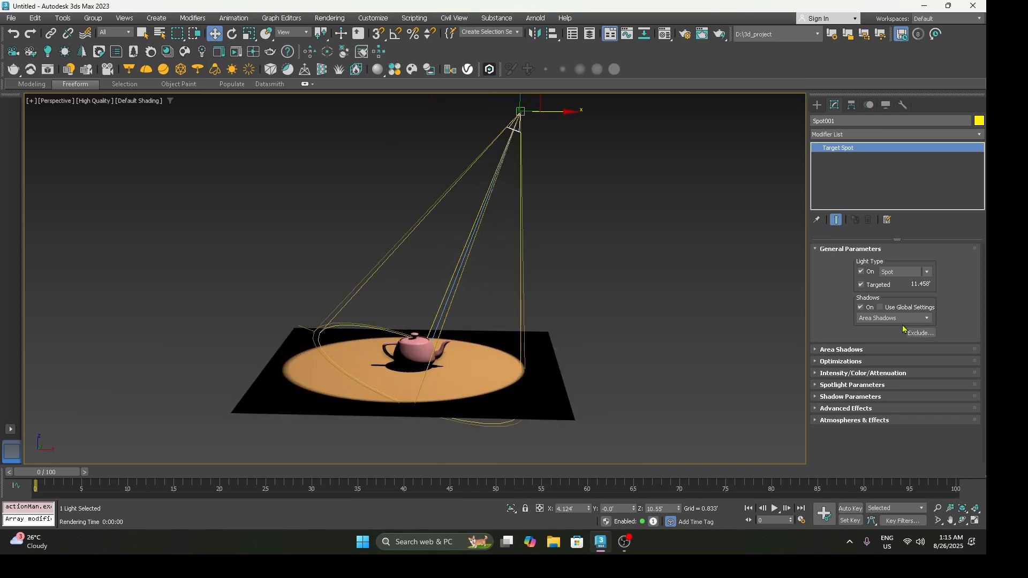
left_click(842, 351)
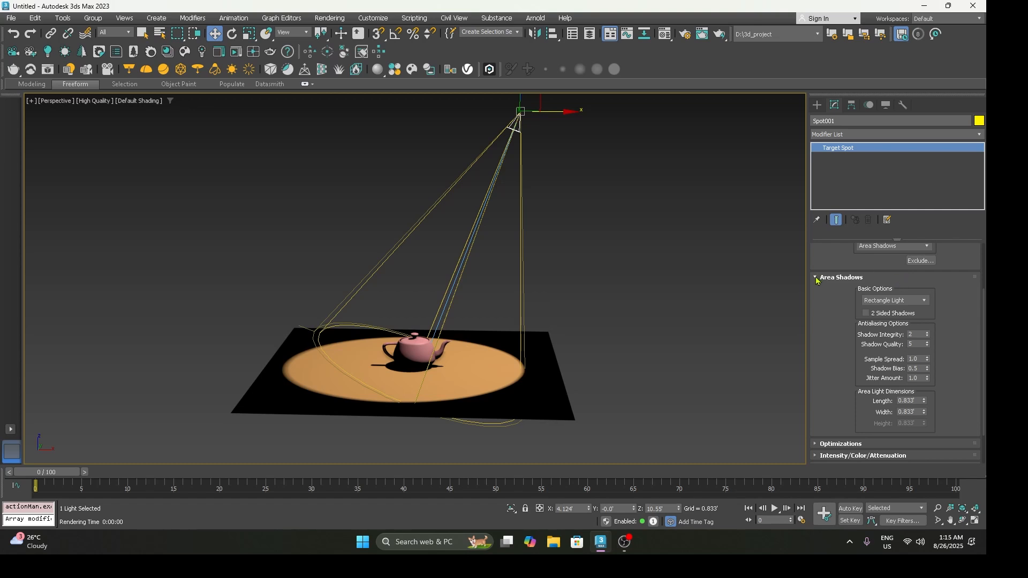
double_click(916, 334)
type("10")
key("Return")
scroll(412, 345, "up", 5)
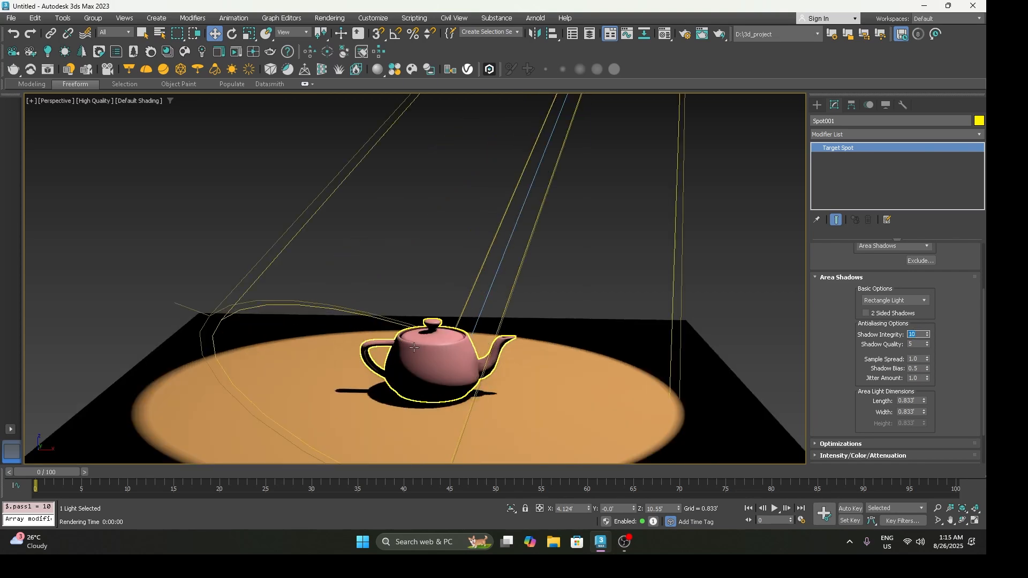
key("shift+q")
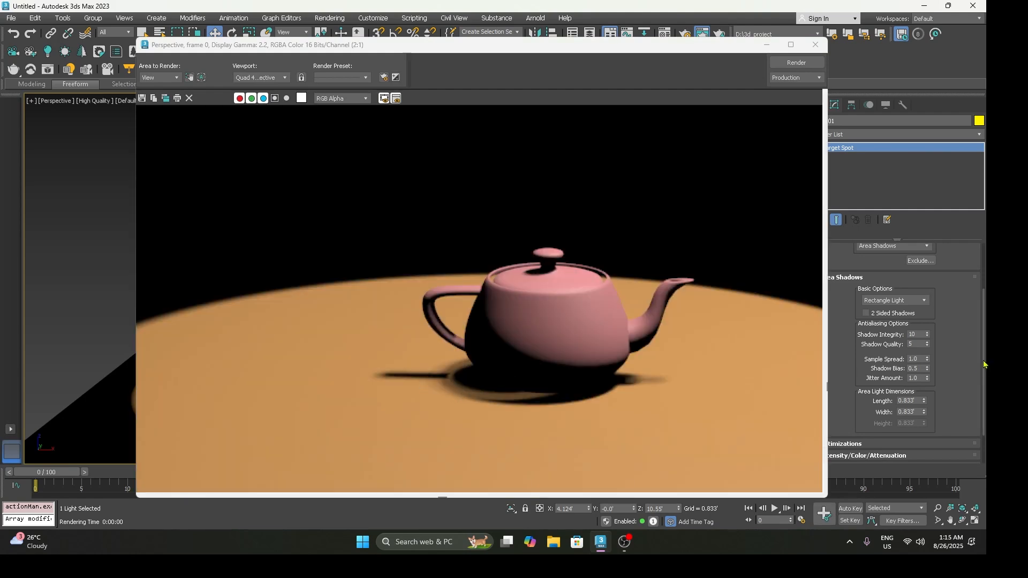
Step: Lower Shadow Integrity to 1, render again and examine the grain in the teapot's shadow
left_click_drag(920, 335, 872, 336)
type("1")
left_click(795, 64)
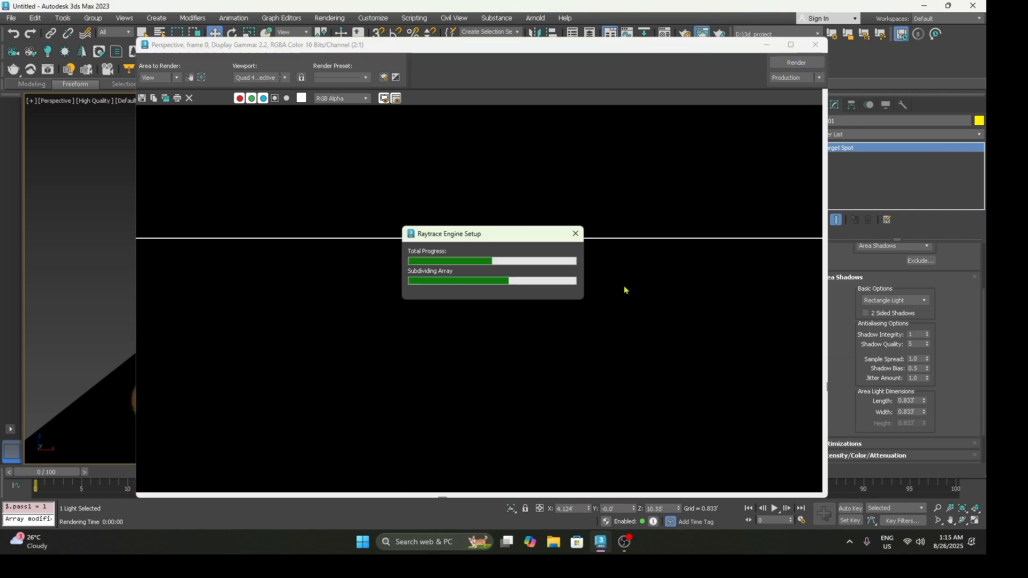
scroll(482, 394, "up", 2)
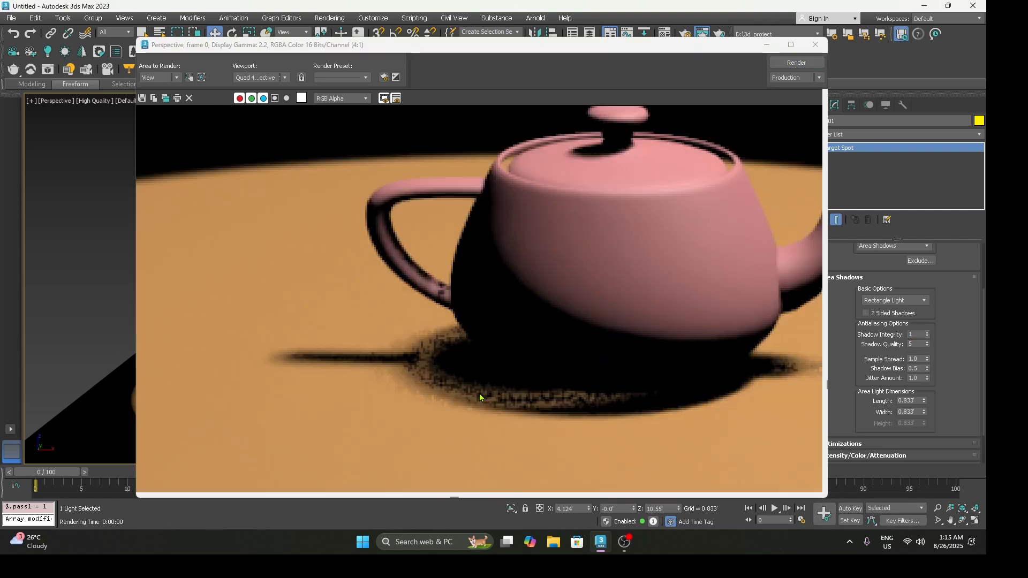
scroll(482, 395, "down", 1)
Step: Set Shadow Integrity back to 10 and re-render for comparison
double_click(917, 335)
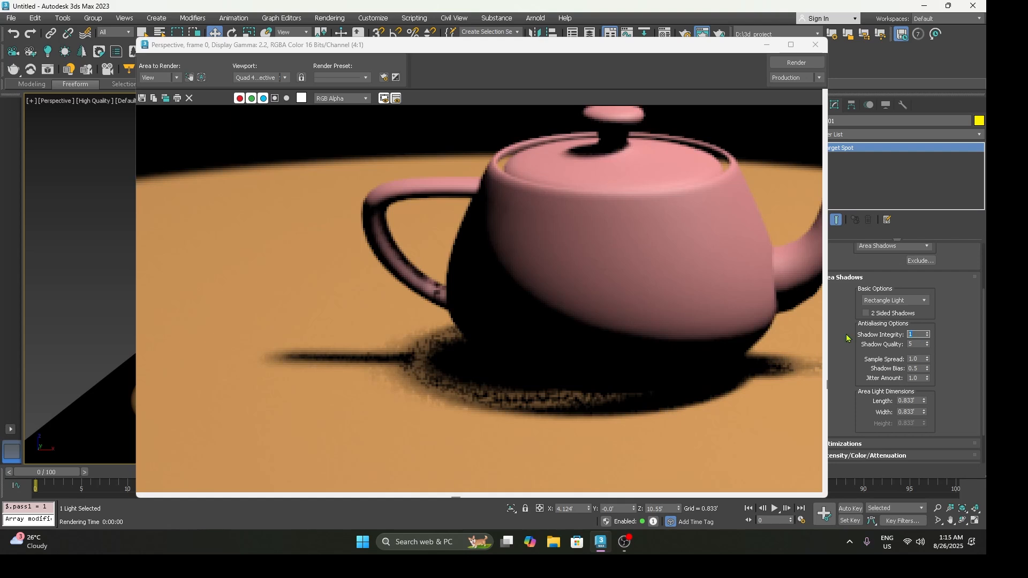
type("10")
key("Return")
left_click(796, 63)
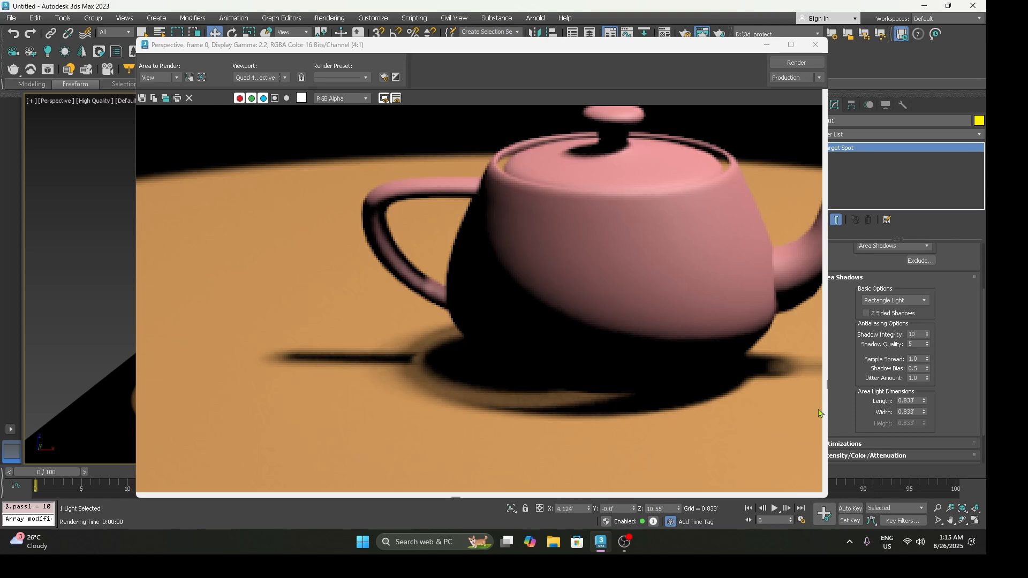
Step: Set the area shadows' Shadow Quality to 10 and re-render
double_click(910, 346)
type("10")
key("Return")
left_click(796, 63)
Step: Try a Sample Spread of 5 for the area shadows and render the result
double_click(914, 358)
type("5")
key("Return")
left_click(797, 63)
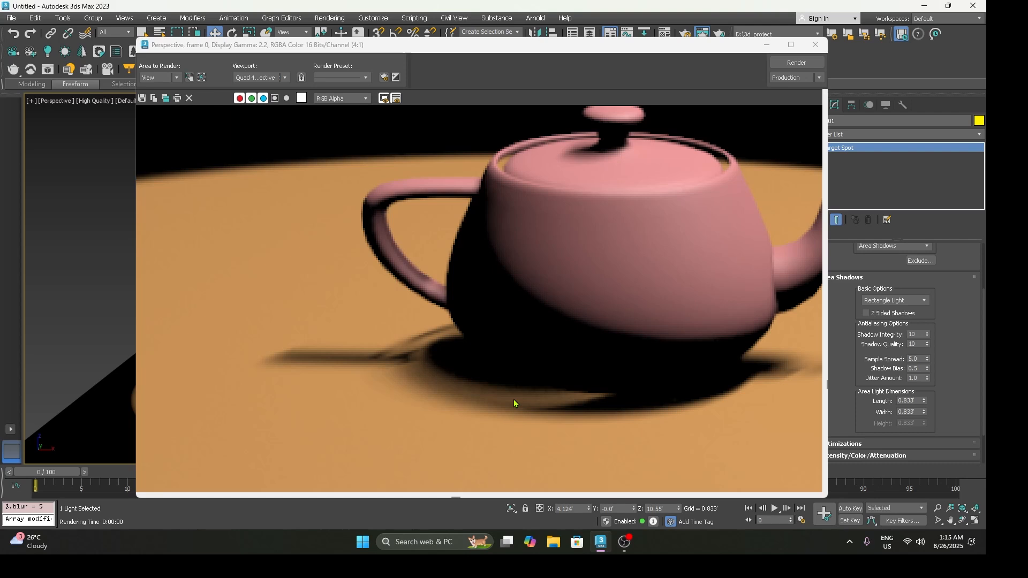
Step: Set Sample Spread back to 1, re-render, inspect the teapot and its shadow, and close the render
double_click(914, 358)
type("1")
left_click(796, 63)
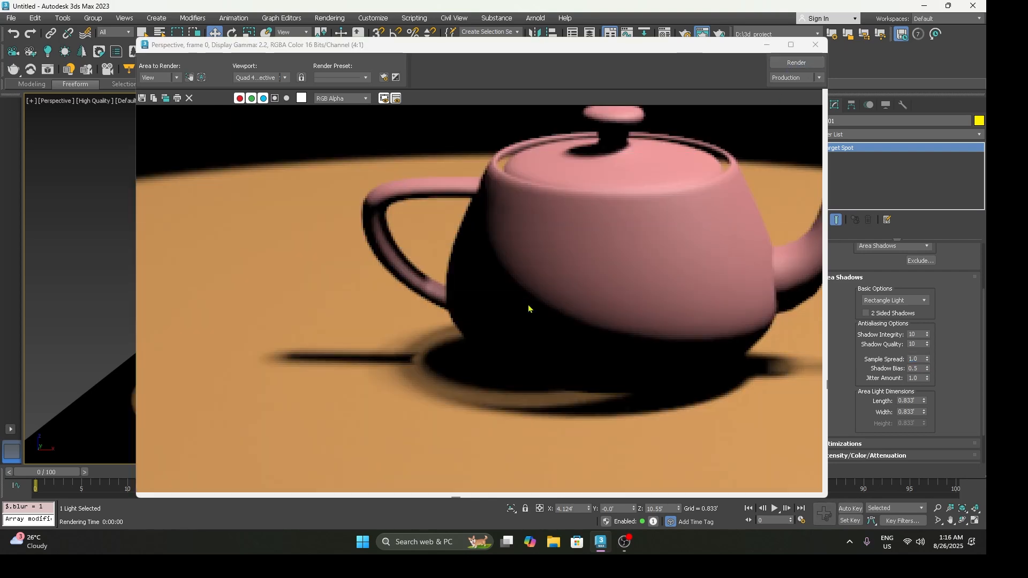
scroll(531, 313, "down", 2)
scroll(537, 310, "up", 2)
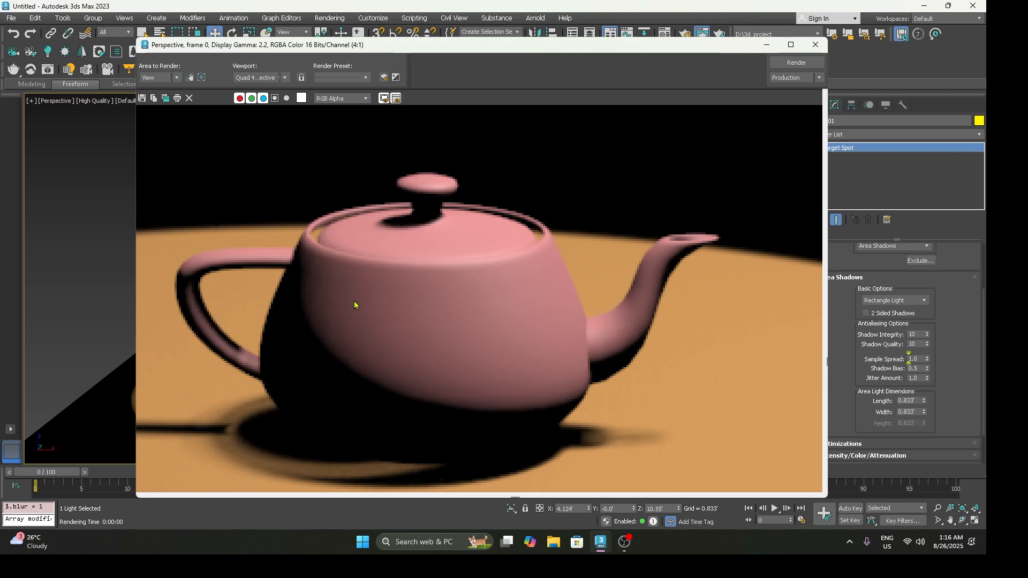
scroll(354, 365, "down", 1)
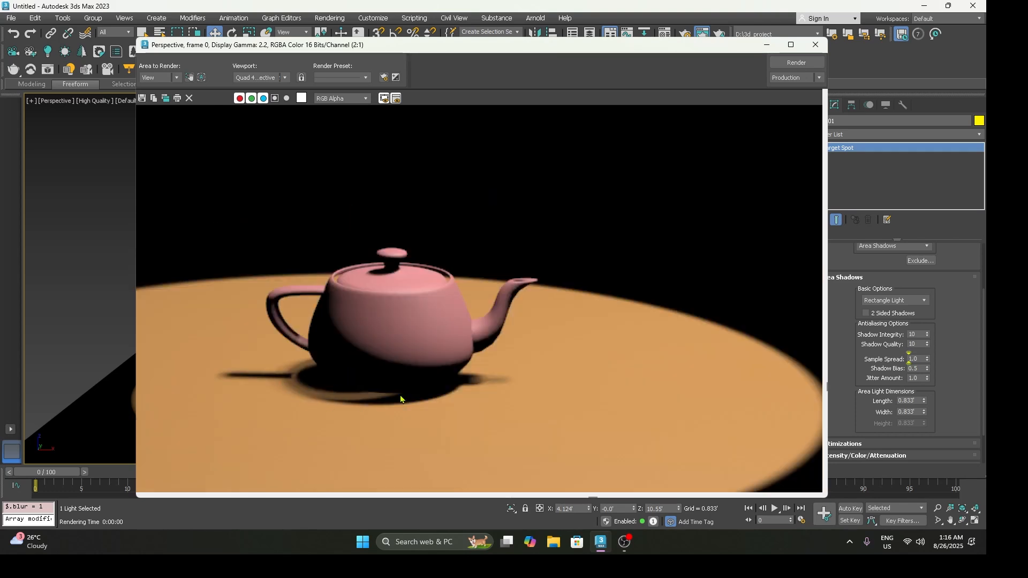
left_click(815, 45)
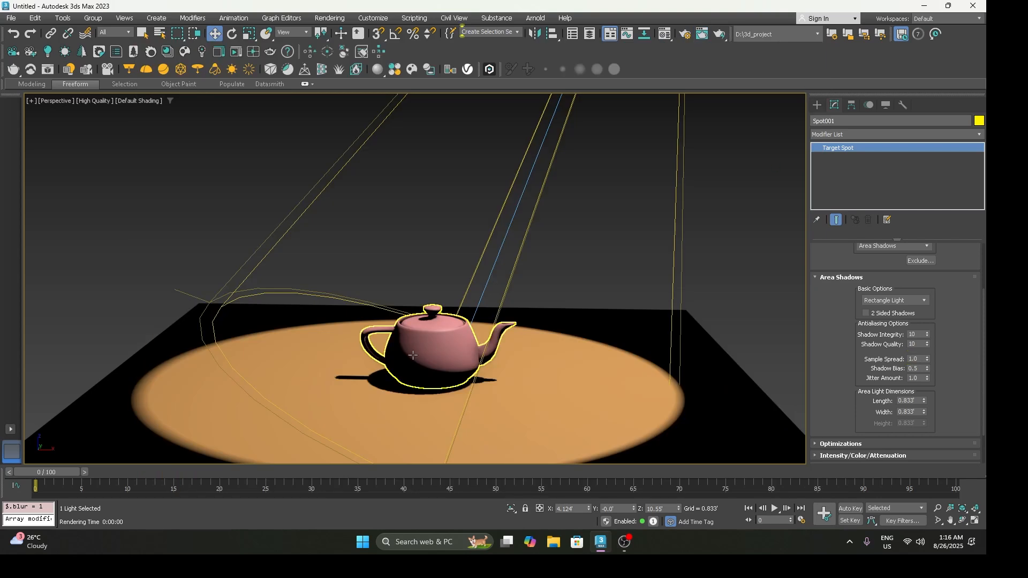
Step: Change the first material slot from Physical to Standard (Legacy) and assign it to the teapot
left_click(412, 355)
key("m")
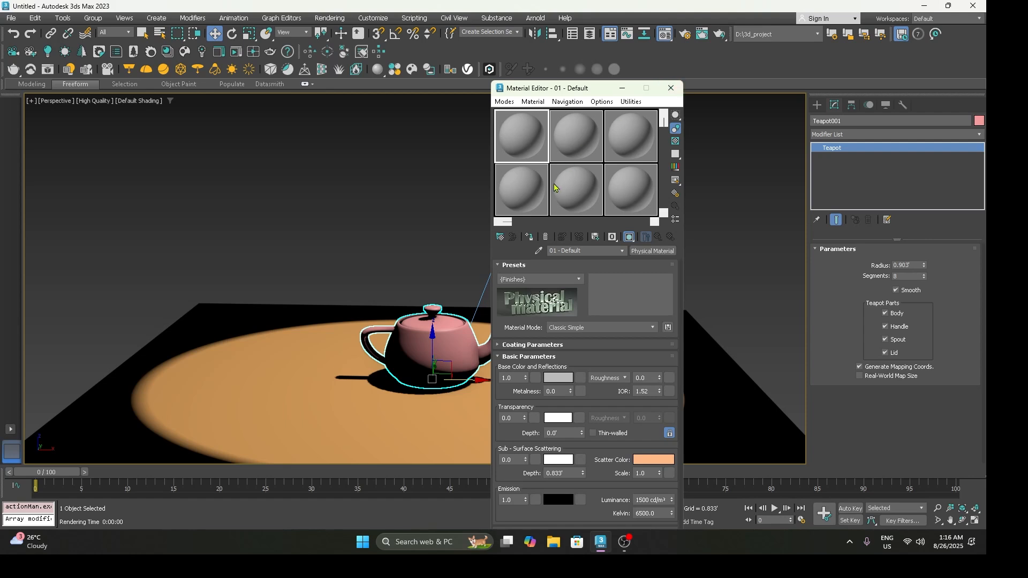
left_click(656, 251)
left_click(384, 271)
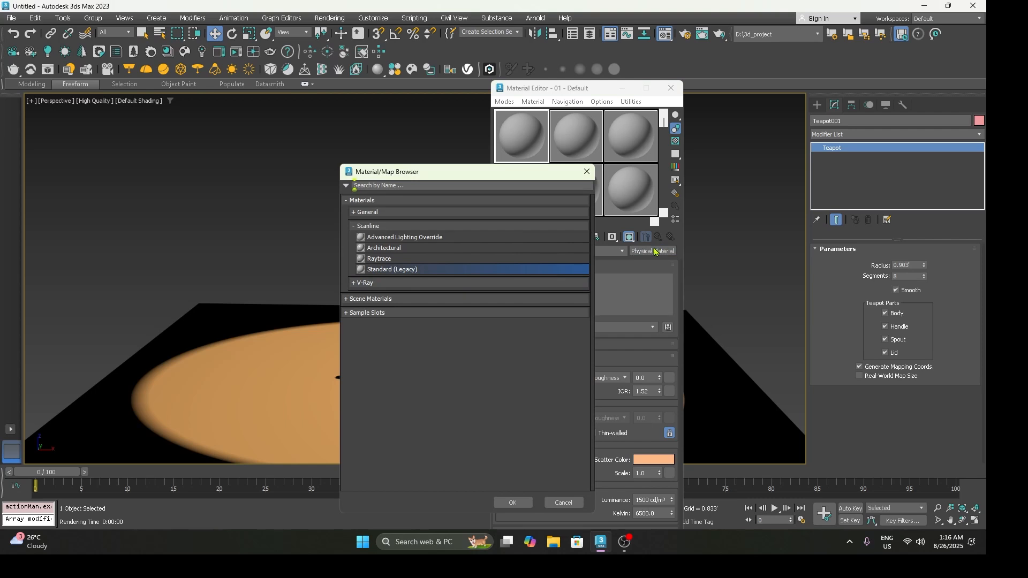
double_click(370, 269)
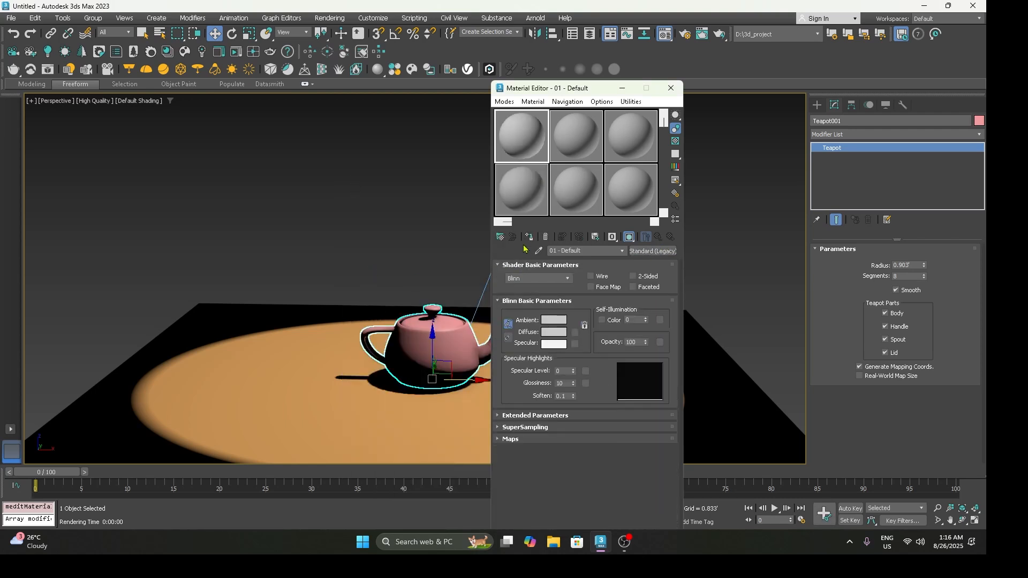
Step: Make the teapot's material 2-Sided and render the perspective view to check the shadow
left_click(641, 278)
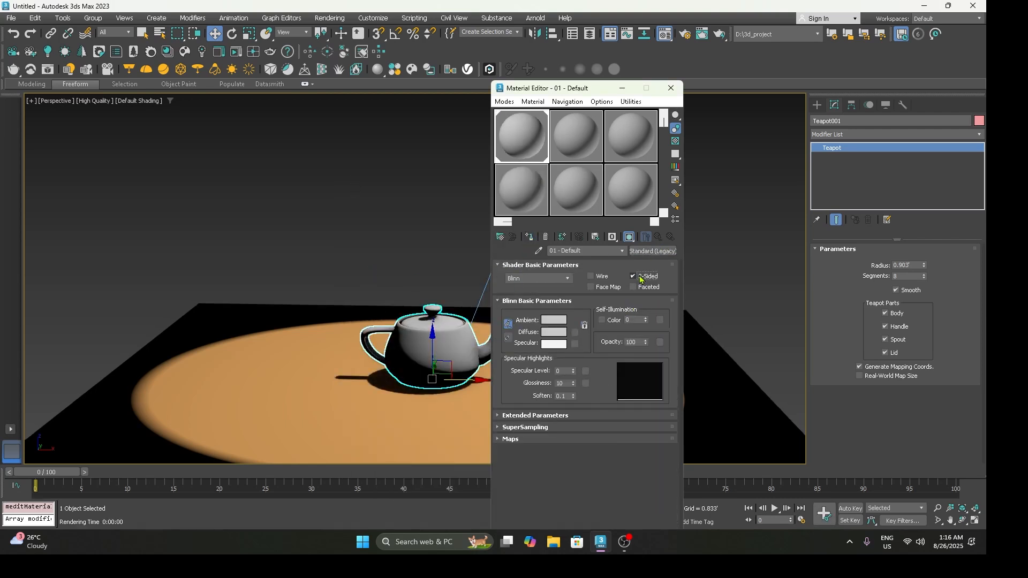
left_click(671, 88)
scroll(436, 377, "up", 2)
key("shift+q")
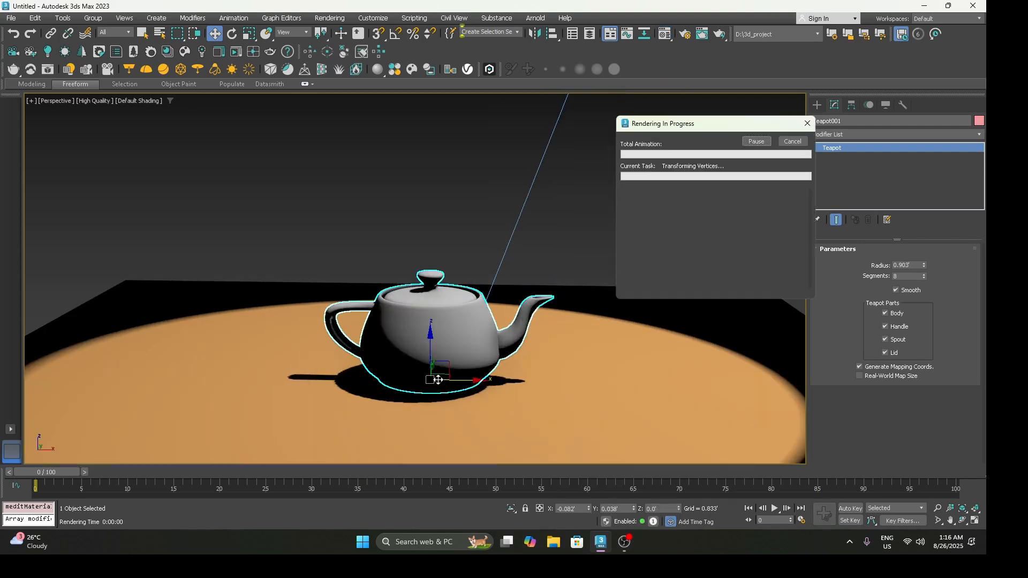
scroll(438, 416, "up", 1)
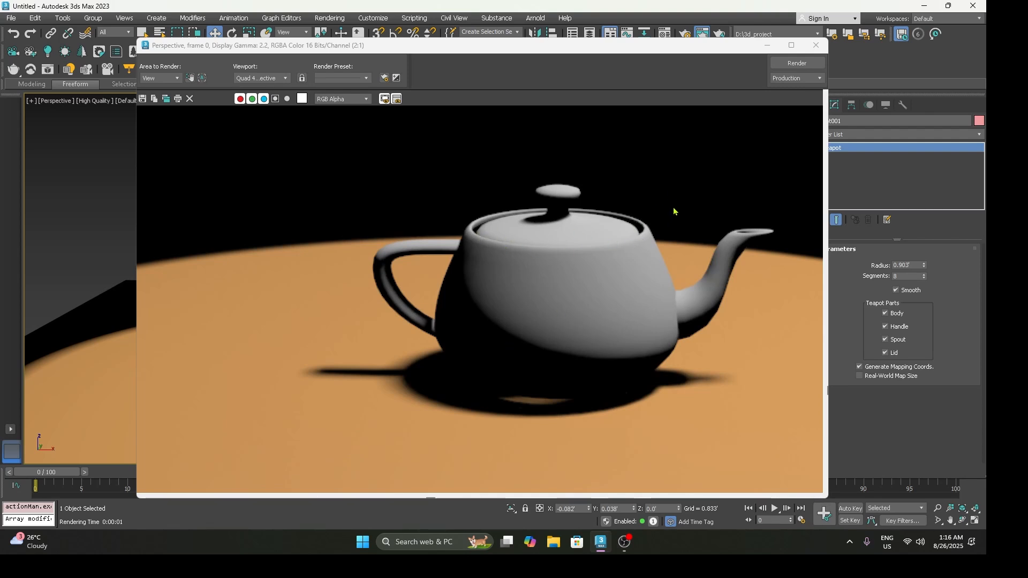
left_click(816, 45)
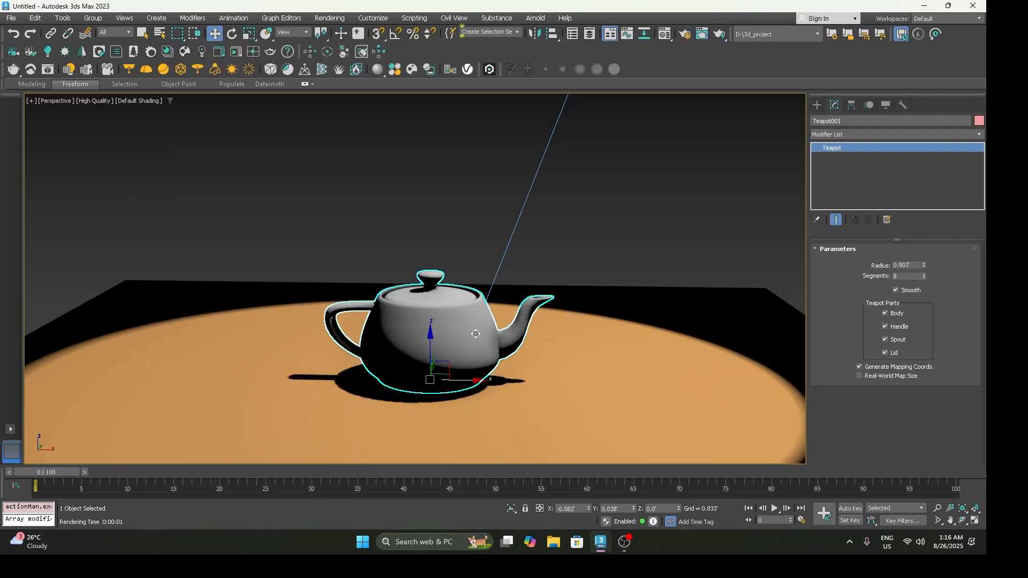
Step: Reselect the spotlight to bring back its light parameters
scroll(491, 363, "down", 10)
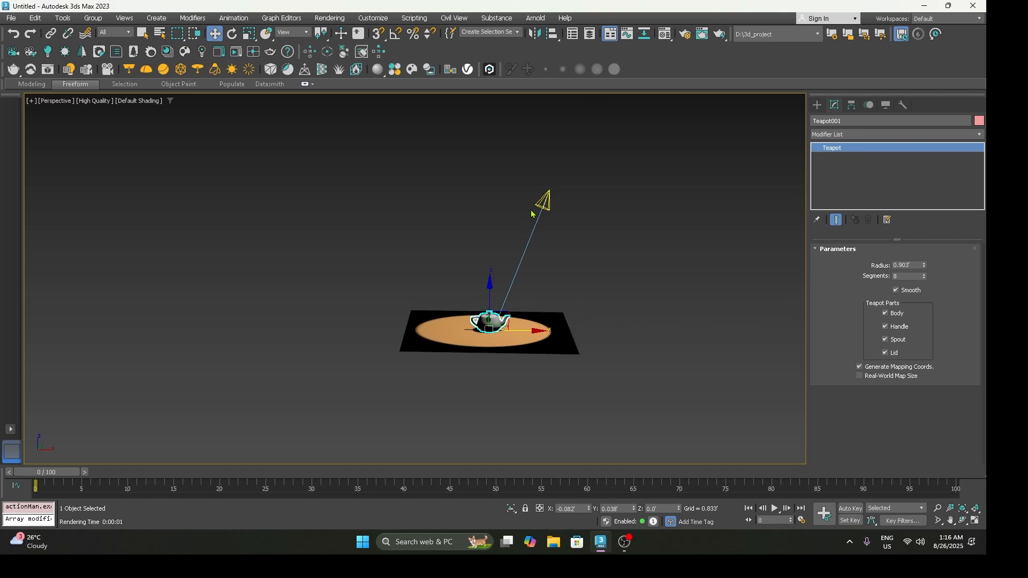
left_click(514, 274)
scroll(523, 300, "up", 3)
scroll(522, 300, "up", 2)
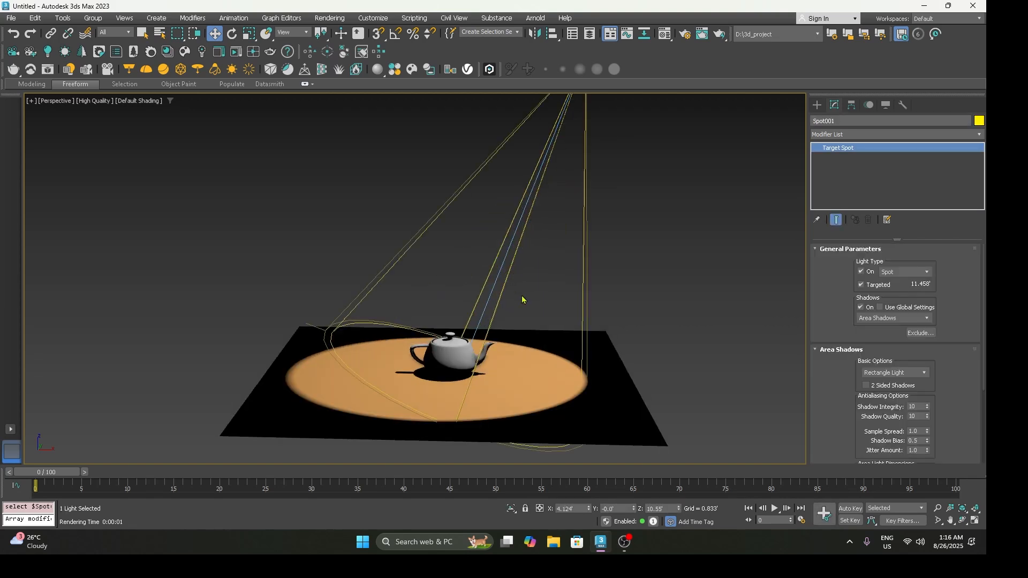
Step: Examine the Force 2-Sided option among the Scanline Renderer's common render setup options, then close the setup
left_click(329, 18)
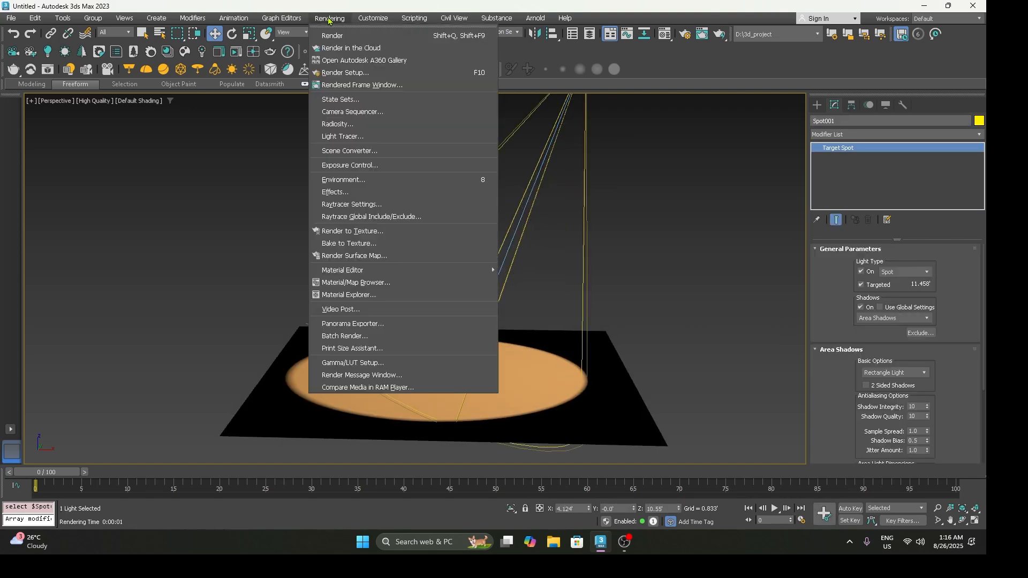
left_click(345, 73)
left_click_drag(459, 361, 458, 298)
left_click(580, 362)
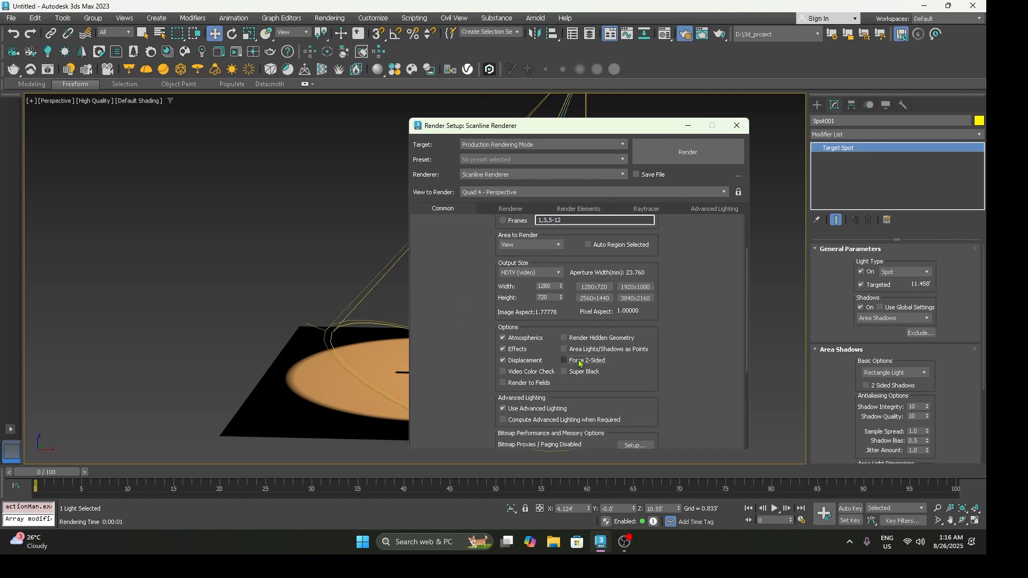
left_click(737, 125)
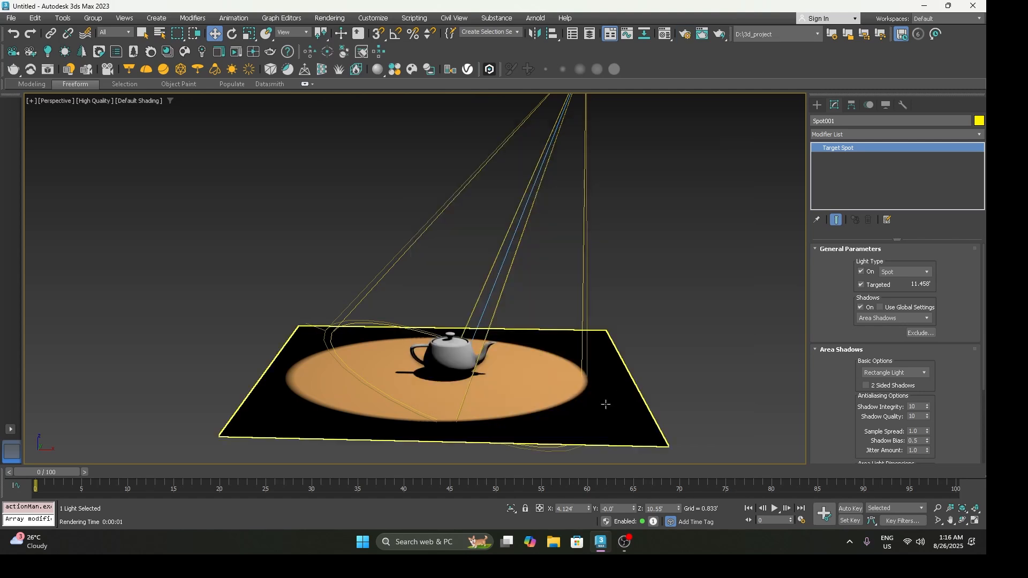
Step: Render the perspective view, inspect the teapot's shadow up close and close the render
key("shift+q")
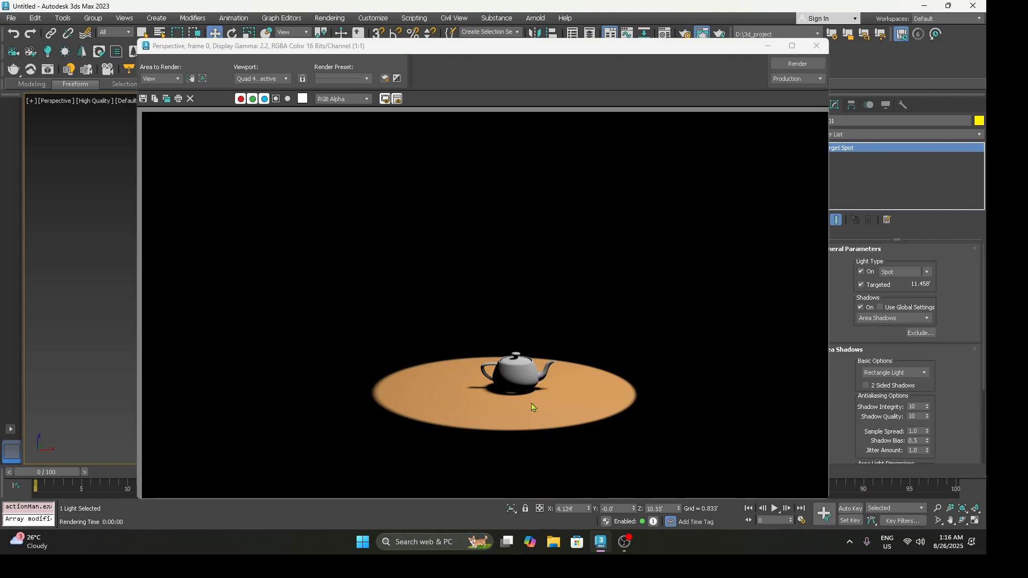
scroll(532, 407, "up", 2)
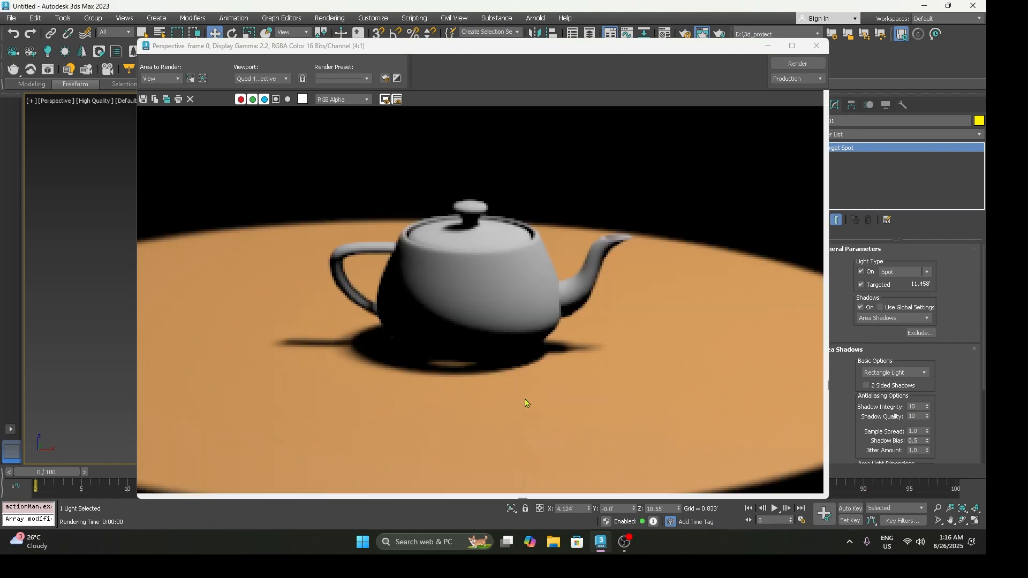
left_click(815, 48)
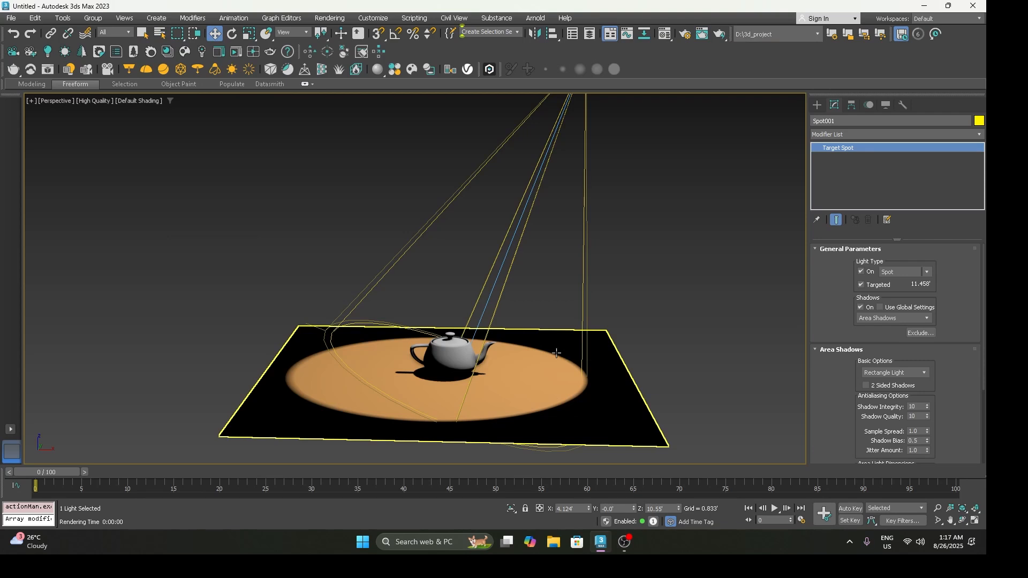
Step: Switch the spotlight's shadow type to Shadow Map and back to Area Shadows
left_click(915, 318)
left_click(889, 342)
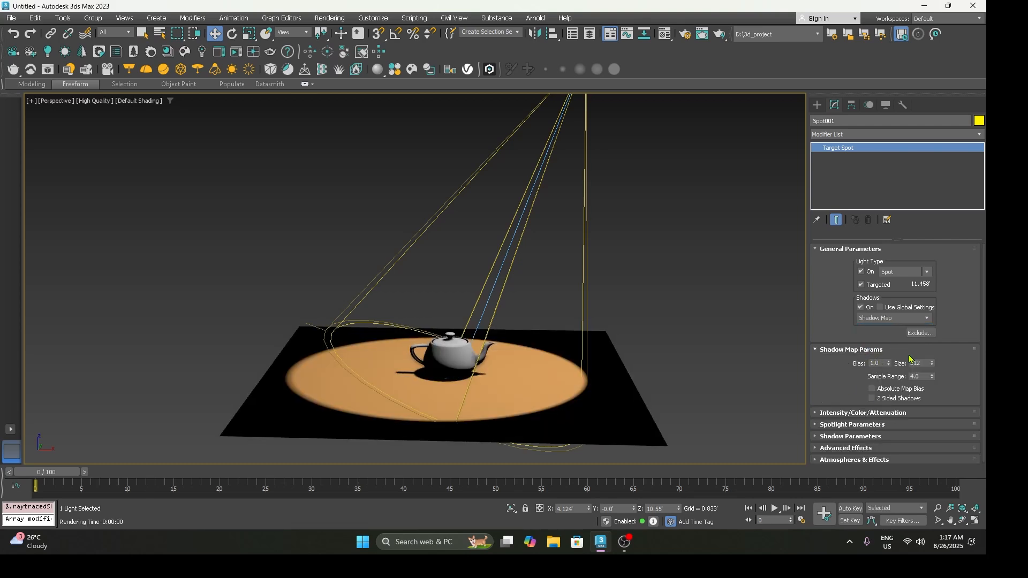
left_click(881, 320)
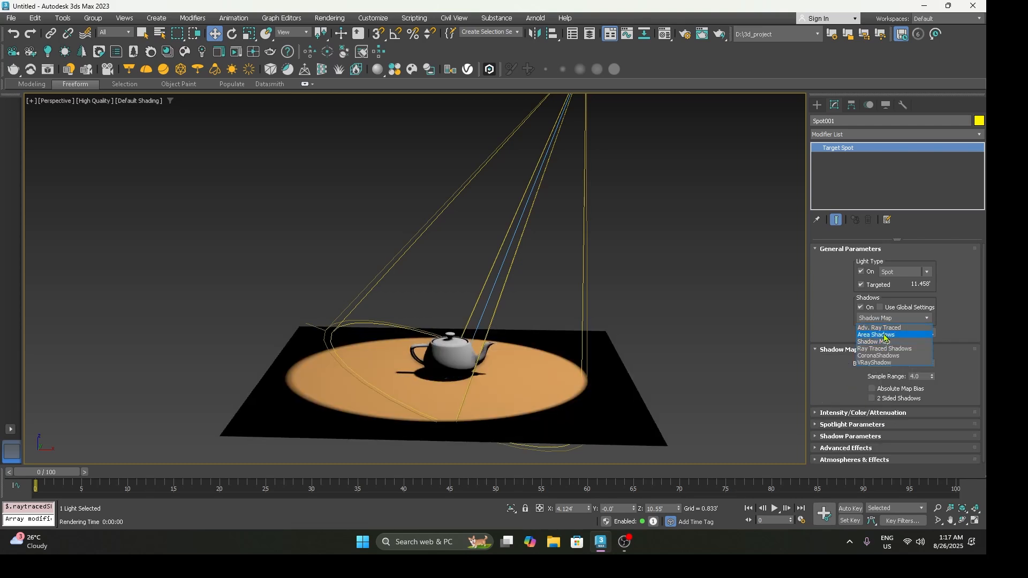
left_click(885, 338)
Step: Exclude the teapot from the spotlight's illumination only
scroll(844, 364, "down", 1)
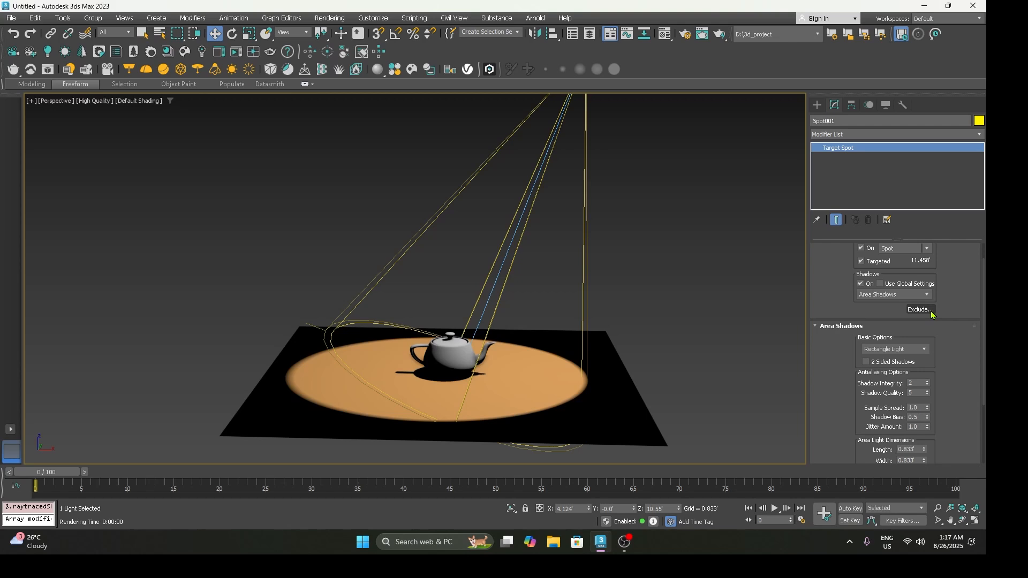
scroll(594, 281, "down", 3)
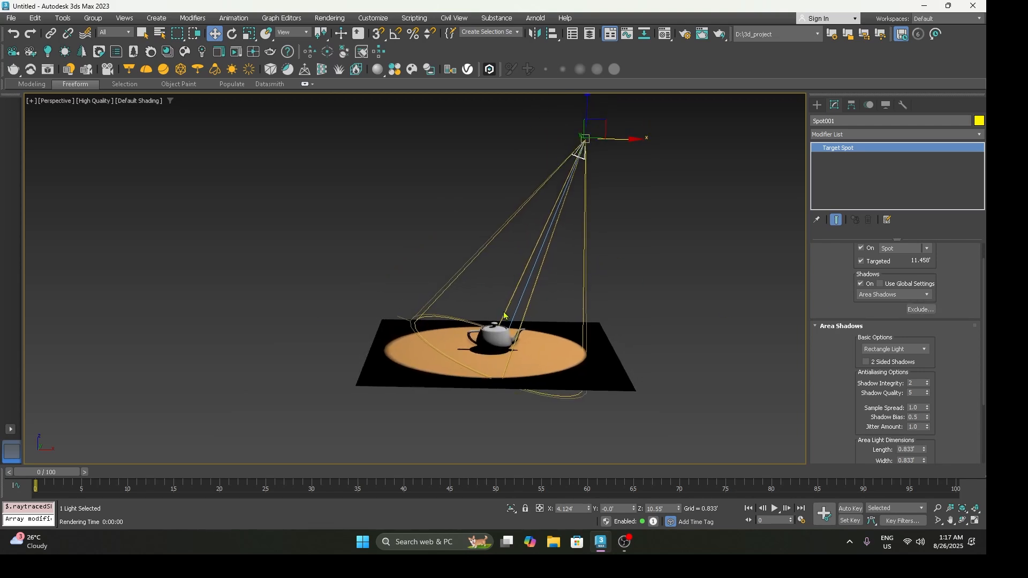
scroll(497, 334, "up", 3)
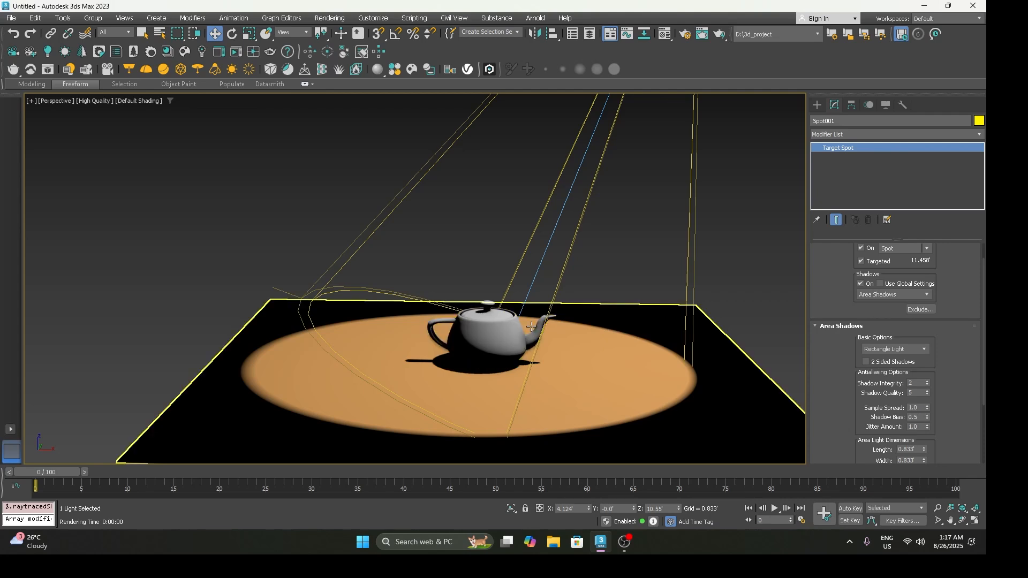
left_click(920, 310)
left_click(320, 184)
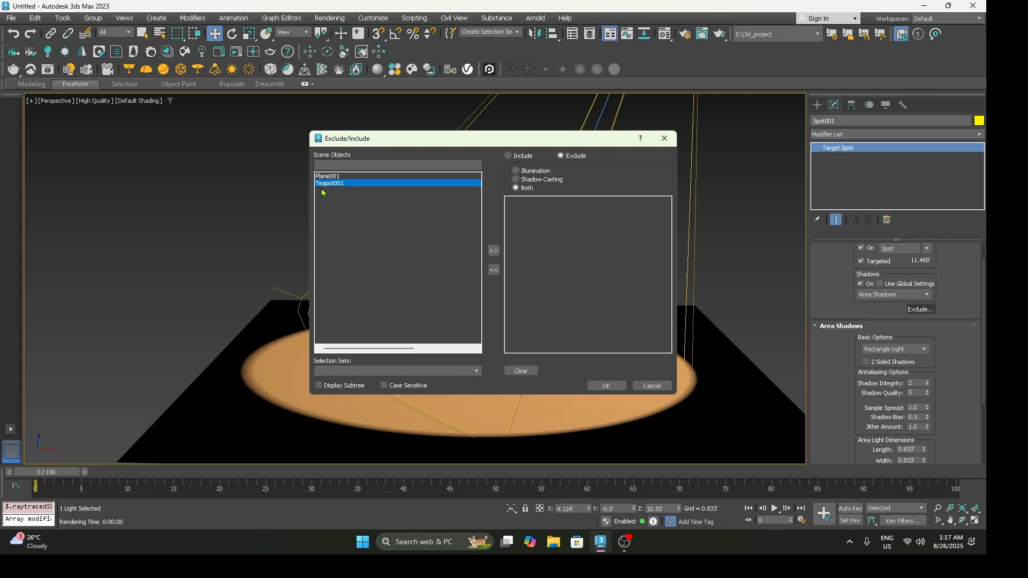
left_click(494, 251)
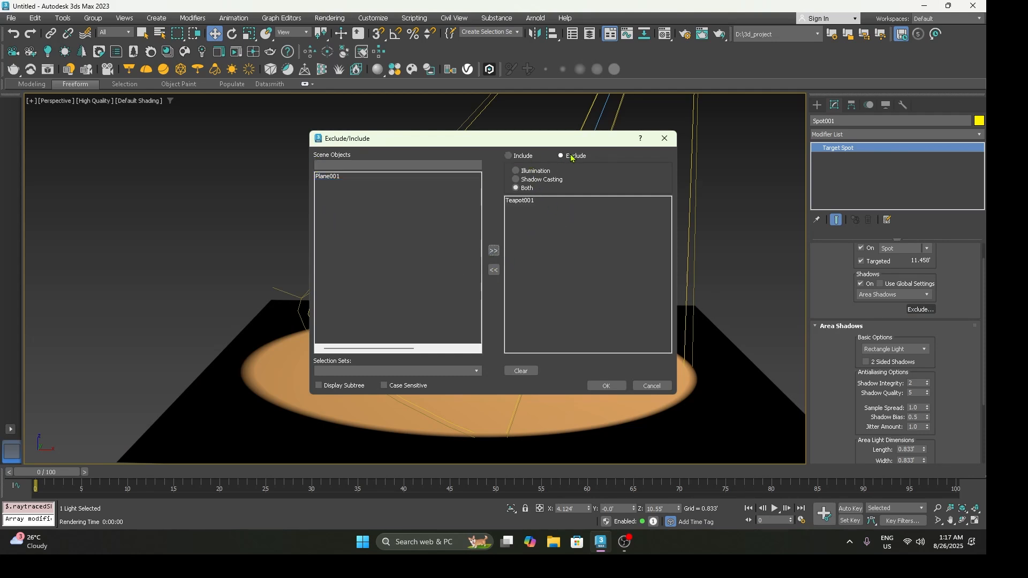
left_click(517, 171)
left_click(607, 385)
Step: Render the perspective view, inspect the teapot excluded from illumination up close and close the render
key("shift+q")
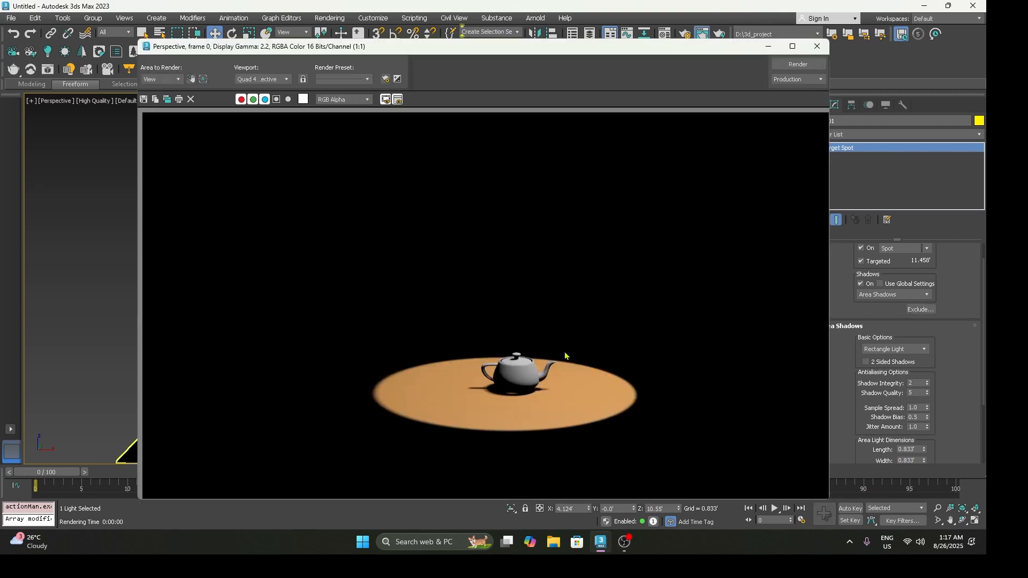
scroll(564, 353, "up", 2)
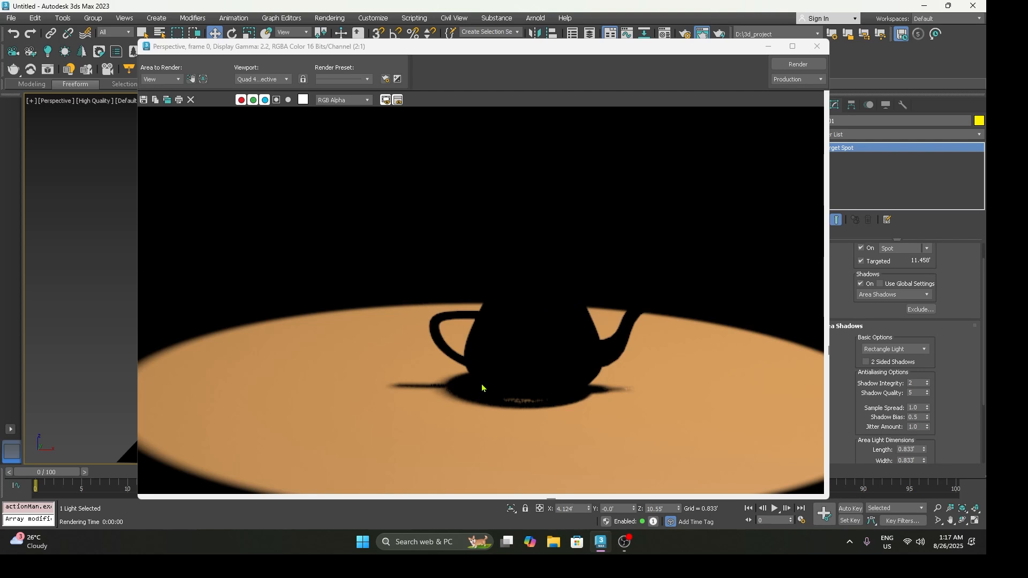
left_click(818, 46)
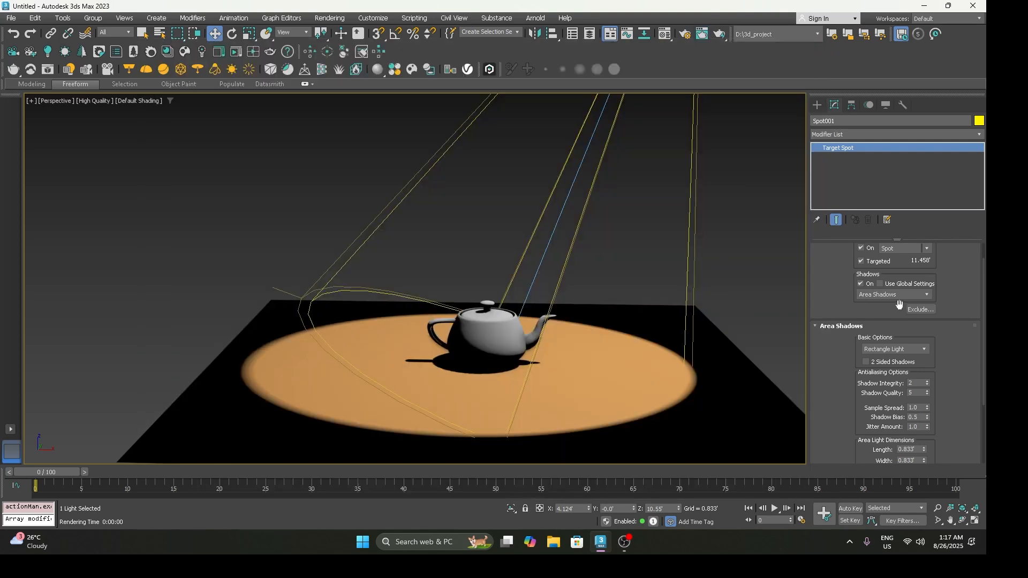
Step: Change the teapot's exclusion from the spotlight to Shadow Casting and check it in a render of the perspective view
left_click(919, 310)
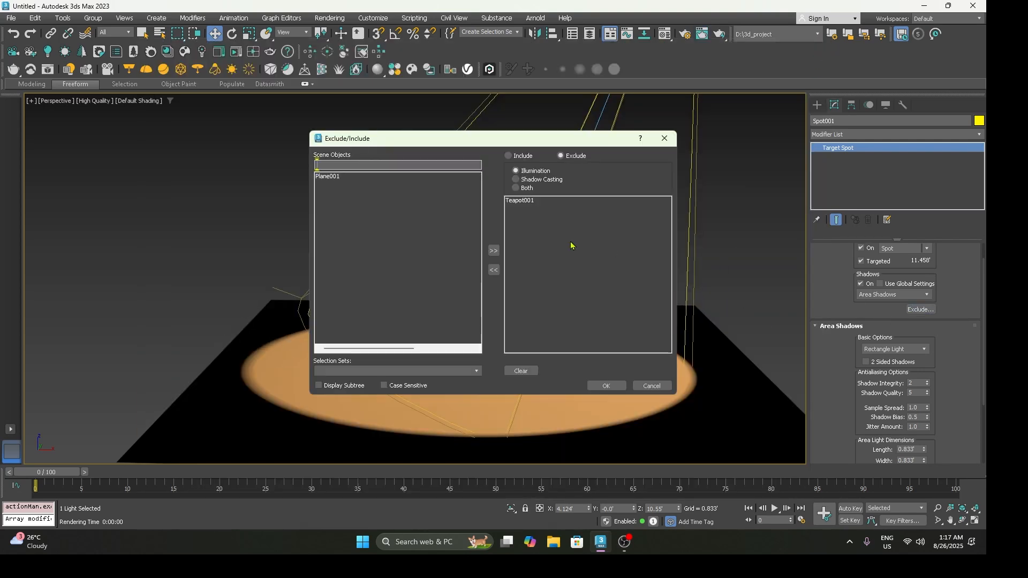
left_click(539, 180)
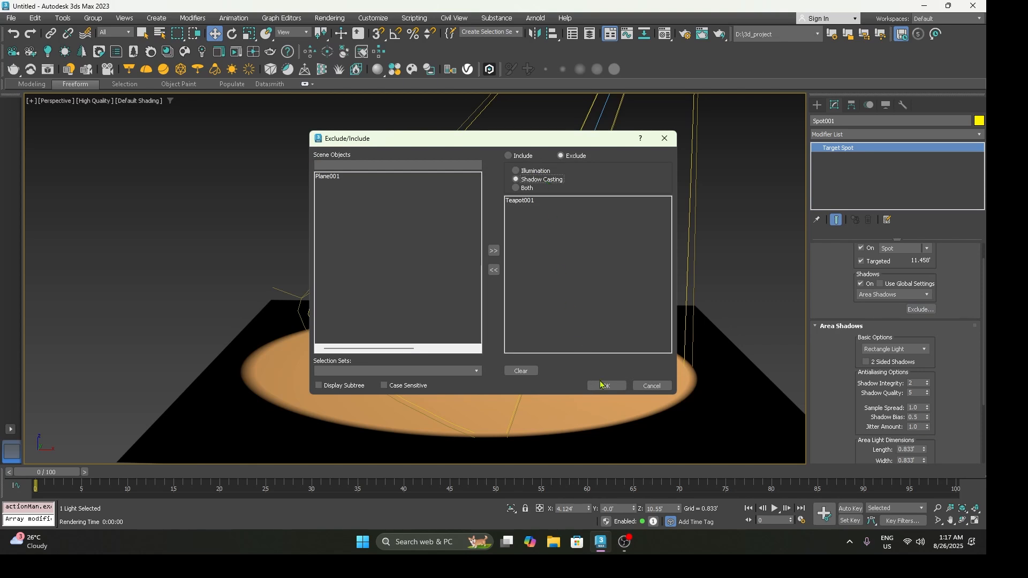
left_click(605, 385)
key("shift+q")
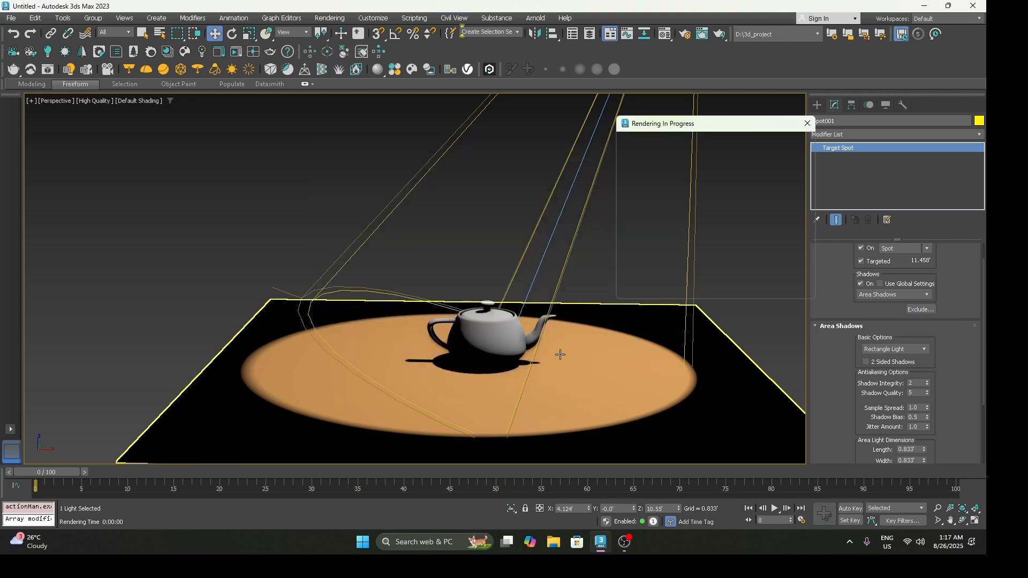
scroll(565, 340, "up", 2)
scroll(620, 339, "down", 1)
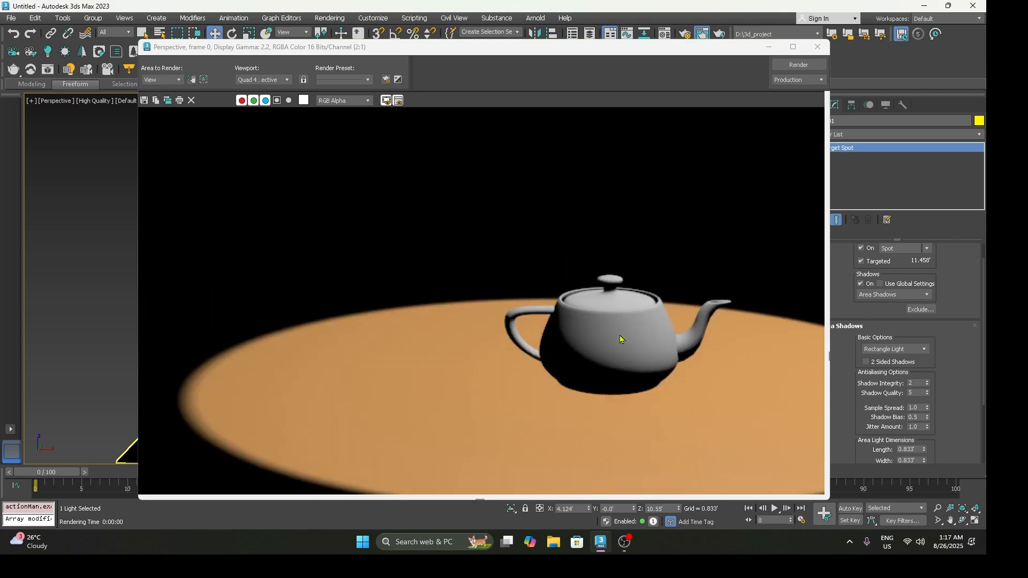
left_click(818, 47)
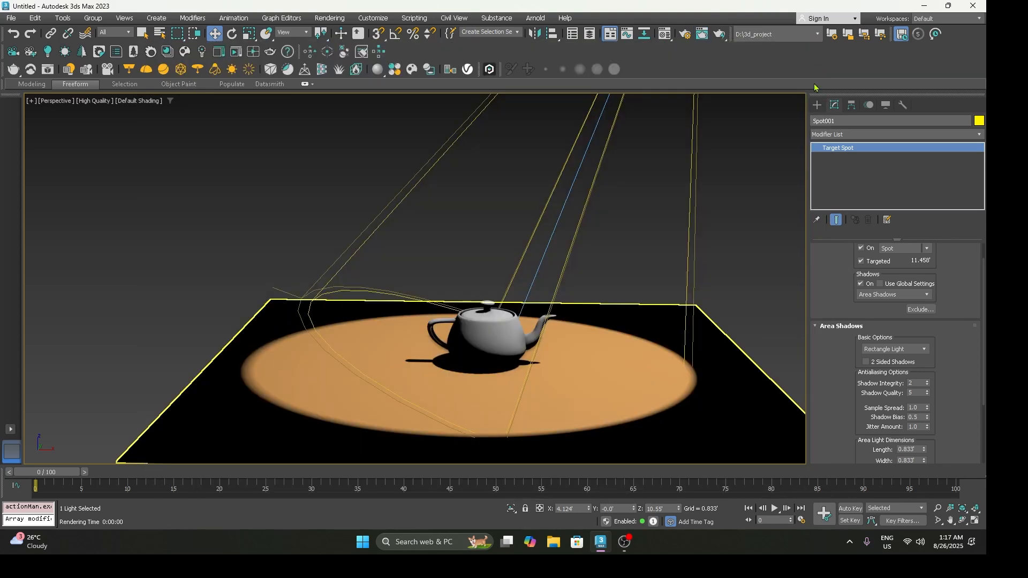
Step: Create a thin upright cylinder on the plane in front of the teapot and render the perspective view to check its shadow
left_click(817, 105)
left_click(816, 121)
left_click(854, 203)
left_click(475, 384)
left_click_drag(475, 385, 486, 385)
left_click(479, 309)
right_click(500, 254)
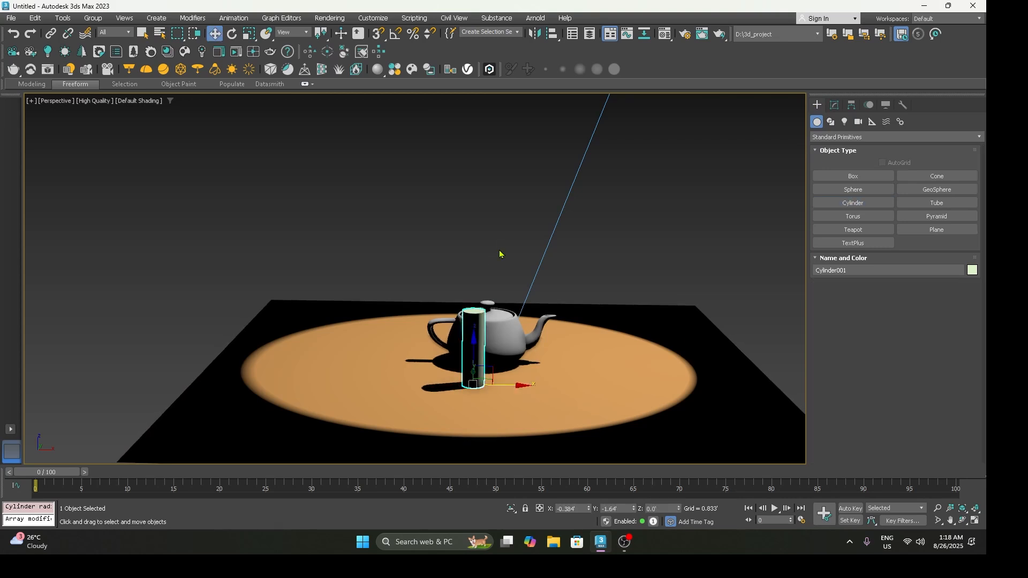
left_click(500, 254)
key("shift+q")
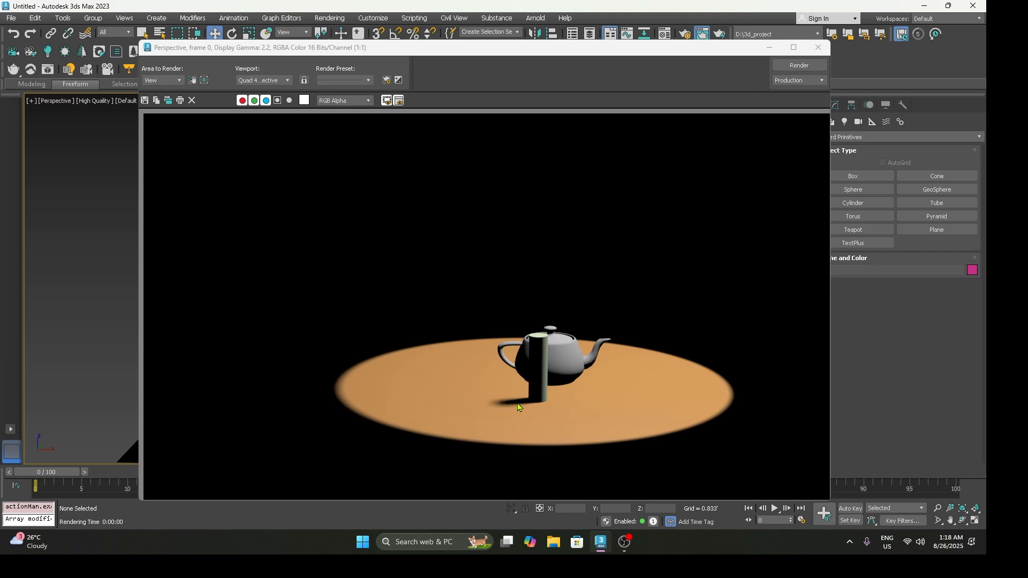
left_click(818, 48)
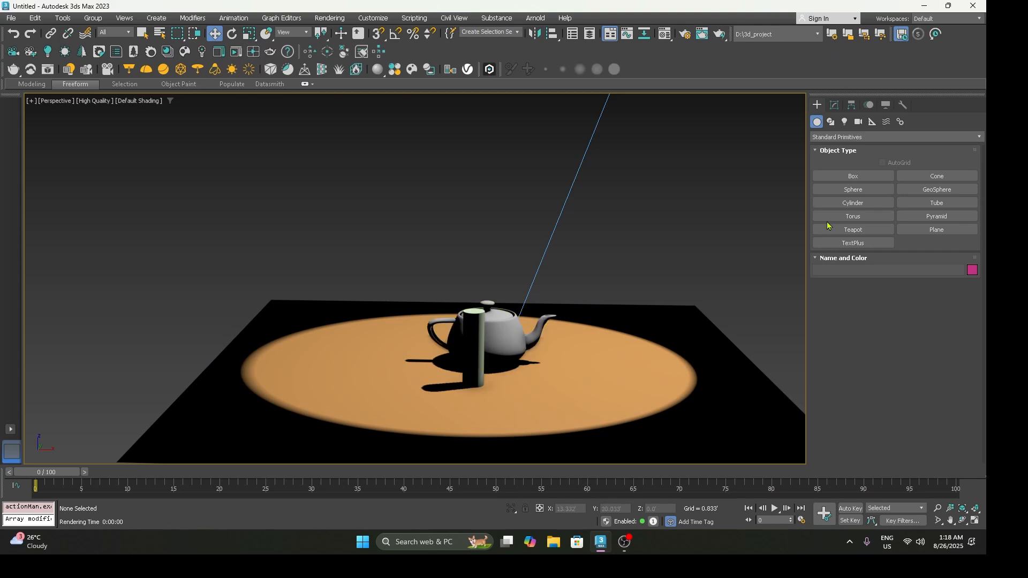
Step: Reselect the spotlight and set its exclusion of the teapot to Both illumination and shadow casting
scroll(616, 231, "down", 5)
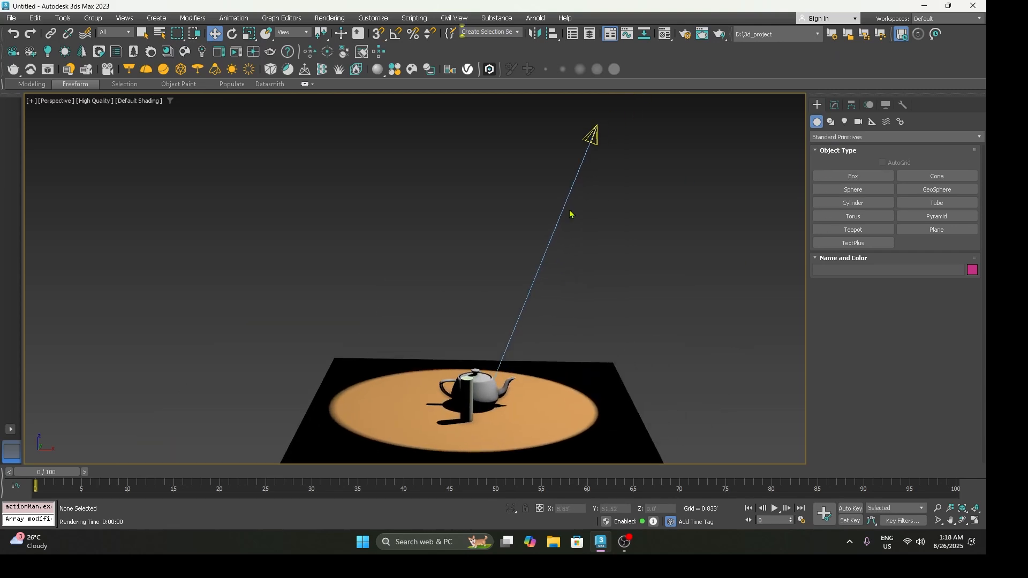
left_click(591, 136)
scroll(546, 344, "up", 5)
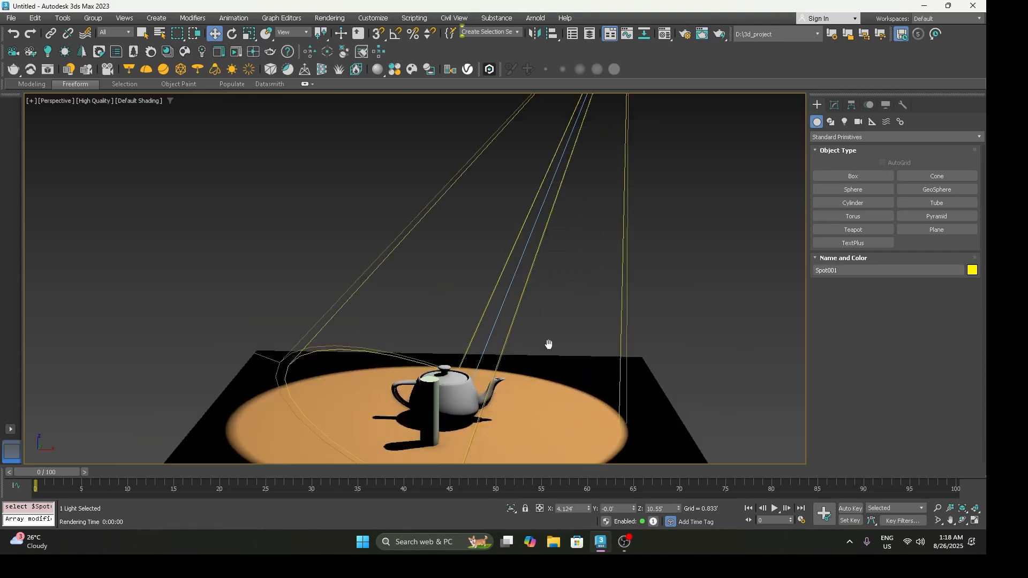
left_click(834, 105)
left_click(917, 309)
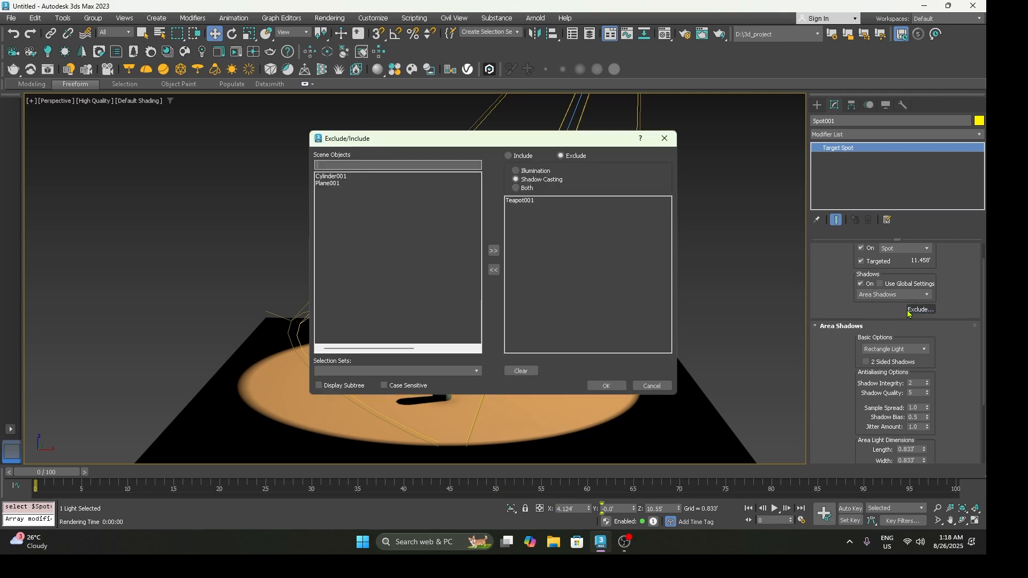
left_click(516, 188)
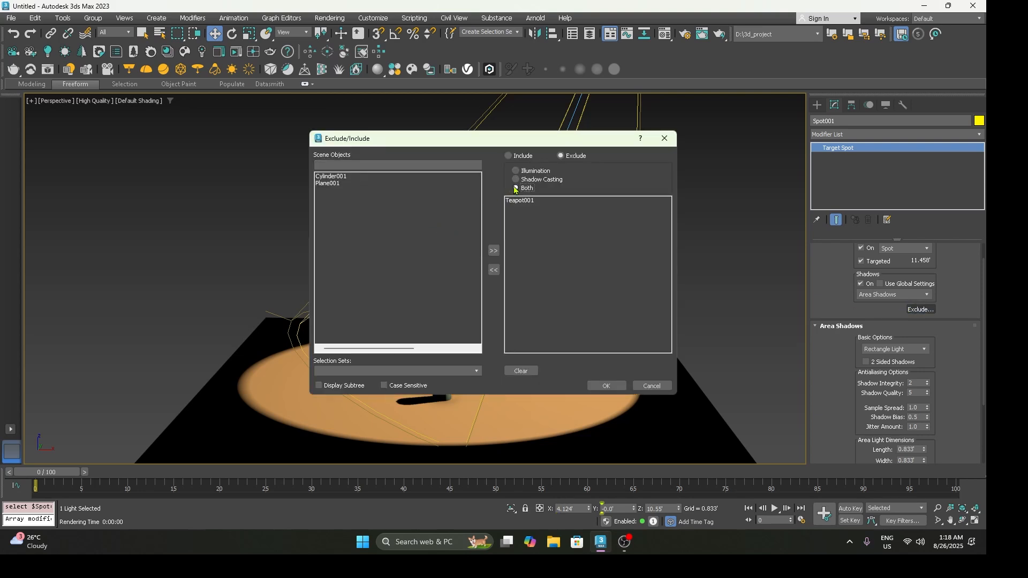
left_click(605, 385)
Step: Render the perspective view closer to the teapot and cylinder to check the exclusion, then close the render
scroll(480, 368, "up", 5)
scroll(480, 368, "down", 4)
scroll(481, 368, "up", 2)
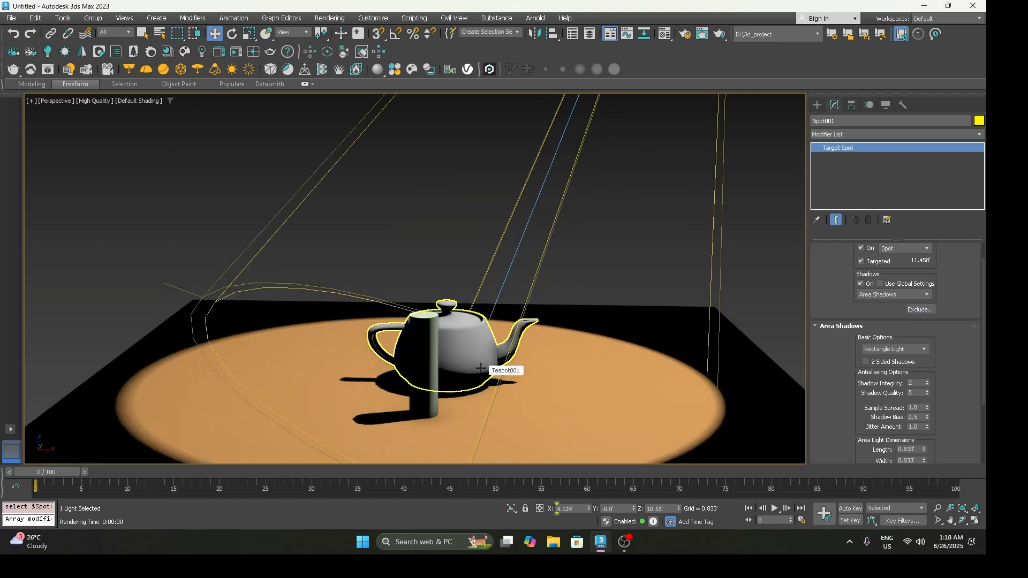
key("shift+q")
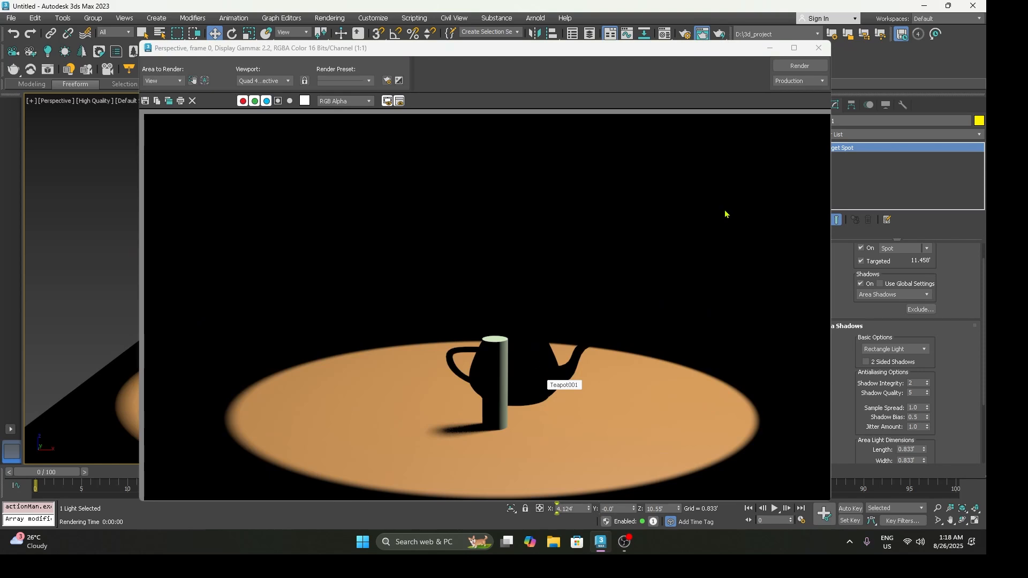
left_click(818, 47)
Step: Switch the spotlight's teapot list from Exclude to Include and check the effect in a render of the perspective view
left_click(921, 309)
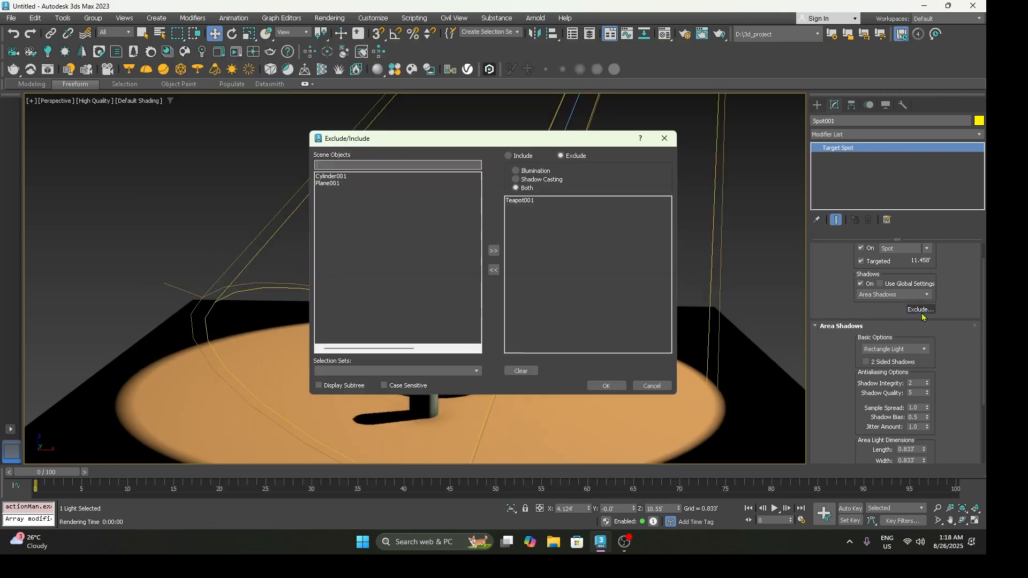
left_click(509, 155)
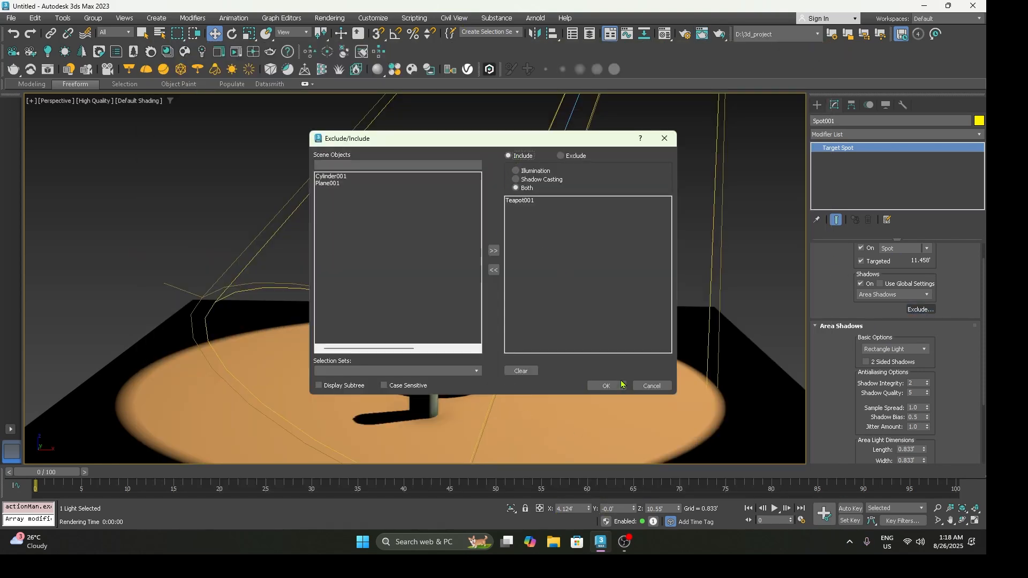
left_click(605, 386)
key("shift+q")
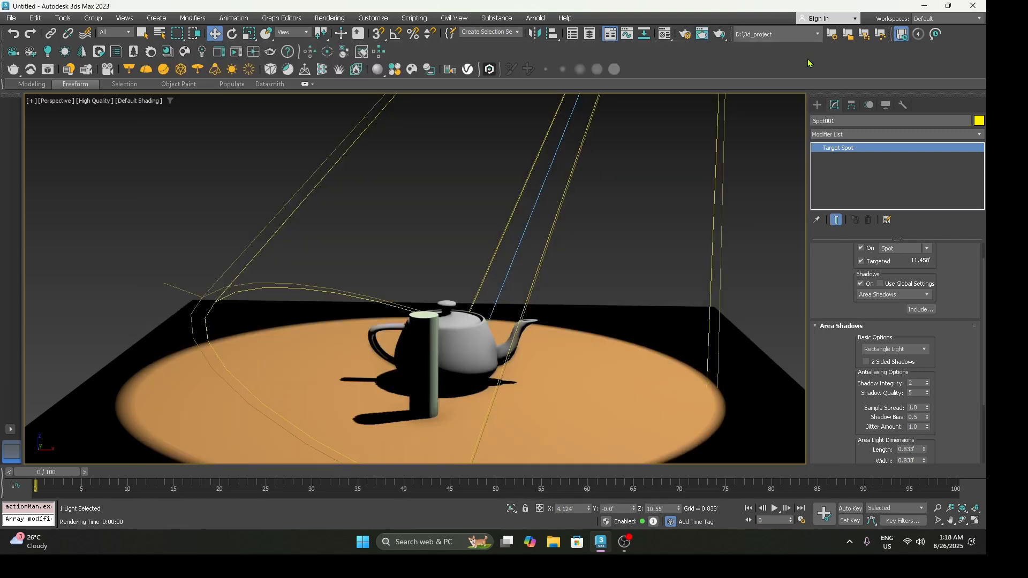
left_click(811, 49)
Step: Set the spotlight's list back to Exclude, remove the teapot from it, and inspect both objects' shadows in a new render
left_click(917, 314)
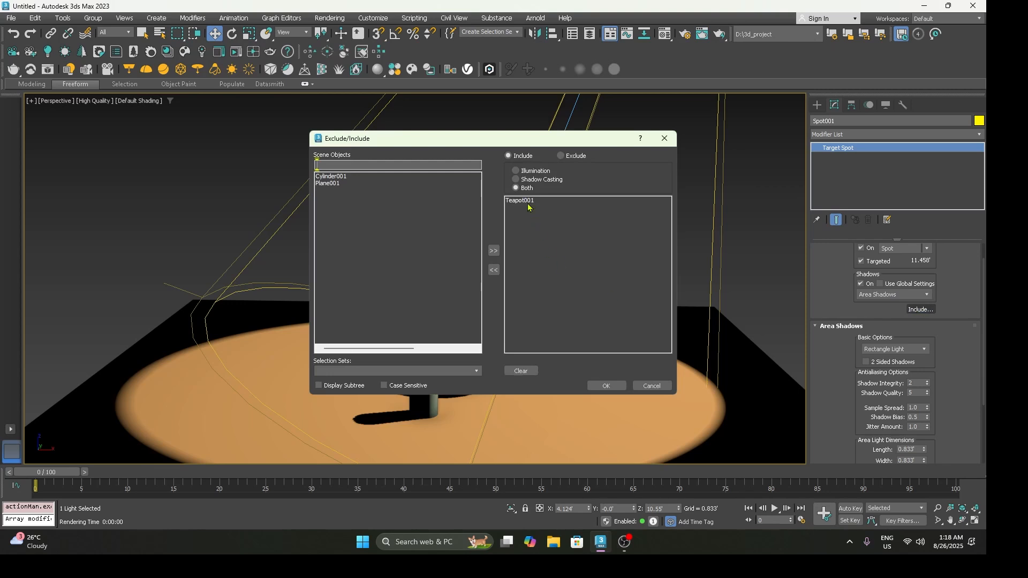
left_click(561, 156)
double_click(531, 203)
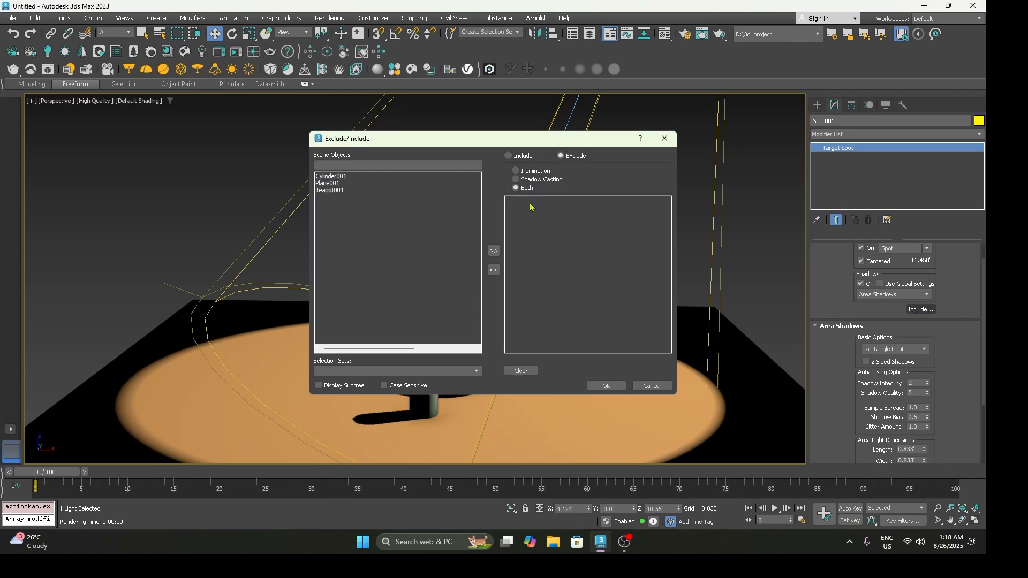
left_click(606, 385)
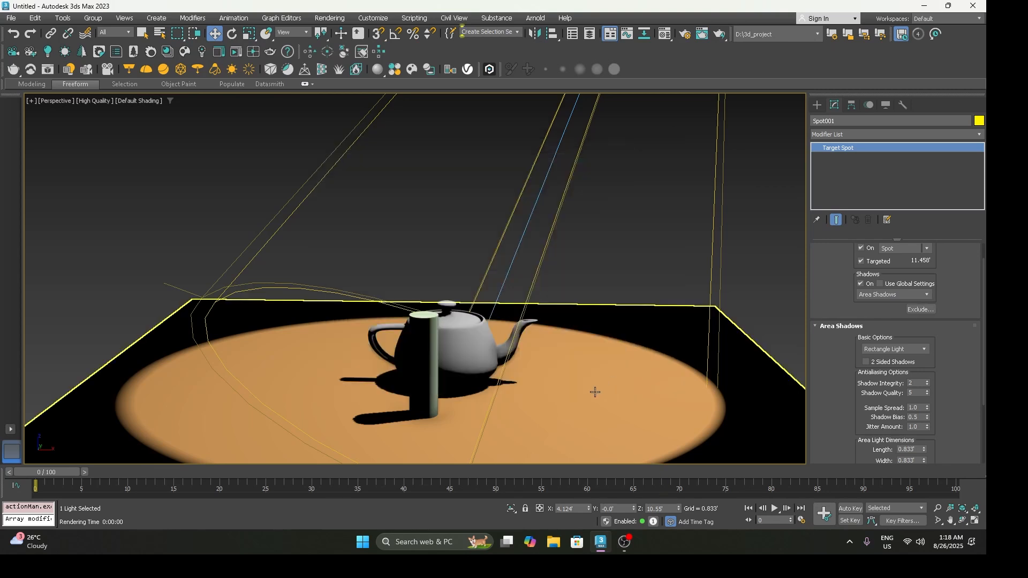
key("shift+q")
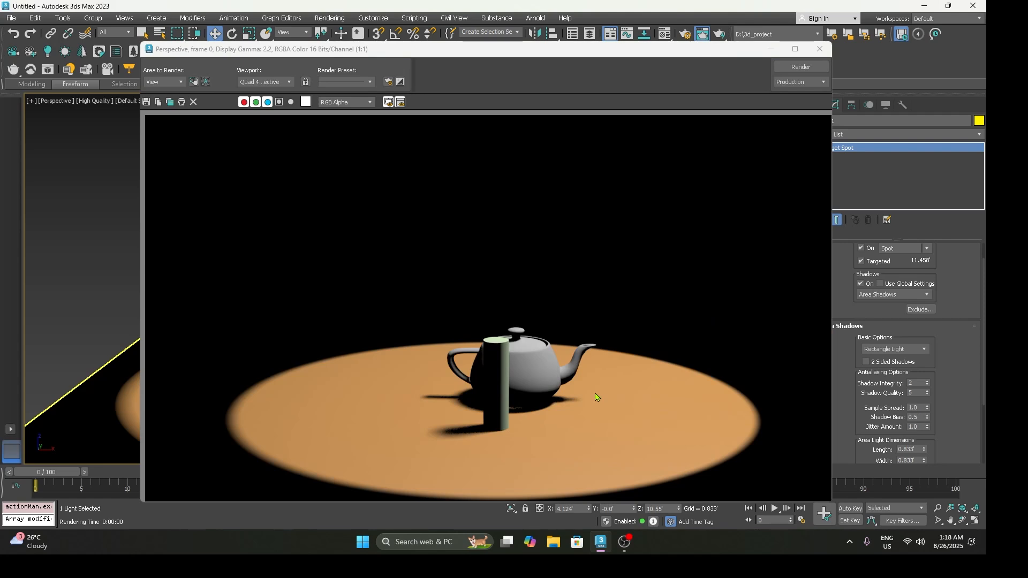
scroll(484, 425, "up", 1)
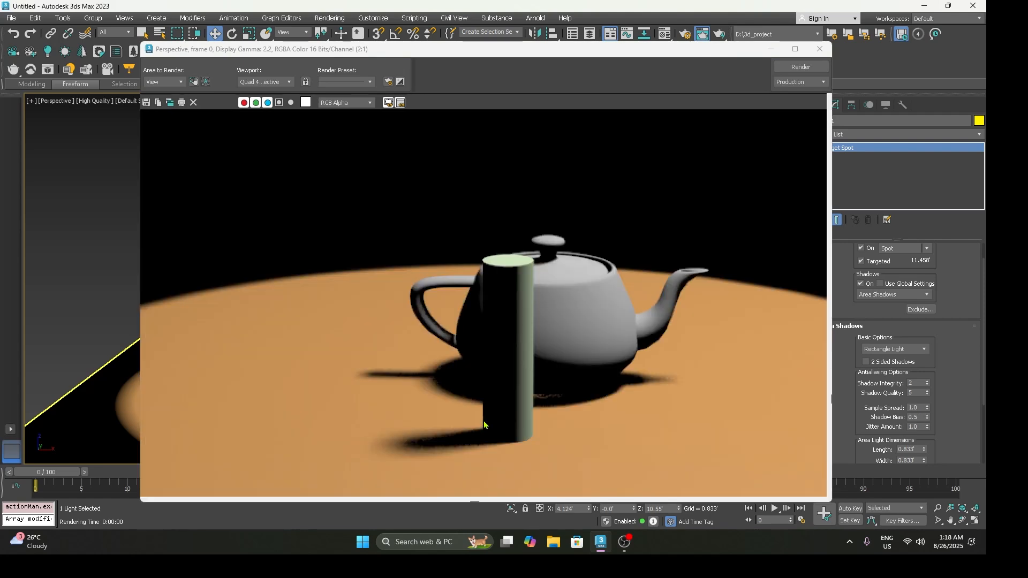
Step: Close the render and delete the cylinder standing in front of the teapot
left_click(819, 48)
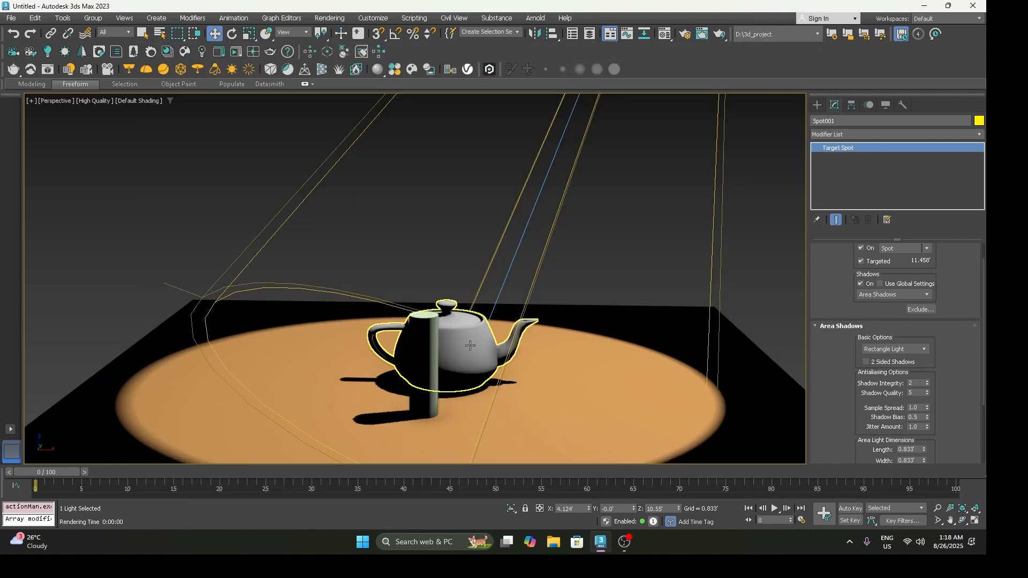
left_click(425, 341)
key("Delete")
scroll(545, 154, "down", 5)
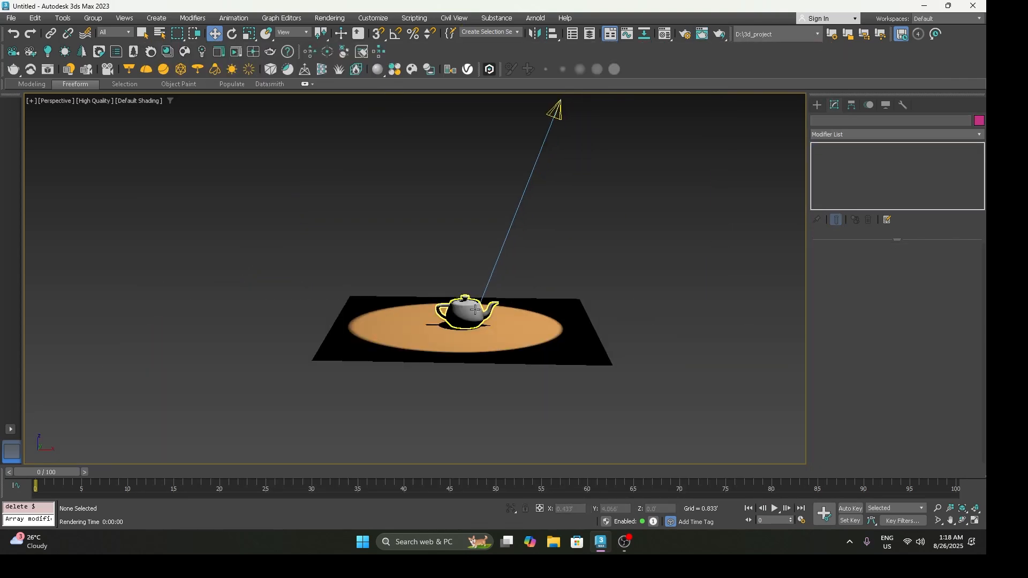
Step: Reselect the spotlight and open its Intensity/Color/Attenuation settings
left_click(525, 144)
scroll(490, 295, "up", 5)
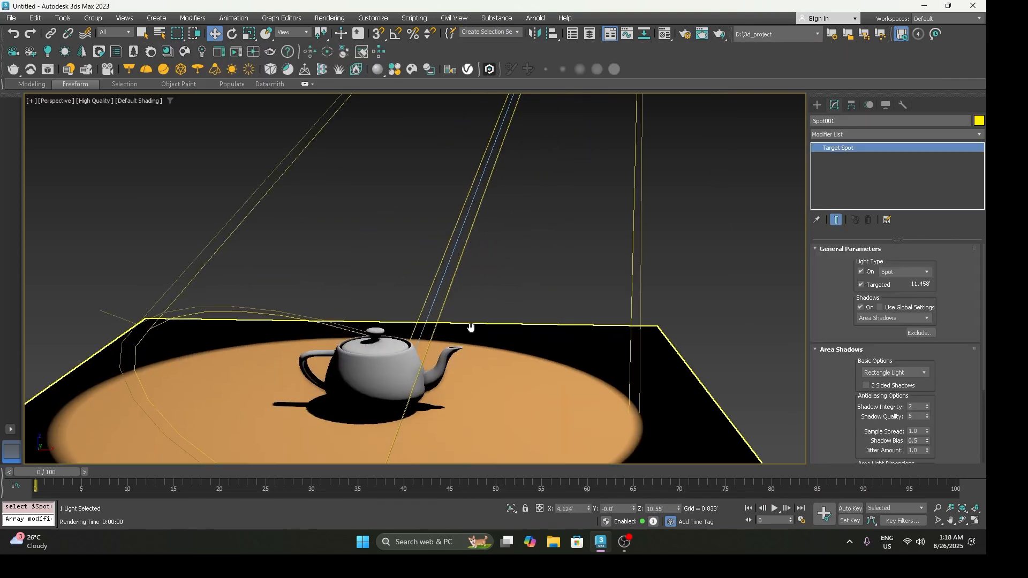
left_click_drag(833, 379, 841, 300)
left_click(838, 270)
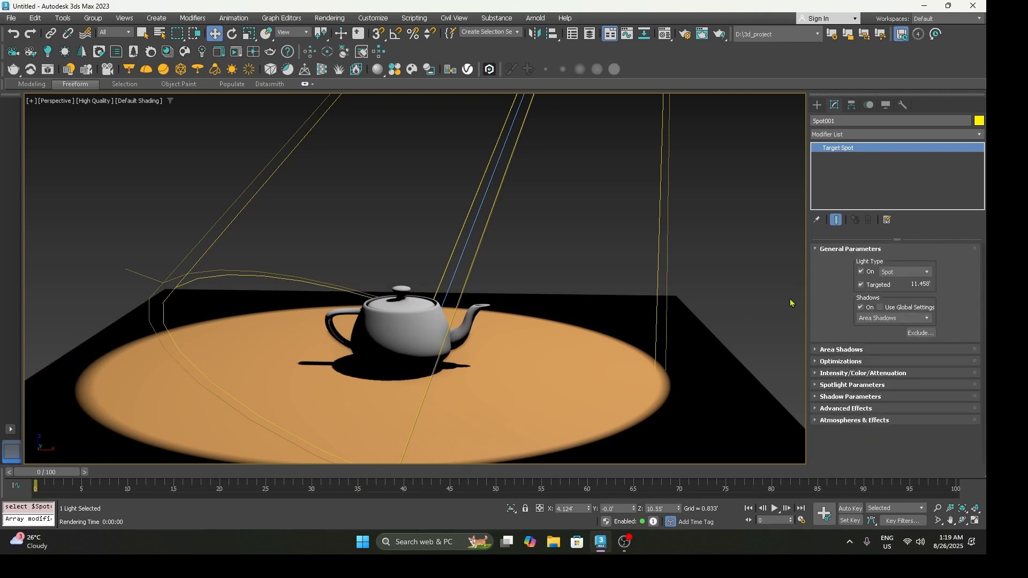
left_click(846, 373)
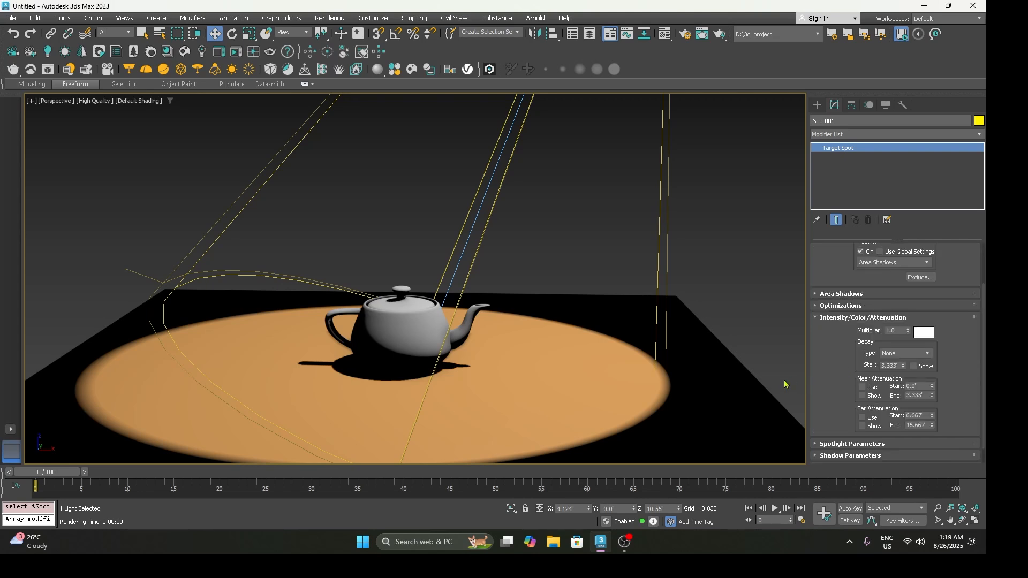
scroll(510, 316, "down", 5)
middle_click_drag(500, 327, 494, 347)
scroll(495, 347, "up", 3)
middle_click_drag(528, 233, 519, 273)
scroll(519, 275, "down", 3)
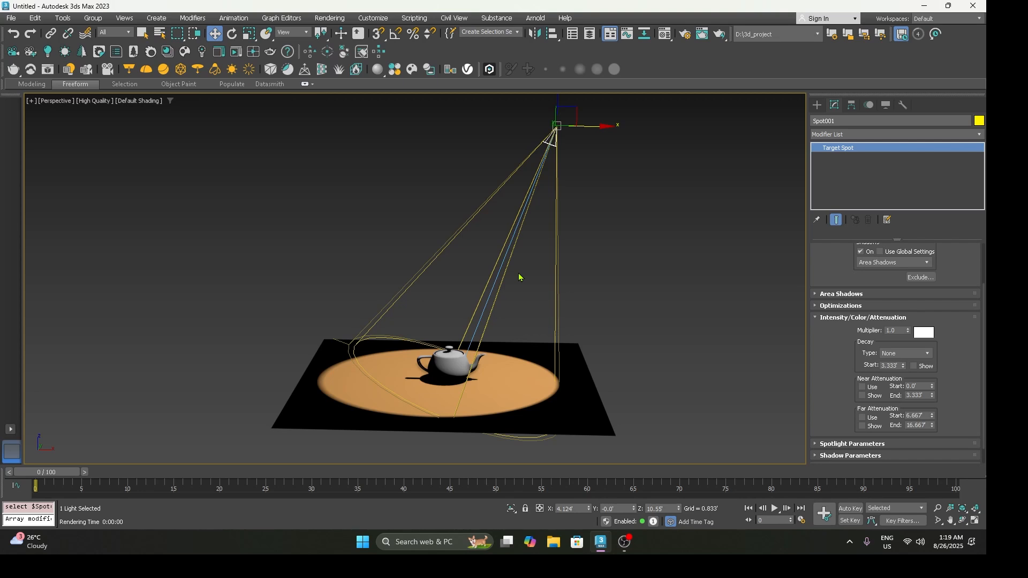
Step: Render the perspective view from farther back with the spotlight's existing intensity
double_click(891, 330)
scroll(514, 328, "up", 5)
middle_click_drag(514, 328, 518, 292)
scroll(518, 293, "down", 3)
key("shift+q")
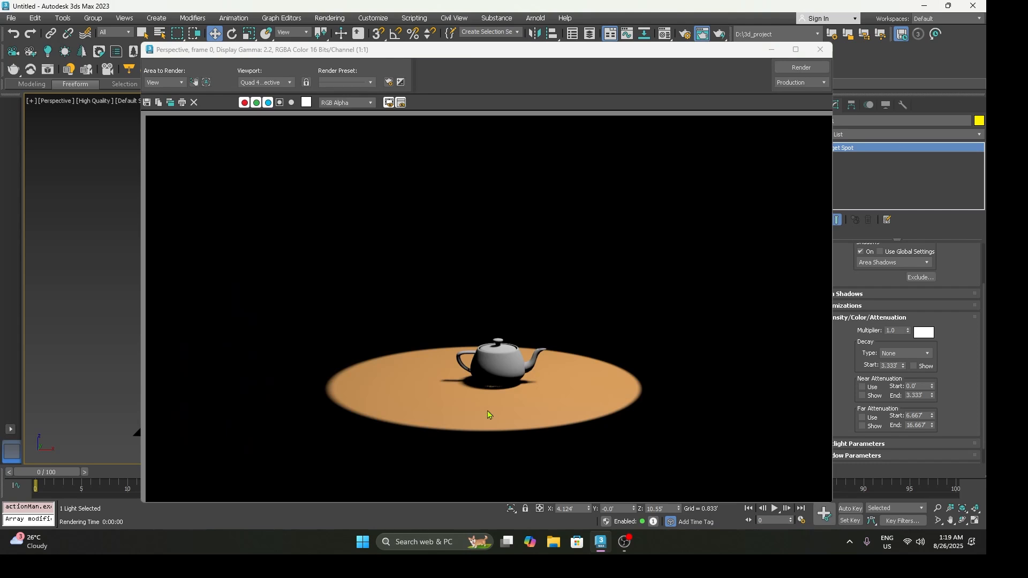
Step: Test a spotlight multiplier of 5 in a new render, close it, and restore the multiplier to 1
double_click(902, 330)
type("5")
key("Return")
left_click(802, 68)
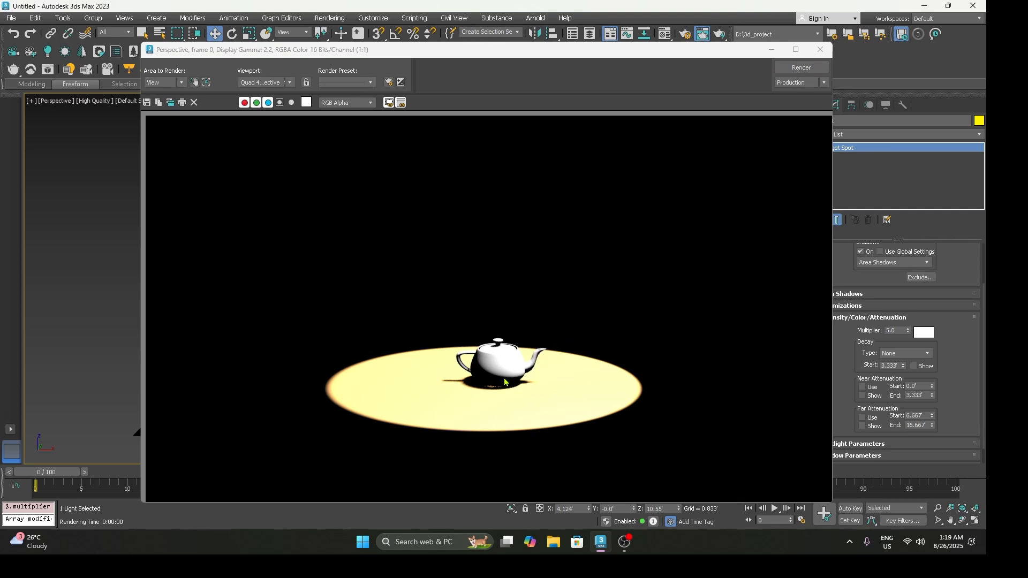
left_click(820, 50)
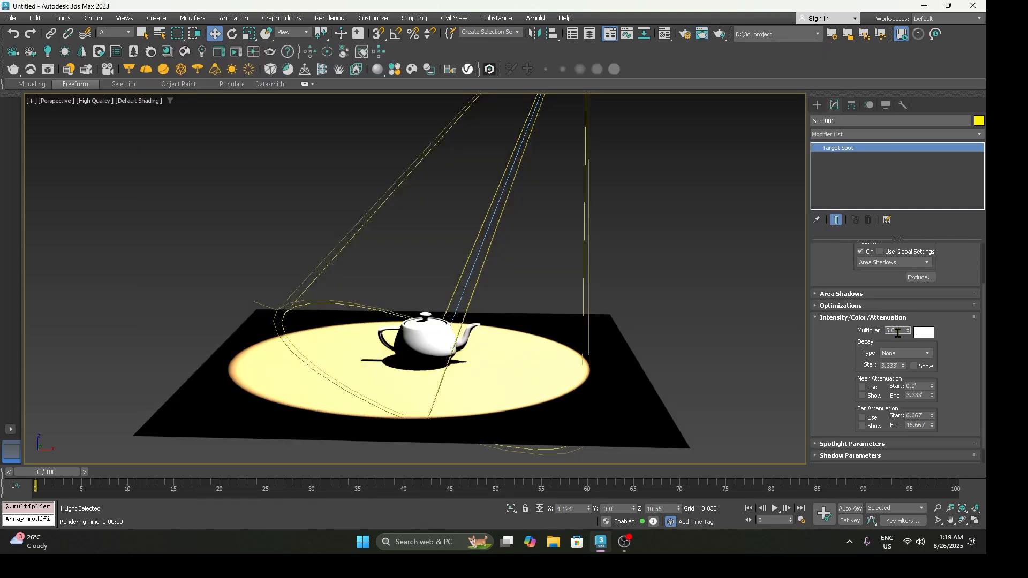
type("1")
key("Return")
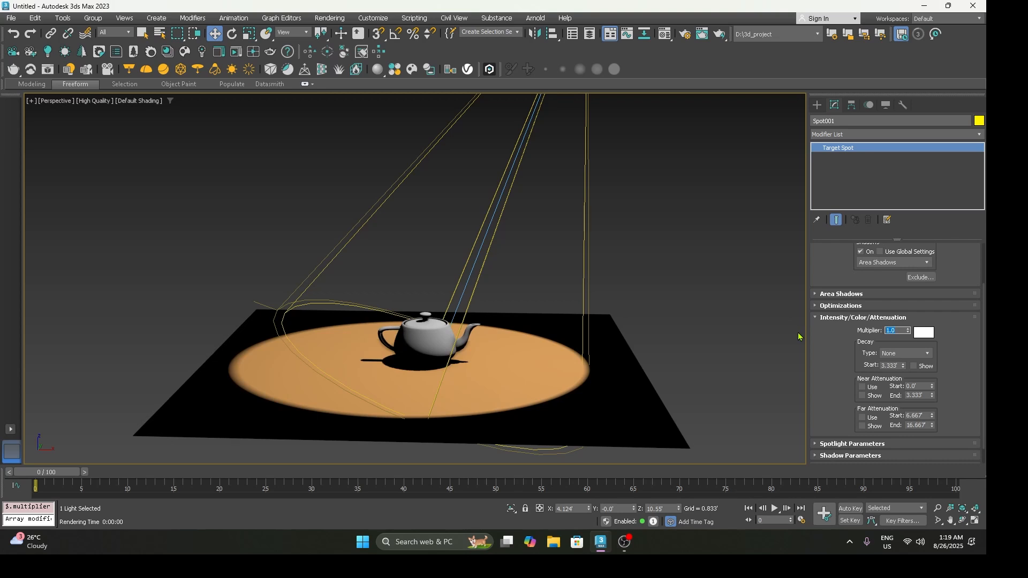
Step: Change the spotlight's light color to yellow-green (RGB 111, 248, 20), render the perspective view, and close the render
left_click(923, 333)
left_click_drag(697, 237, 690, 221)
left_click_drag(778, 267, 779, 228)
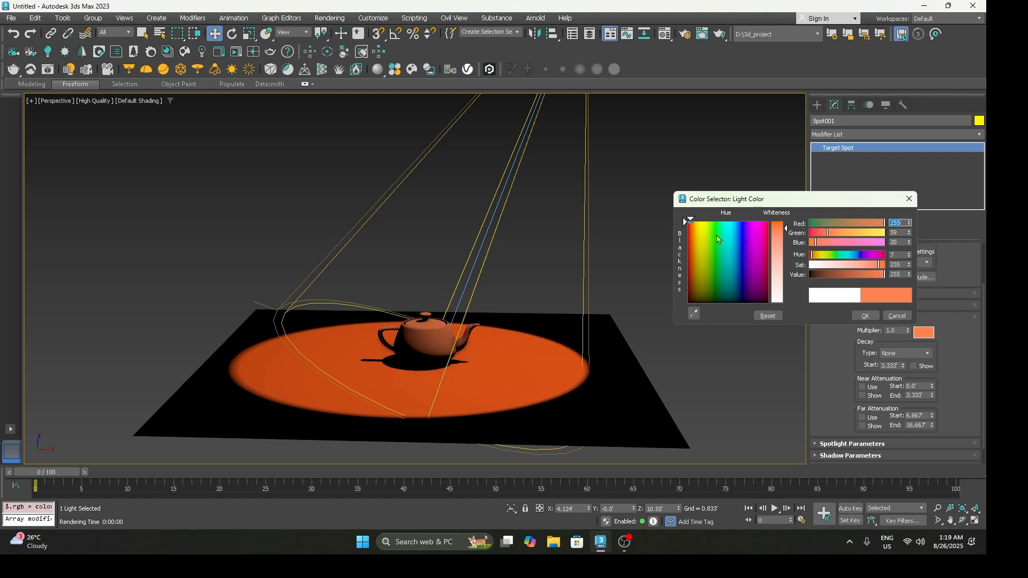
left_click_drag(719, 238, 710, 225)
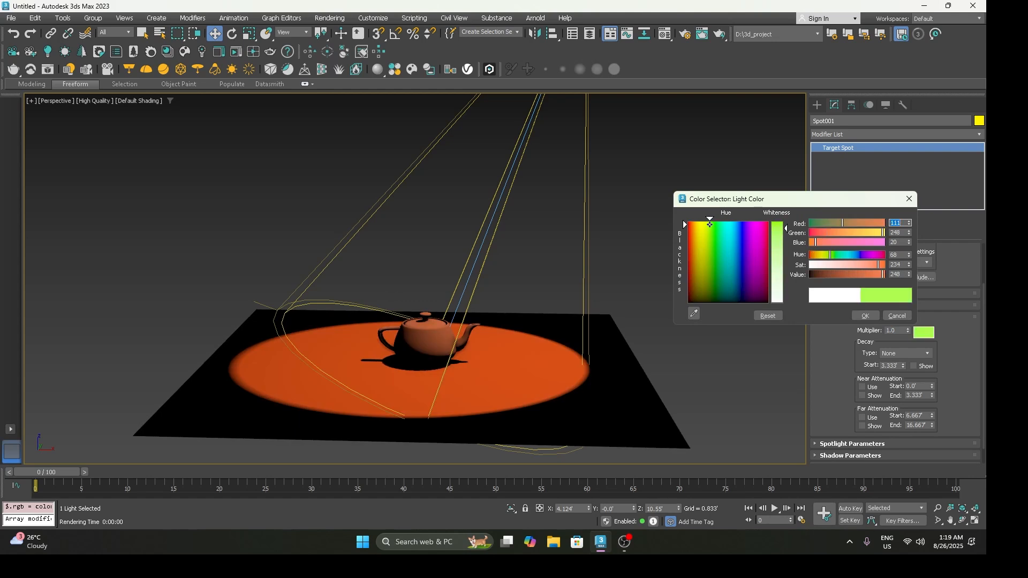
left_click(865, 316)
key("shift+q")
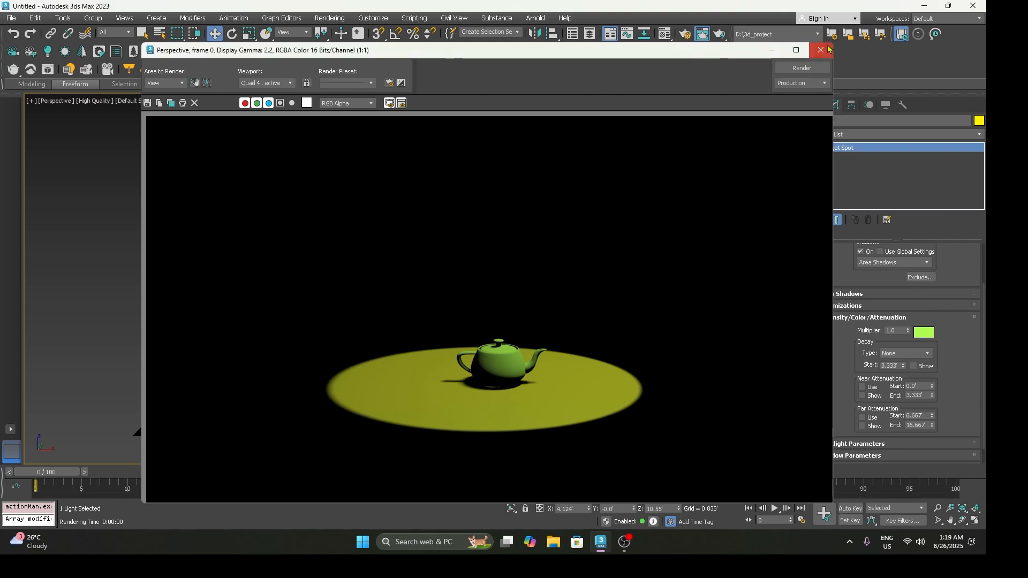
left_click(821, 50)
Step: Set the spotlight's light color back to white
left_click(925, 333)
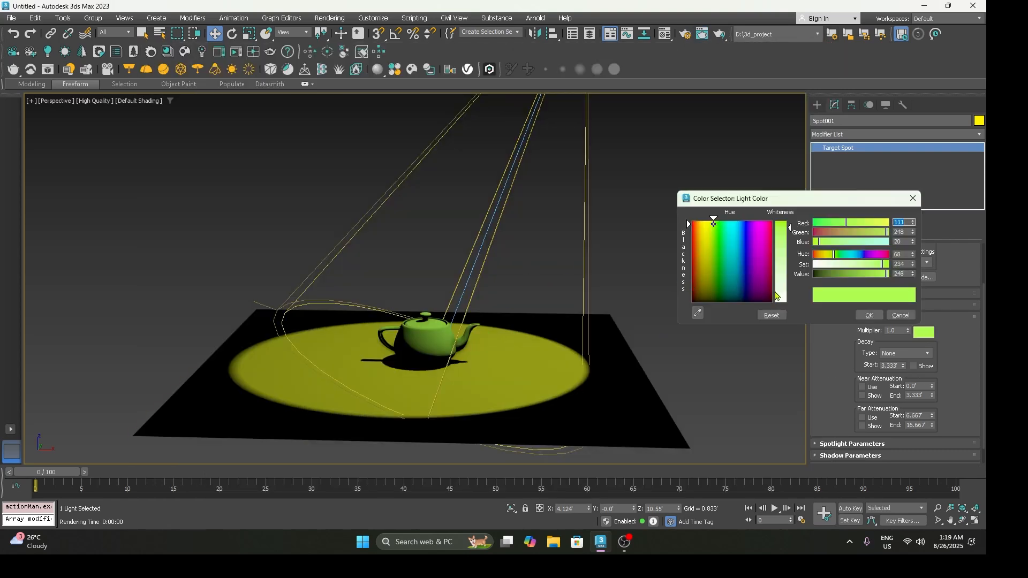
left_click(777, 297)
left_click(869, 315)
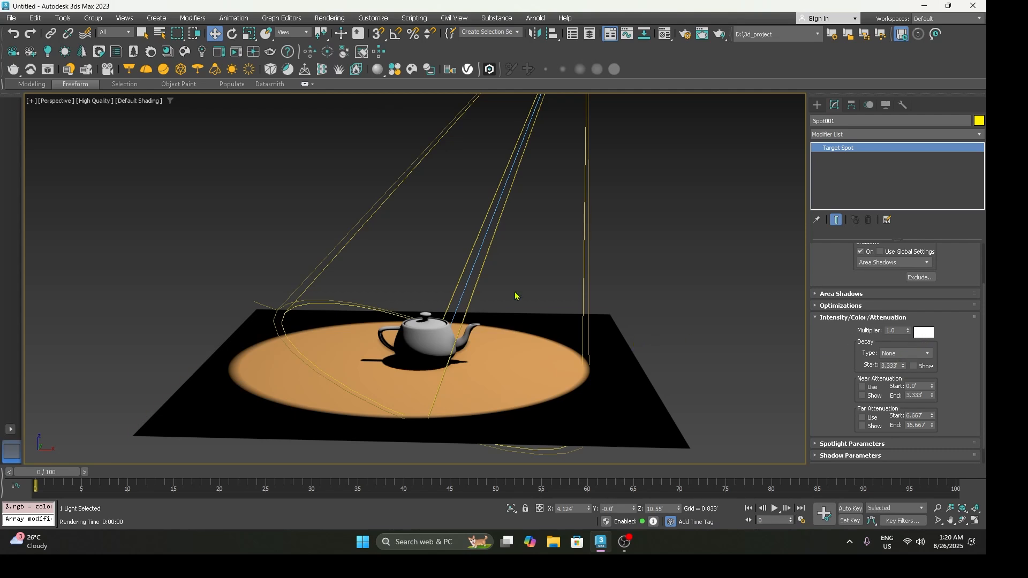
Step: Set the spotlight's decay type to Inverse, render the perspective view, and close the render
scroll(516, 296, "down", 3)
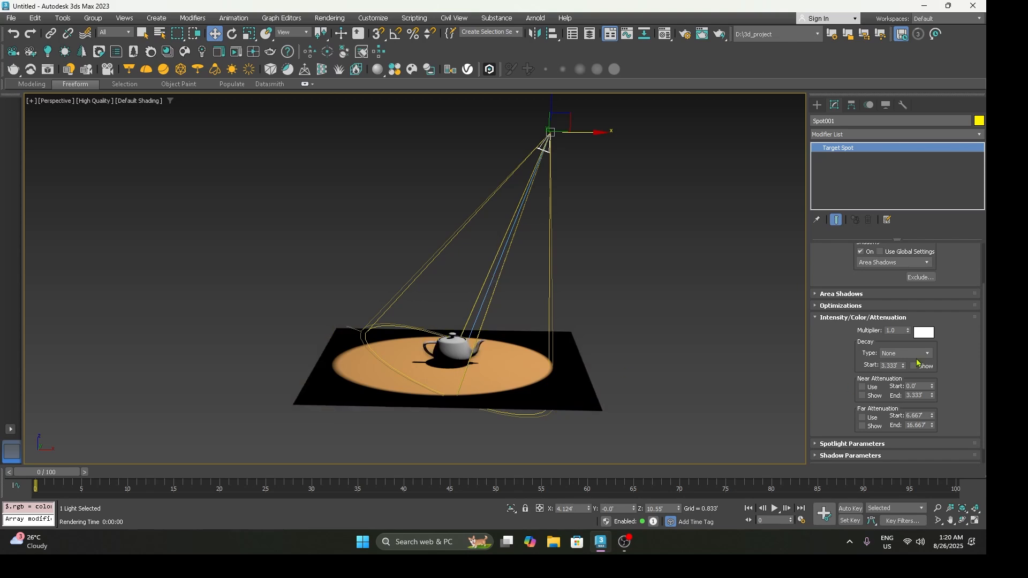
left_click(920, 354)
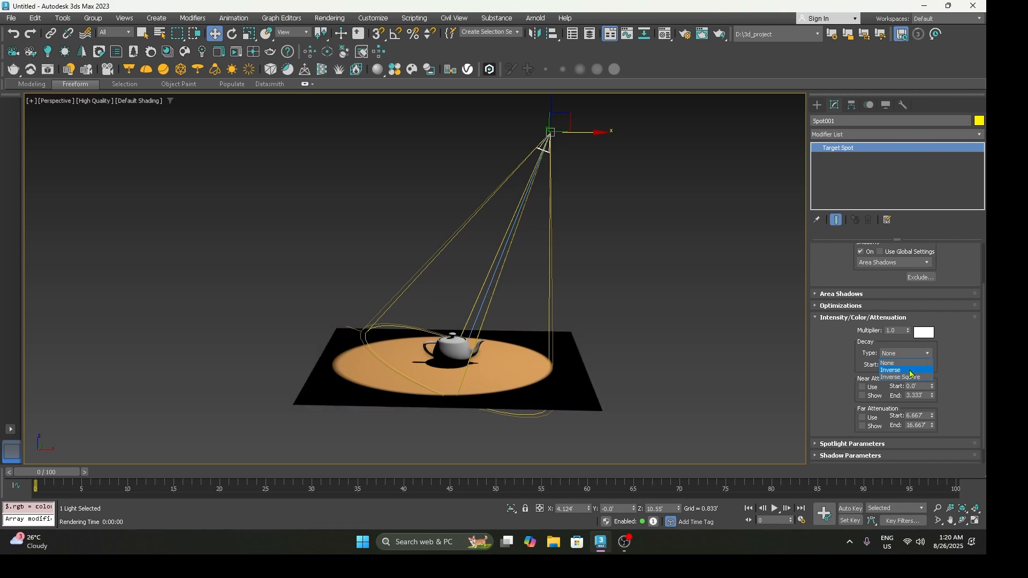
left_click(911, 371)
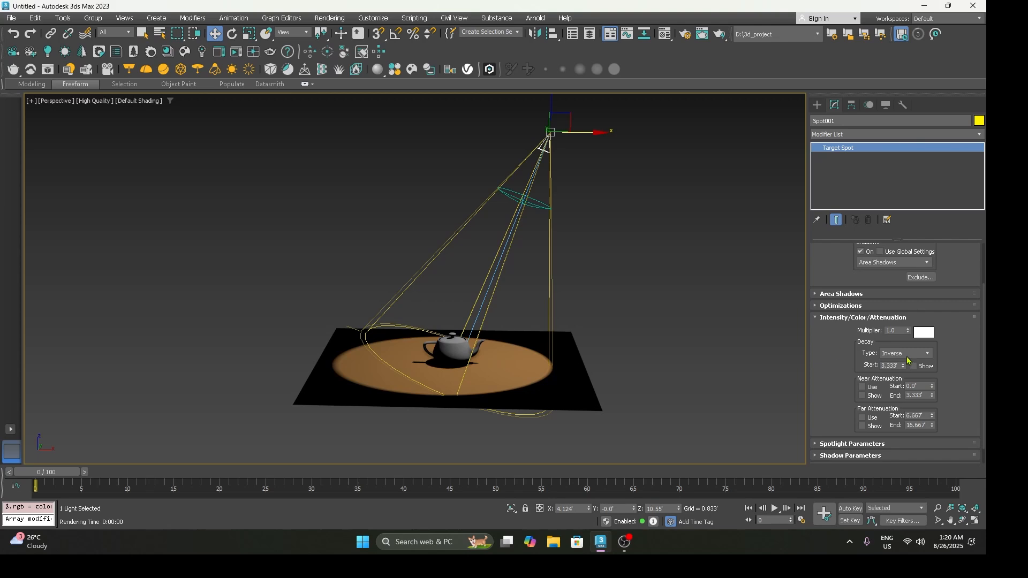
key("shift+q")
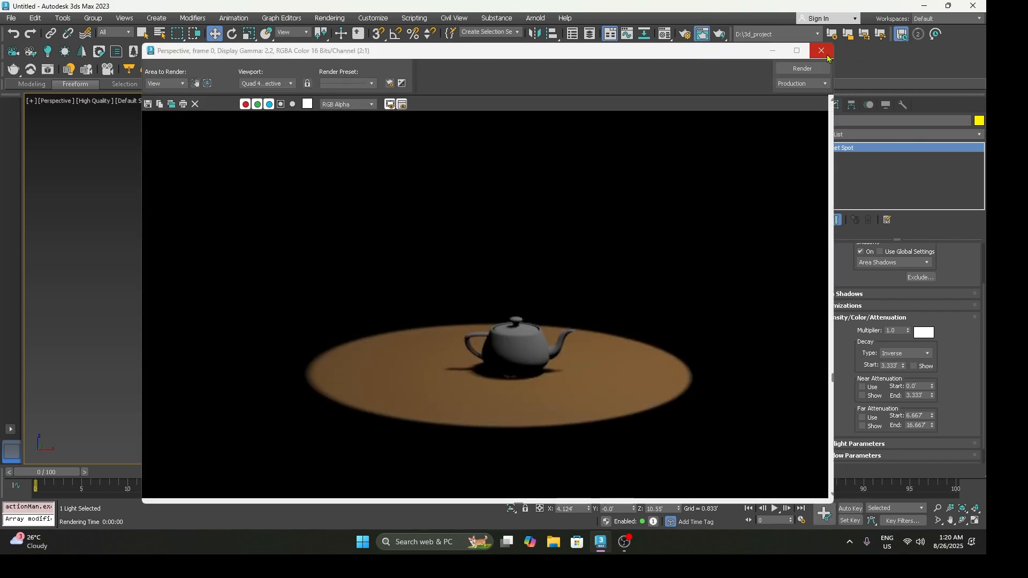
left_click(821, 50)
Step: Move the spotlight closer to the teapot, to about X 5.035' and Z 6.638', and check the brightness in a render
left_click_drag(570, 118, 591, 199)
key("shift+q")
key("shift+q")
key("shift+q")
key("shift+q")
key("shift+q")
key("shift+q")
key("shift+q")
key("shift+q")
key("shift+q")
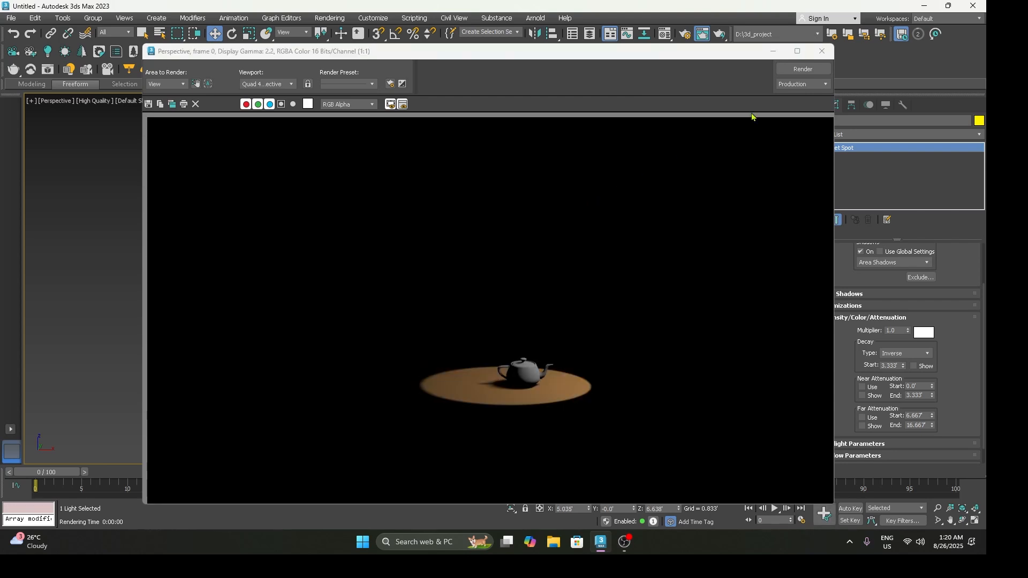
left_click(822, 52)
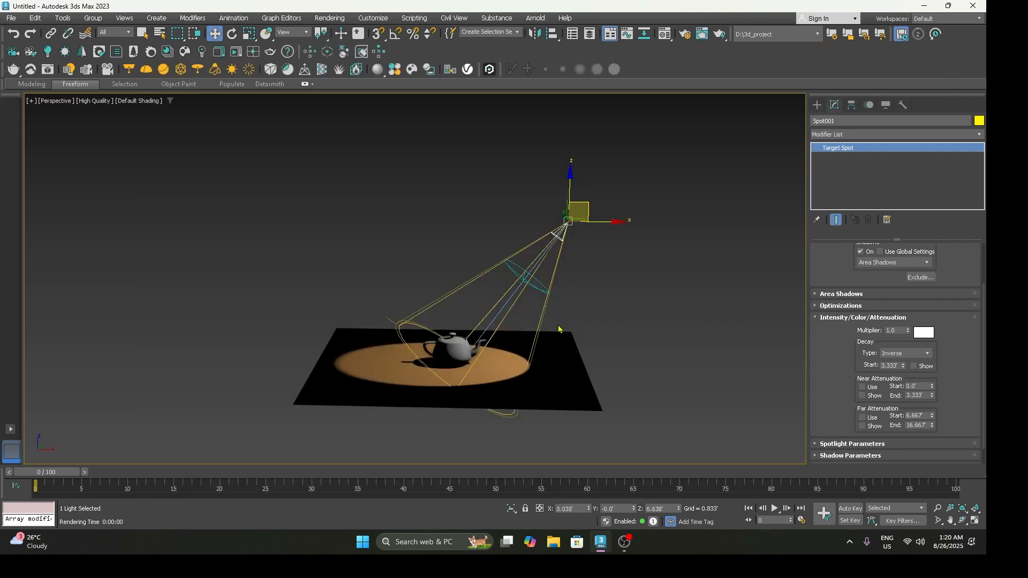
Step: Turn on safe frames in the perspective view, frame the teapot closely, and render it
key("shift+f")
scroll(555, 326, "up", 5)
middle_click_drag(533, 338, 611, 332)
scroll(612, 332, "up", 1)
scroll(612, 343, "up", 1)
middle_click_drag(607, 367, 686, 374)
scroll(636, 370, "up", 2)
key("shift+q")
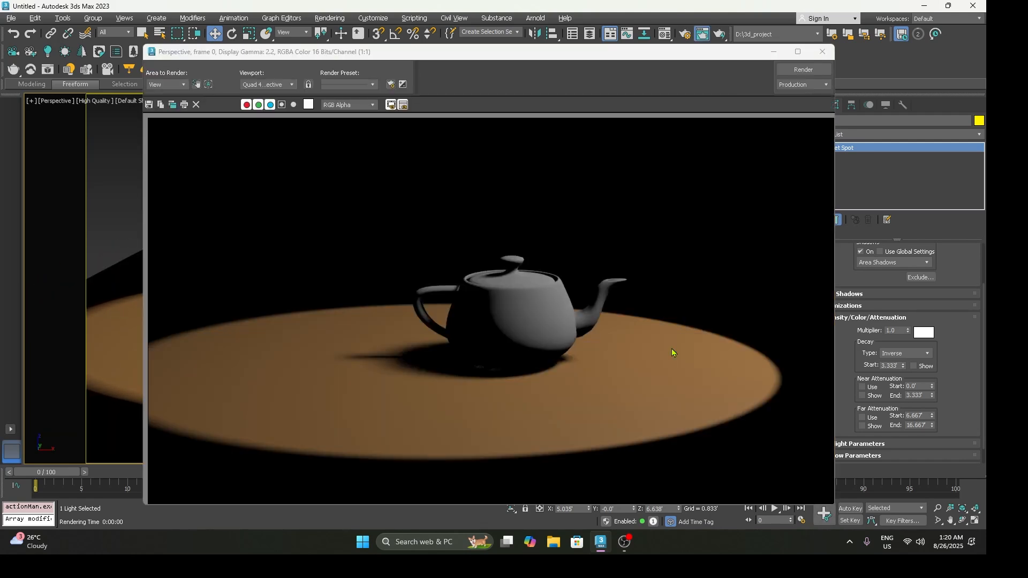
Step: Set the spotlight's decay type to Inverse Square, re-render the view, and close the render
left_click(903, 353)
left_click(904, 377)
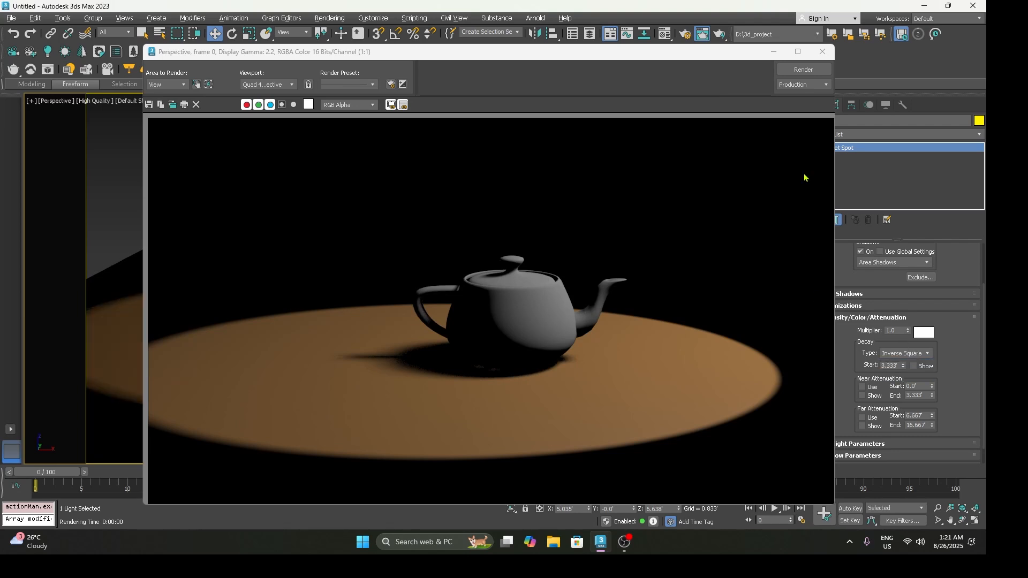
left_click(804, 69)
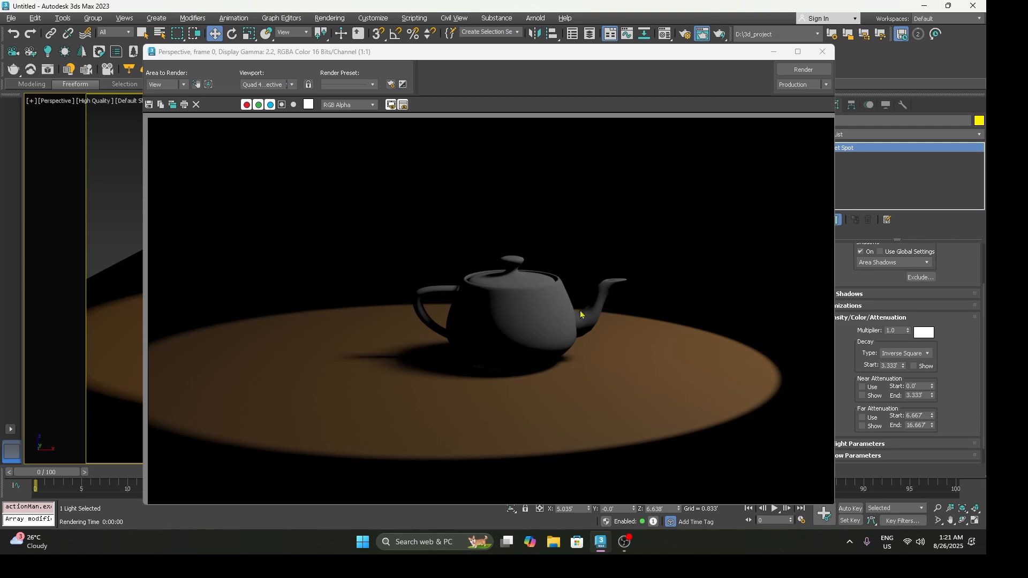
left_click(823, 52)
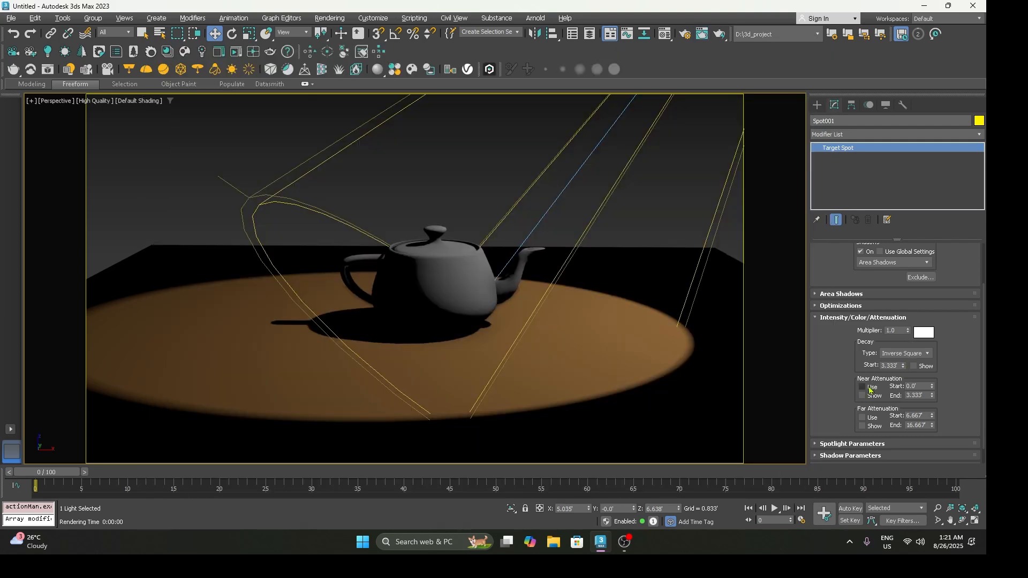
Step: Enable Use and Show for both the near and far attenuation of the spotlight, and view their ranges along the cone
left_click(870, 388)
left_click(871, 396)
left_click(870, 417)
left_click(872, 427)
scroll(586, 342, "down", 5)
middle_click_drag(586, 342, 571, 346)
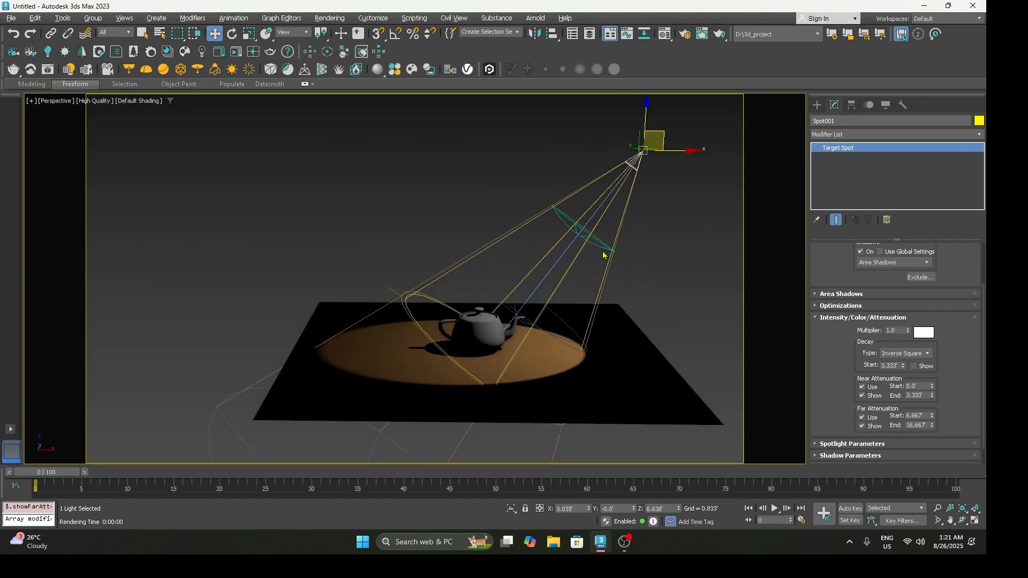
middle_click_drag(602, 242, 564, 269, "alt")
middle_click_drag(511, 310, 457, 365)
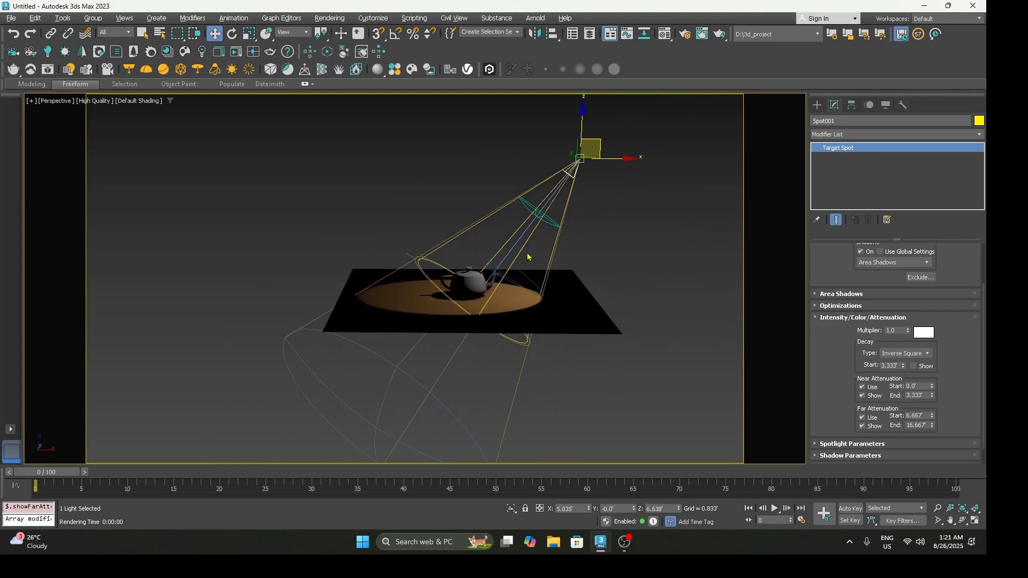
Step: Adjust the spotlight's near attenuation start to about 1.784' and its far attenuation end to about 10.167'
left_click(932, 384)
left_click_drag(932, 385, 938, 295)
left_click_drag(944, 194, 949, 270)
left_click_drag(932, 427, 929, 448)
Step: Render the perspective view close to the teapot to check the attenuation falloff, then close the render
scroll(592, 351, "up", 8)
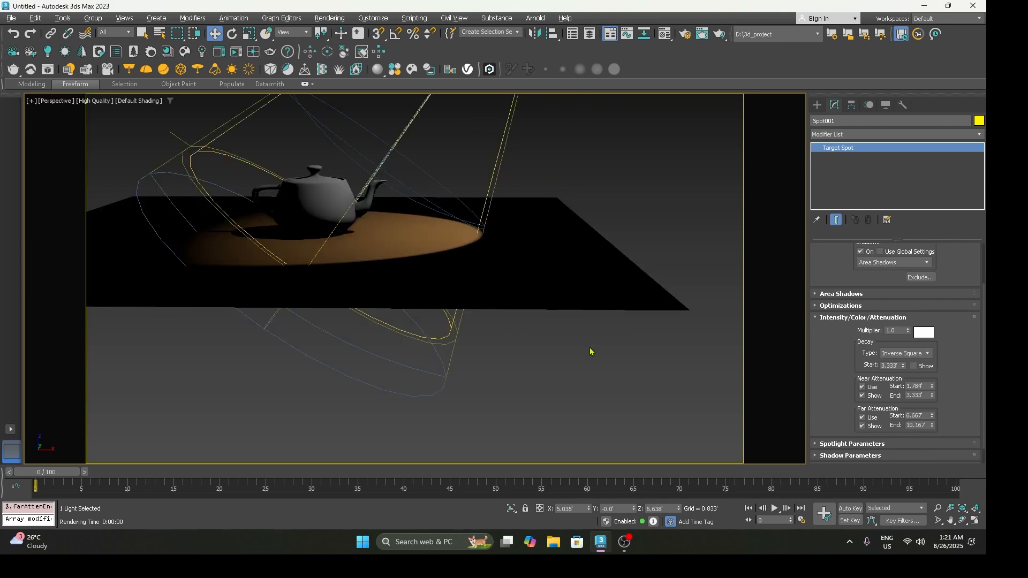
mouse_move(464, 357)
middle_mouse_down()
mouse_move(567, 392)
mouse_move(477, 360)
middle_mouse_up()
key("shift+q")
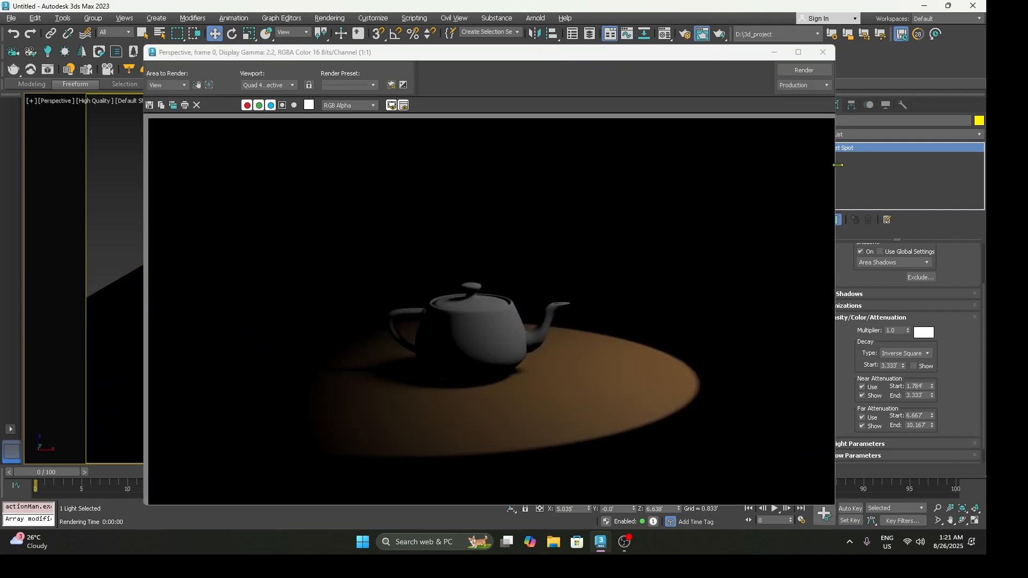
left_click(822, 53)
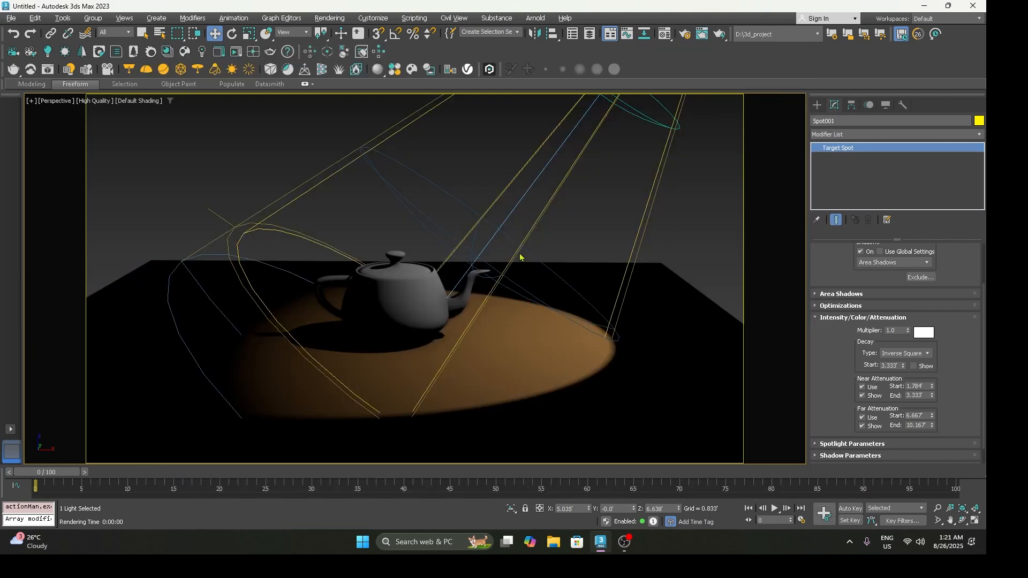
Step: Add a new Volume Light effect to the spotlight, render the perspective view to preview it, and close the render
scroll(519, 255, "down", 3)
middle_click_drag(520, 256, 521, 314)
scroll(833, 374, "down", 1)
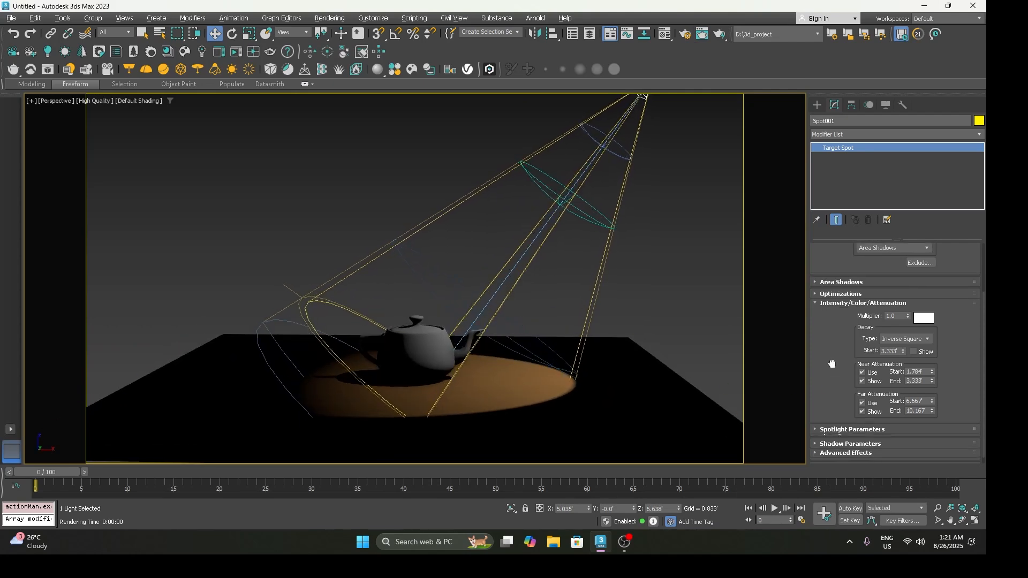
left_click(831, 298)
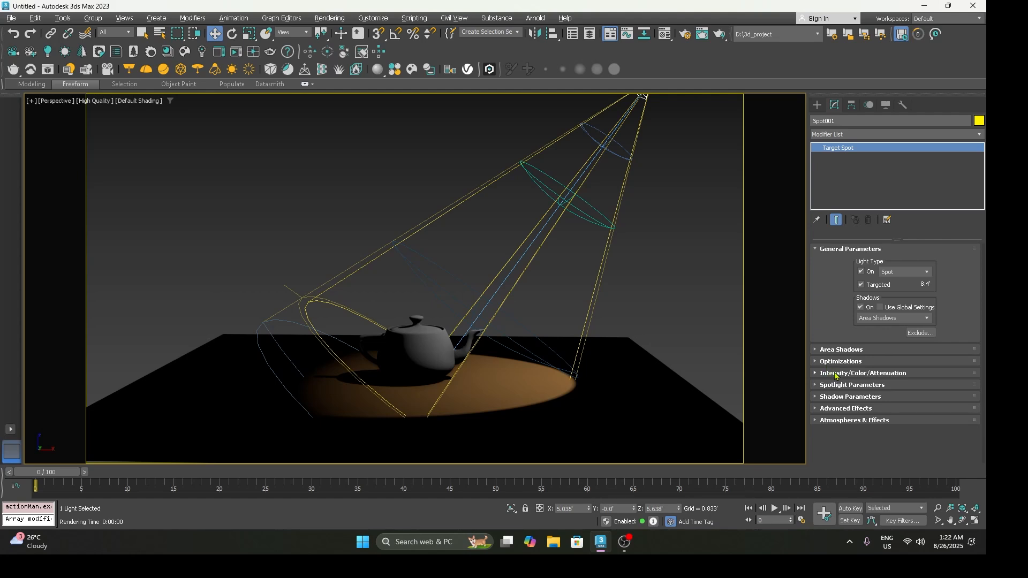
left_click(874, 420)
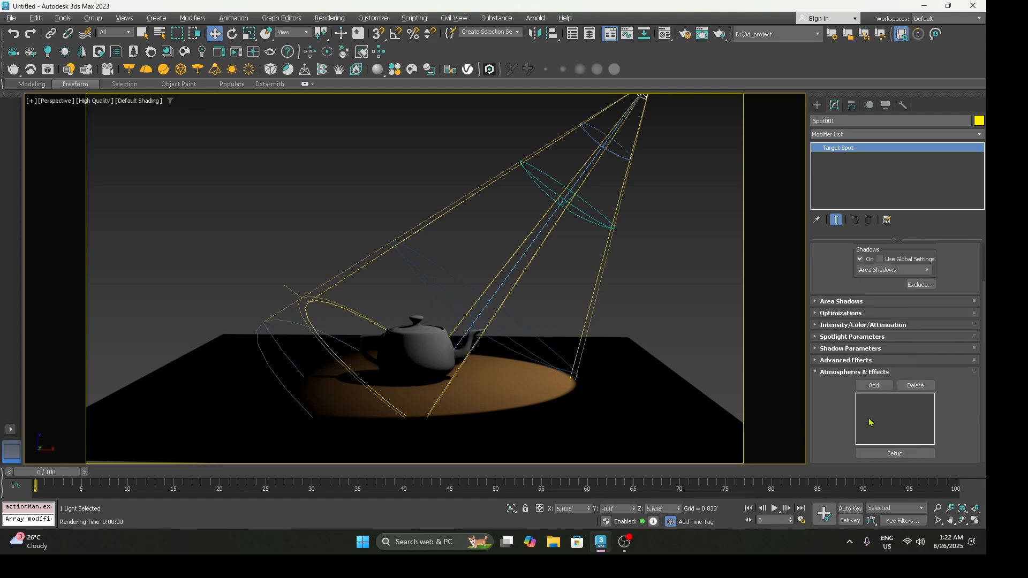
left_click(874, 386)
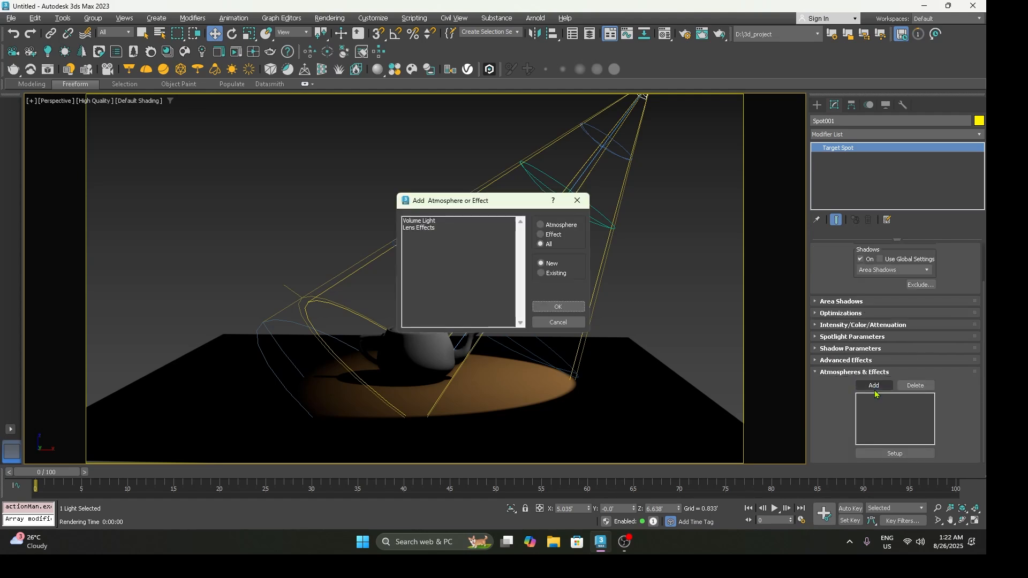
left_click(429, 223)
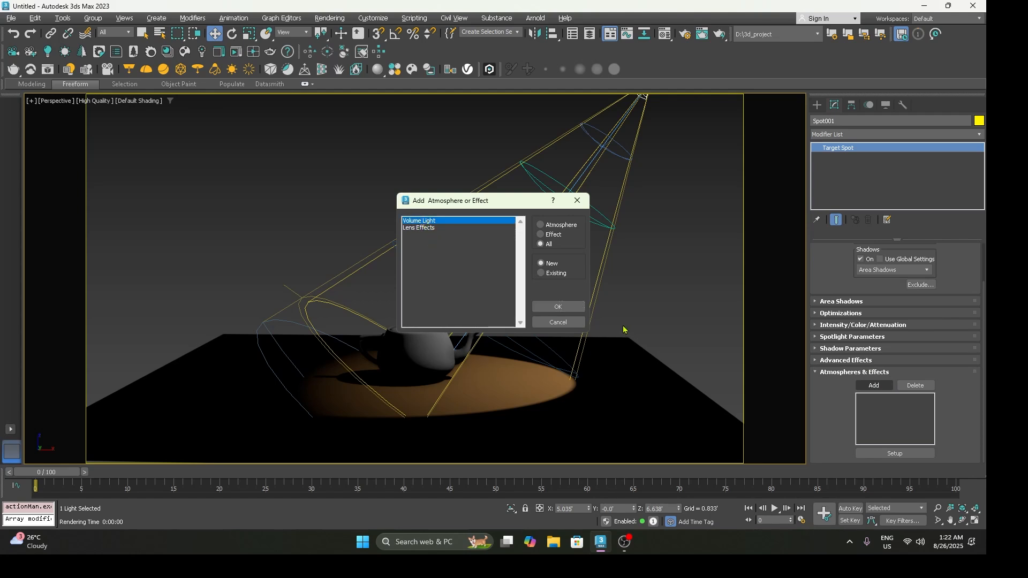
left_click(560, 307)
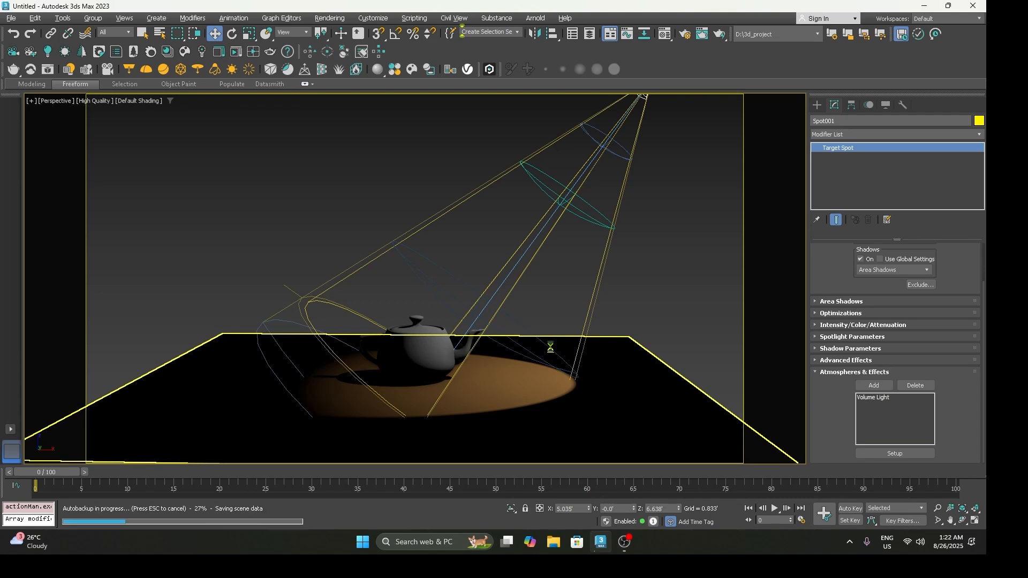
key("shift+q")
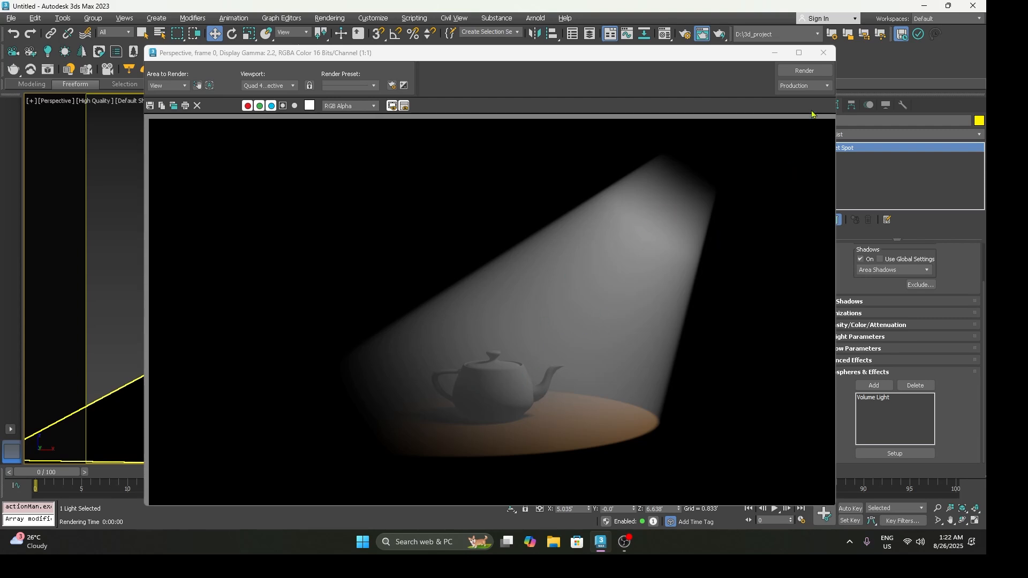
left_click(823, 53)
Step: Raise the teapot into the middle of the light cone, to about X 2.2' and Z 2.33', and render the view
left_click(446, 345)
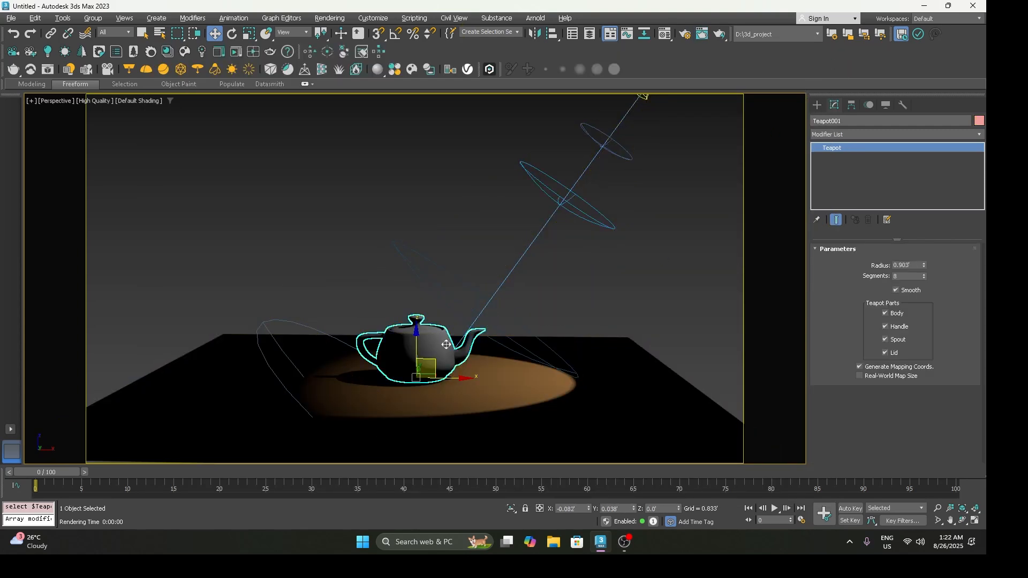
left_click_drag(446, 344, 557, 278)
key("shift+q")
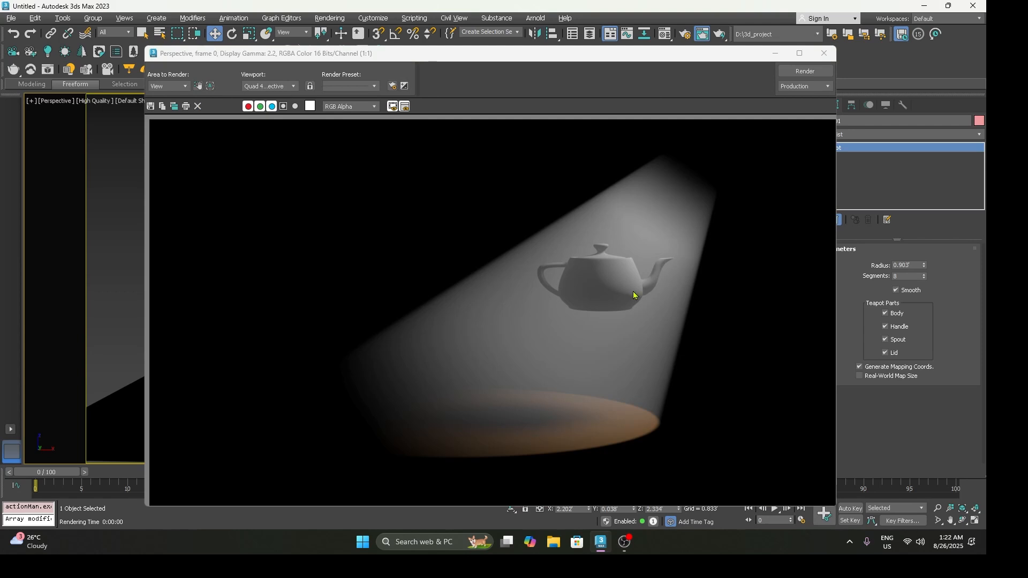
left_click(824, 54)
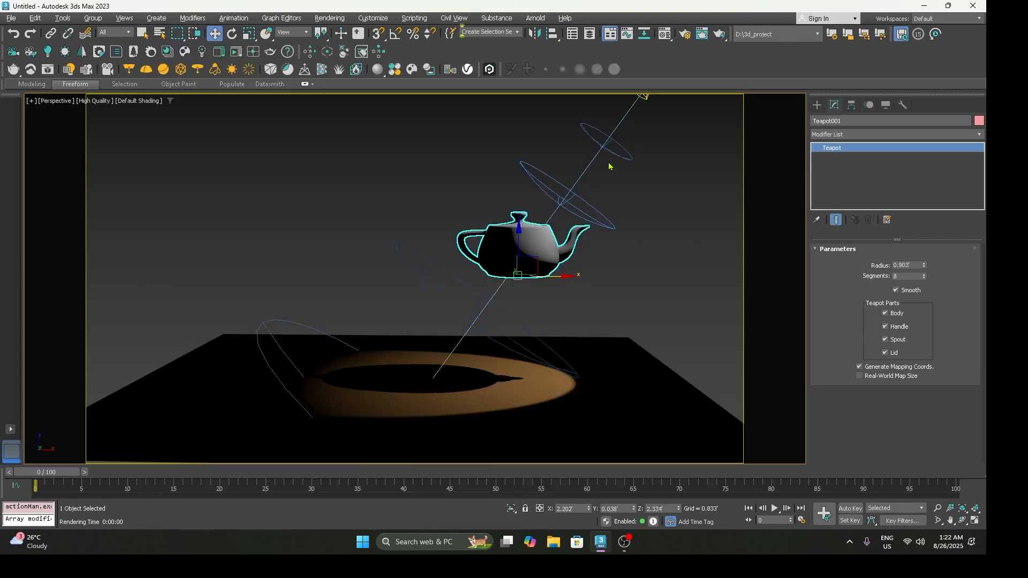
Step: Change the spotlight's shadow type to Shadow Map, re-render the perspective view, and close the render
left_click(633, 151)
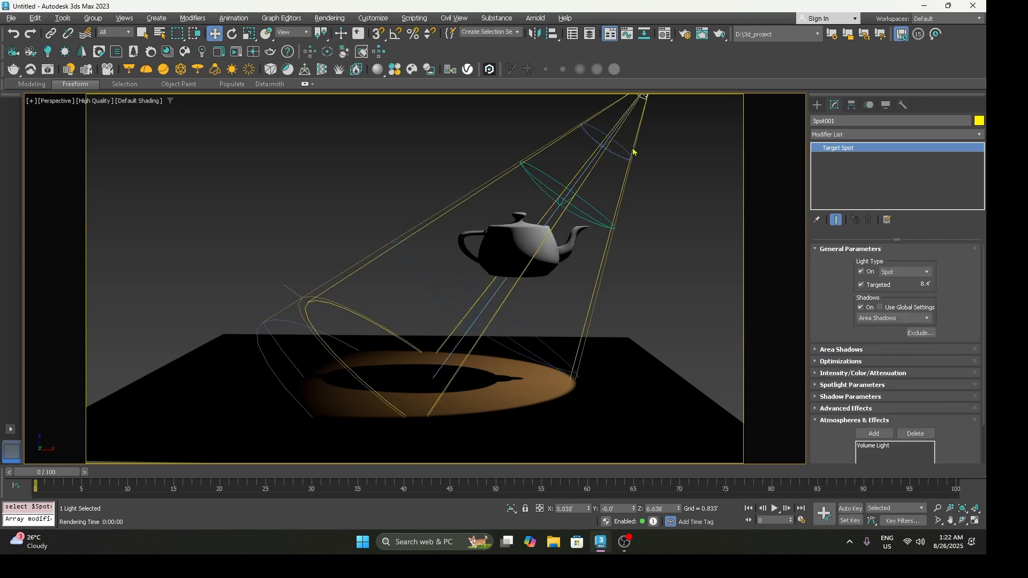
left_click(875, 319)
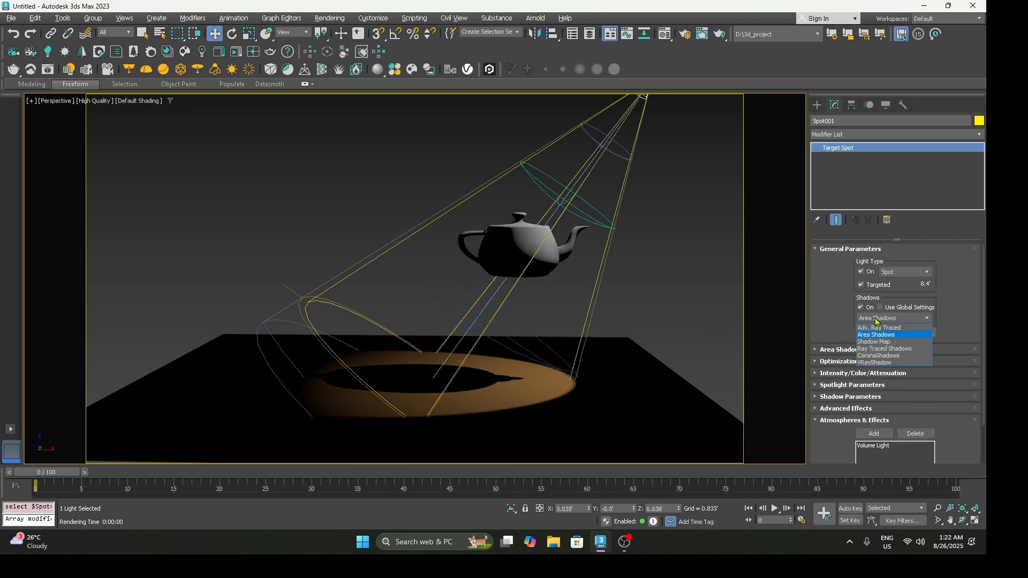
left_click(873, 342)
left_click(703, 290)
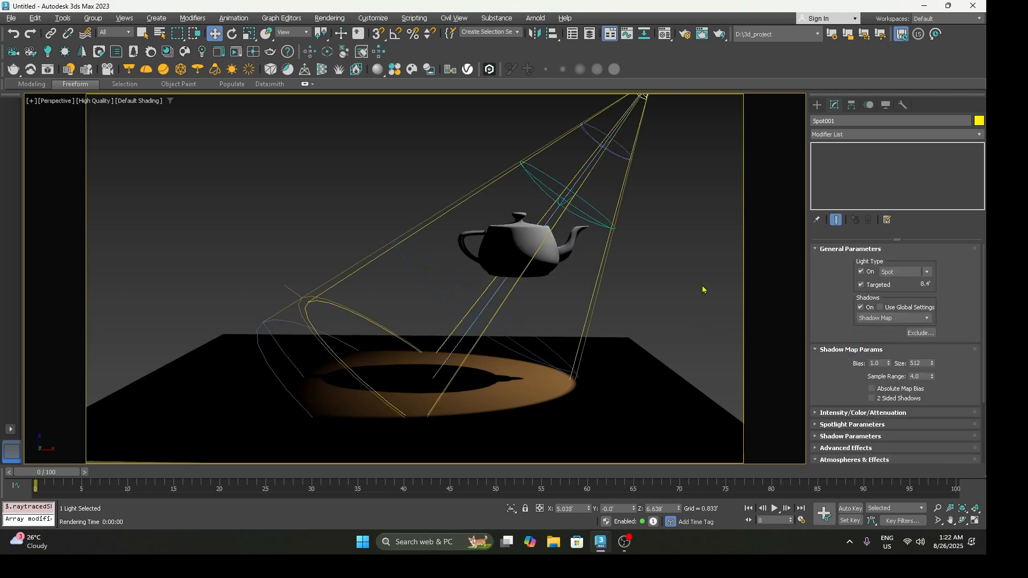
key("shift+q")
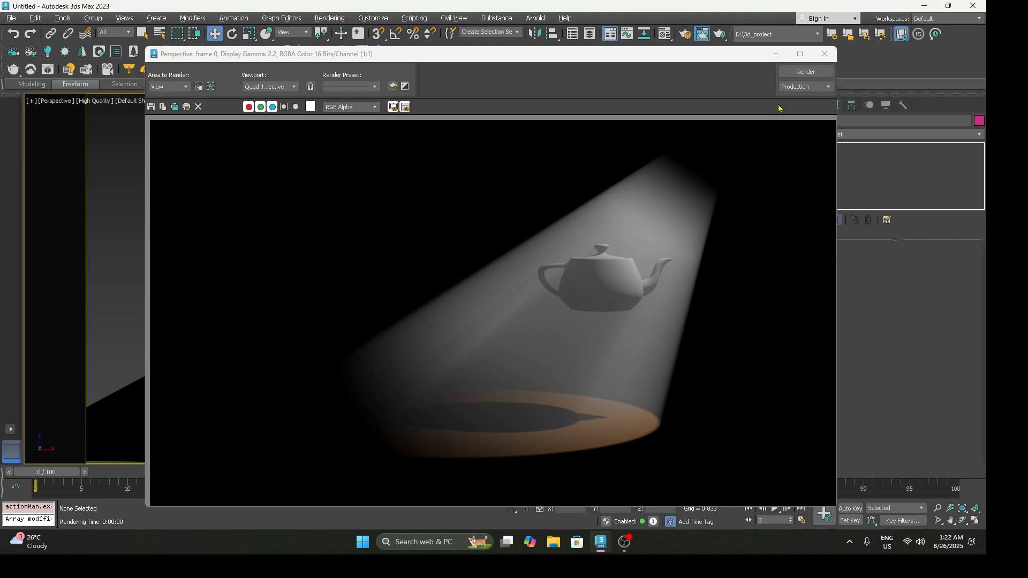
left_click(822, 54)
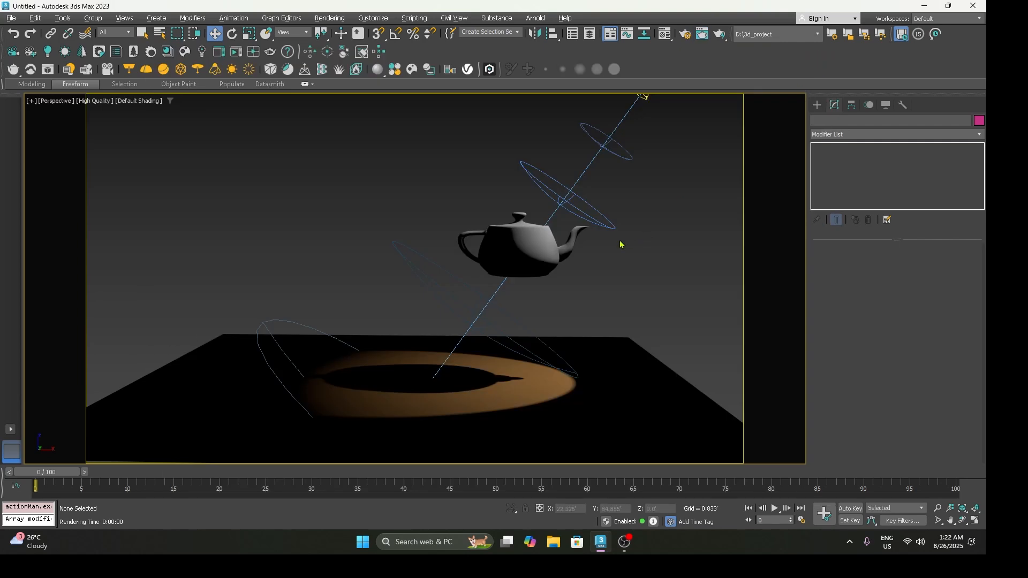
Step: Set the Volume Light's fog color to light blue in its effect setup and render the view to check it
left_click(630, 134)
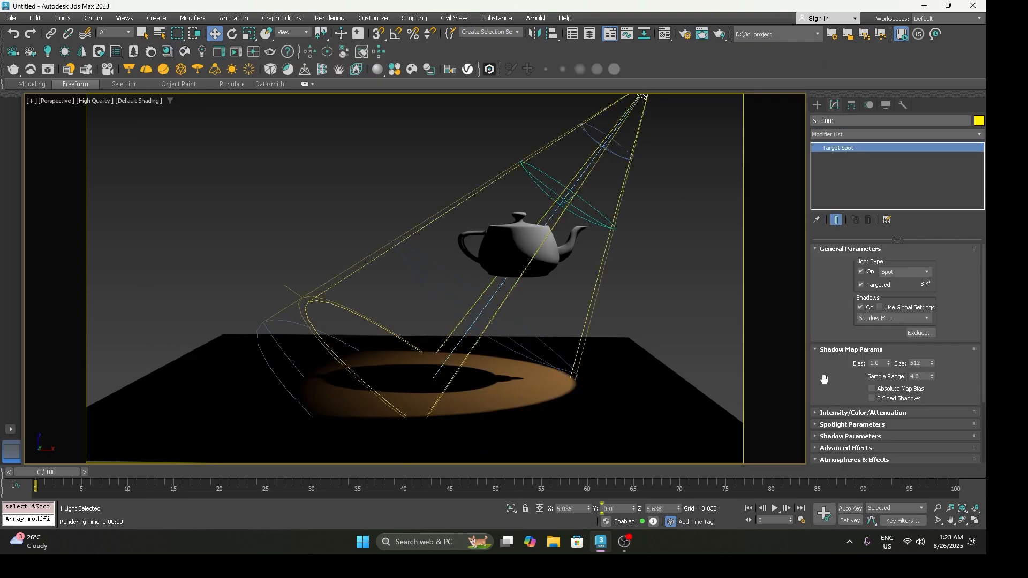
left_click(833, 249)
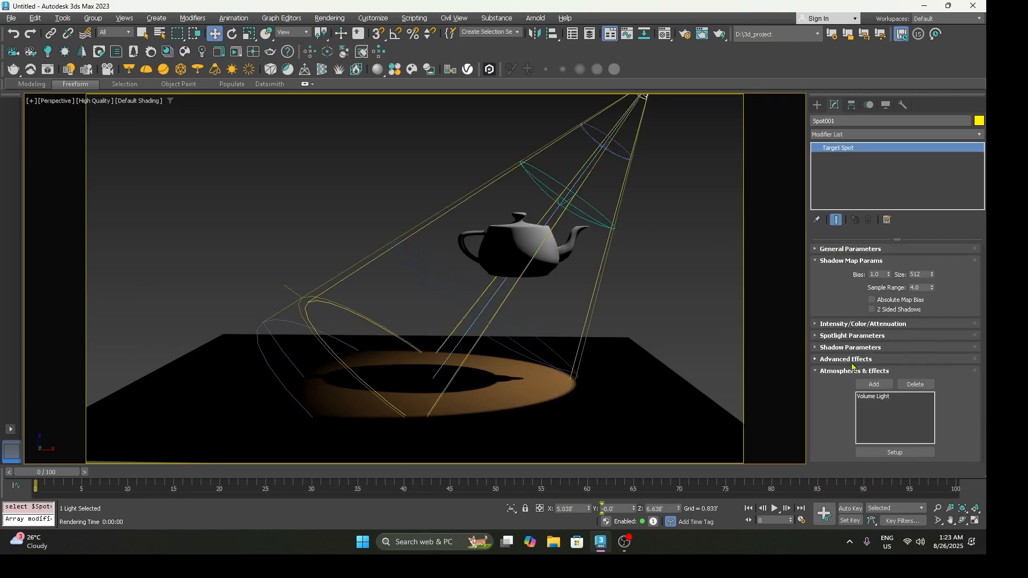
left_click(872, 396)
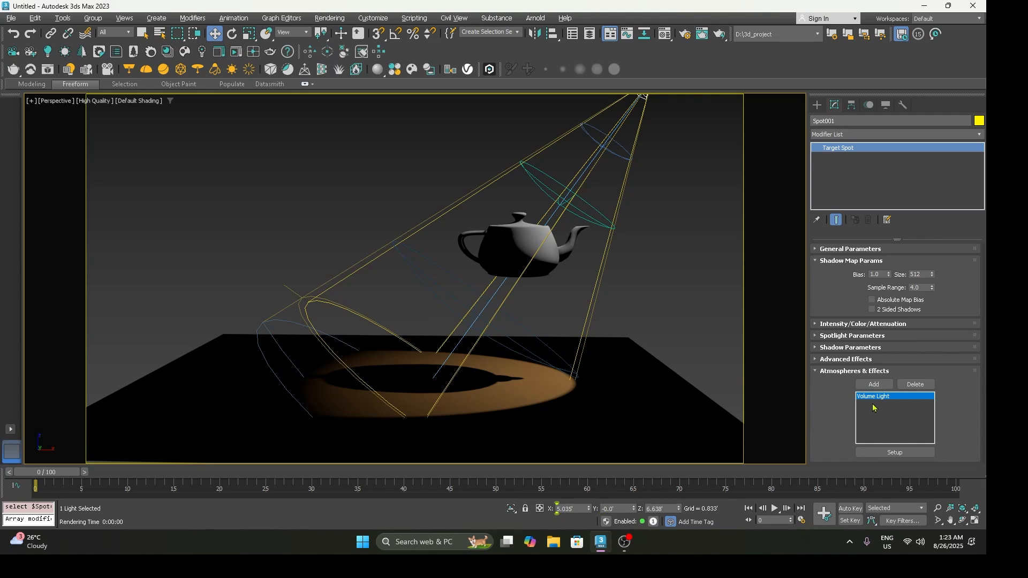
left_click(877, 454)
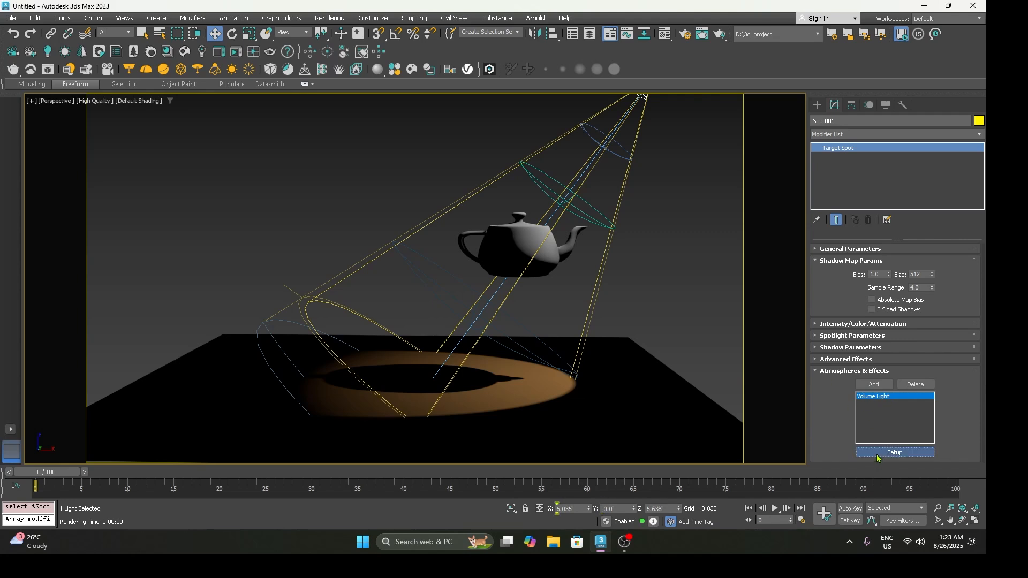
scroll(449, 298, "down", 4)
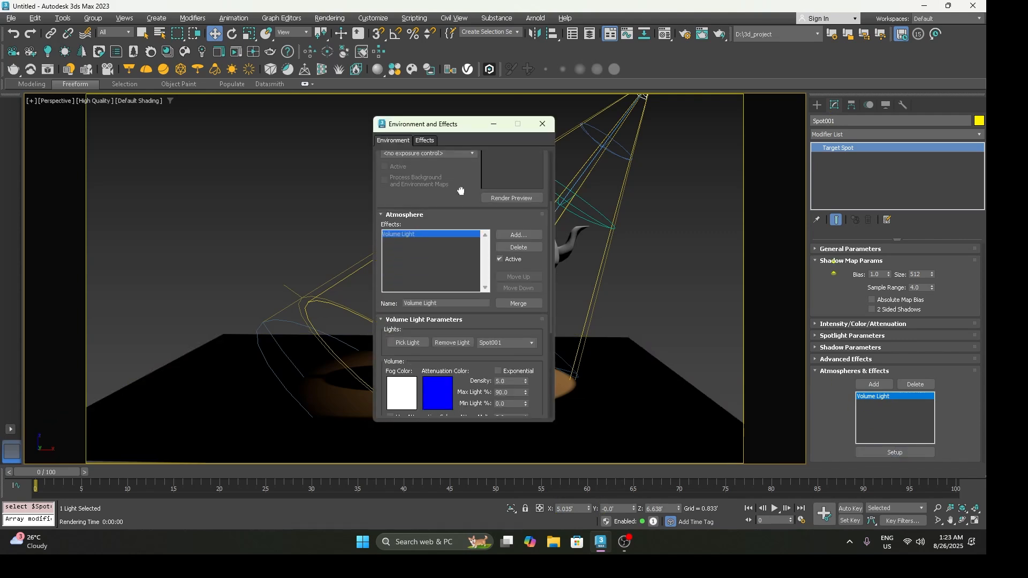
left_click(407, 336)
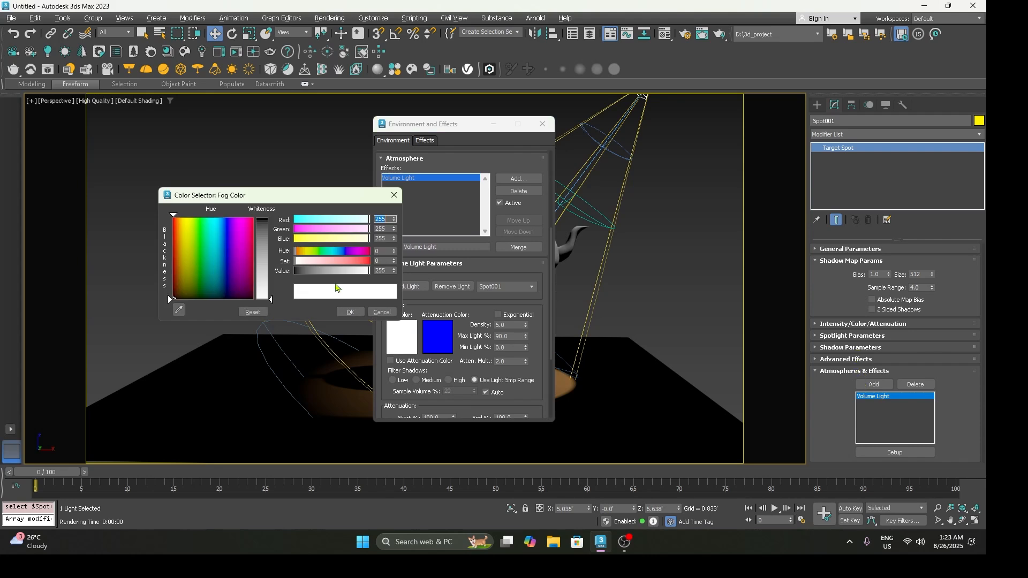
left_click_drag(218, 229, 263, 244)
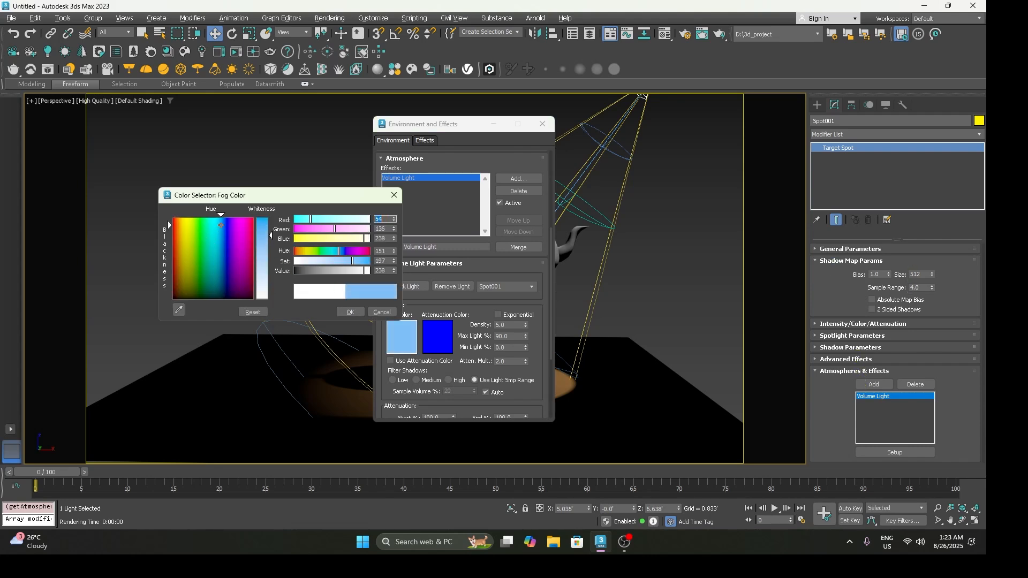
left_click(350, 312)
left_click(301, 328)
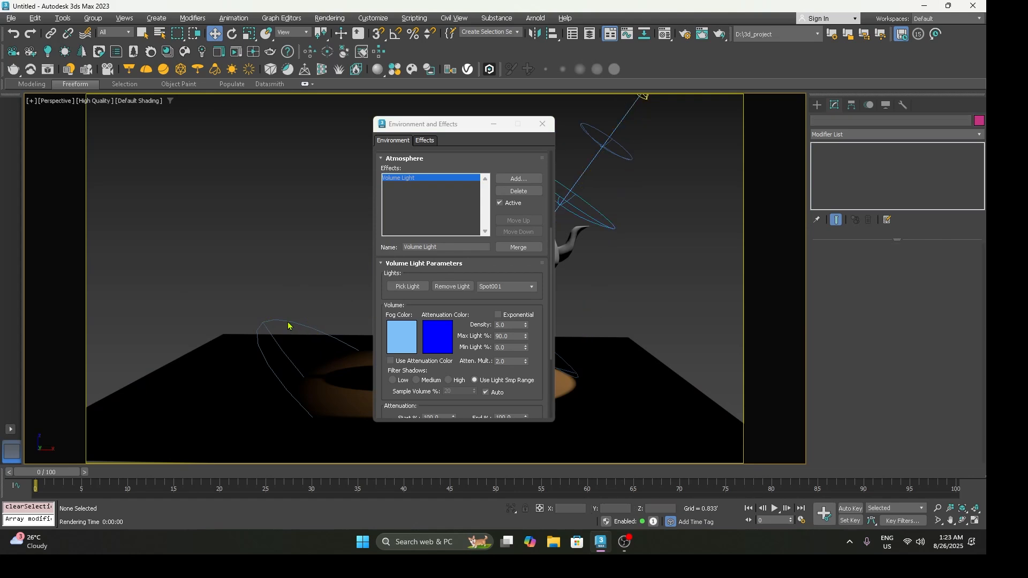
key("shift+q")
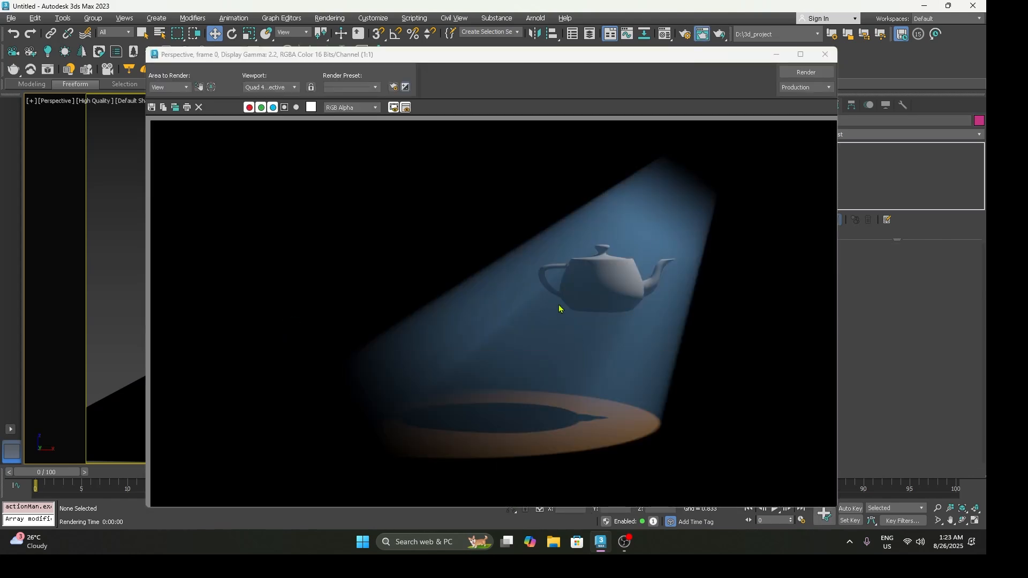
left_click(826, 54)
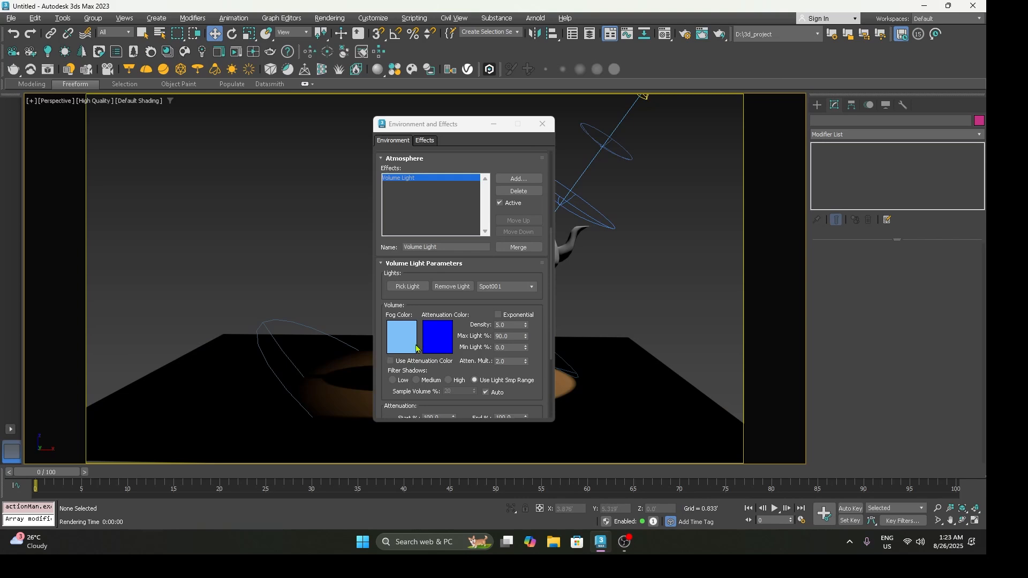
Step: Set the Volume Light's density to 1, render the view to check the fog, and close the render
double_click(513, 328)
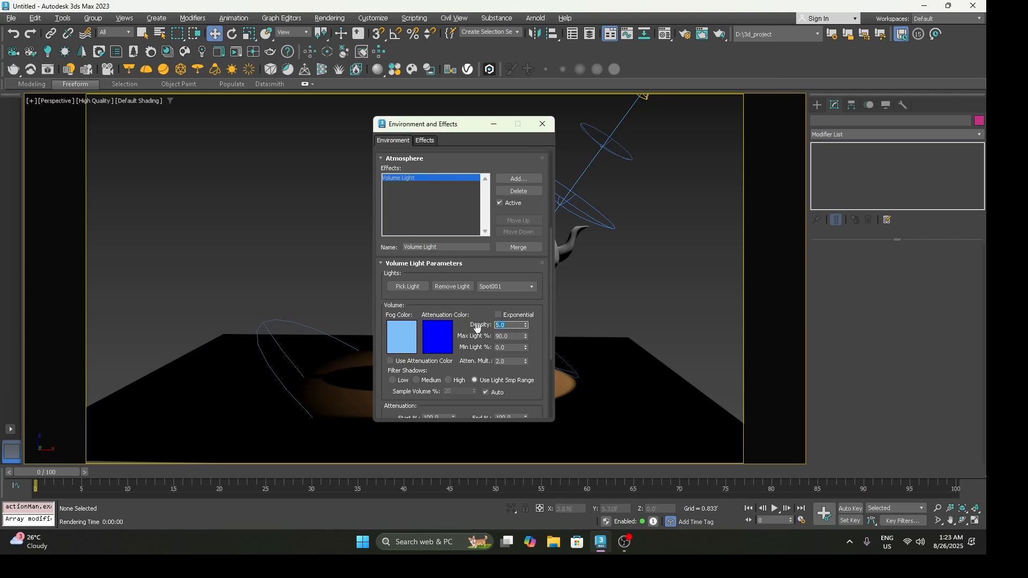
type("1")
key("Return")
left_click(475, 320)
key("shift+q")
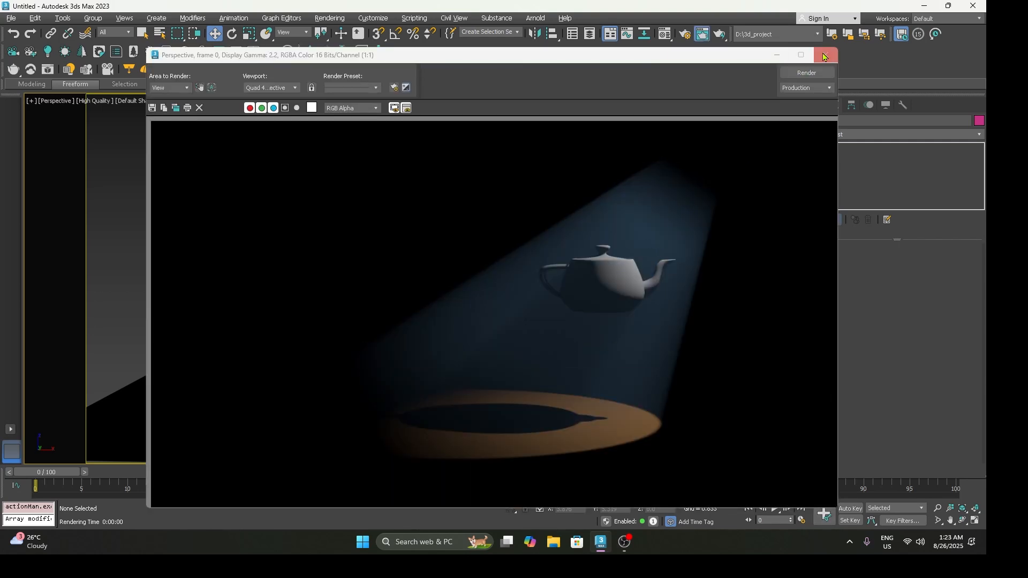
left_click(828, 56)
Step: Set the Volume Light's density to 10, re-render the view, and close the render
left_click(509, 325)
type("10")
key("Return")
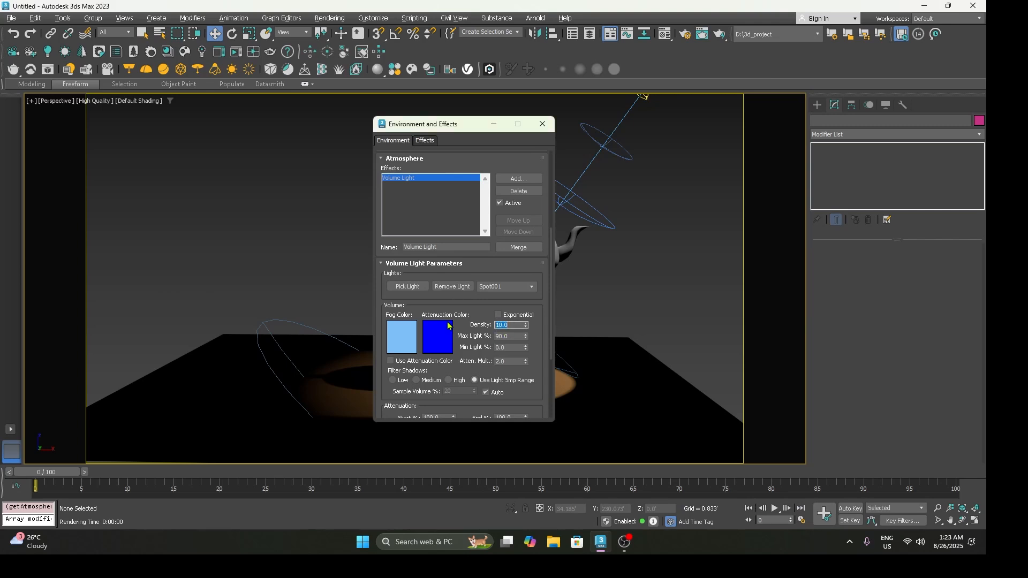
key("shift+q")
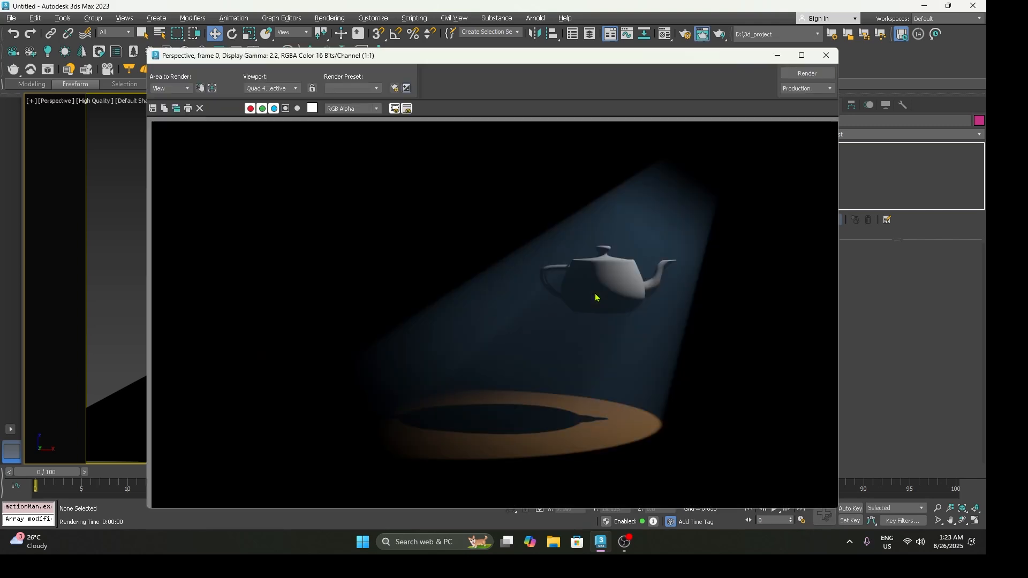
left_click(827, 56)
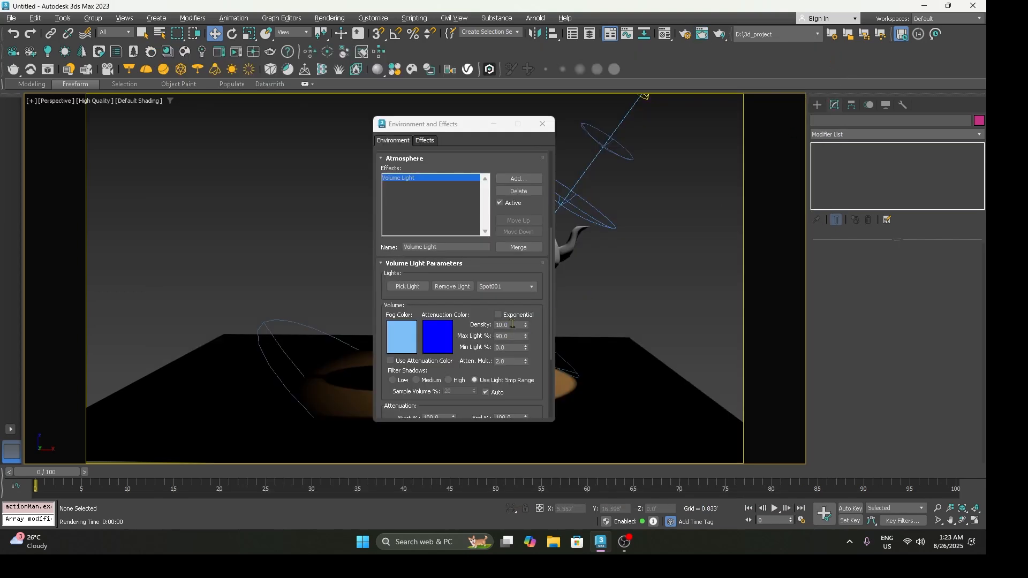
Step: Enable noise for the Volume Light with an amount of 1.0, render the view, and close the render
left_click_drag(388, 394, 395, 300)
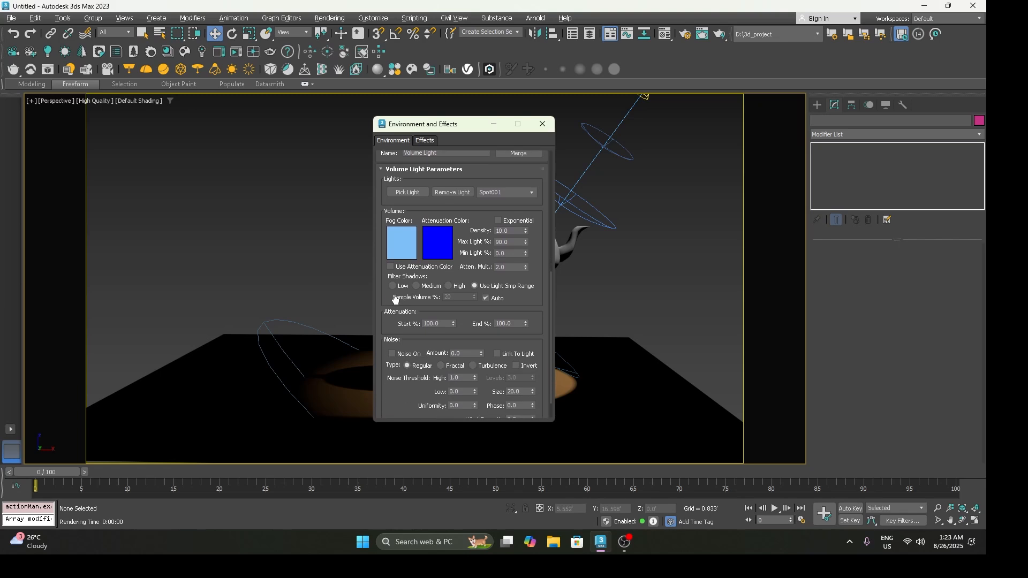
left_click(400, 354)
key("Tab")
left_click(709, 318)
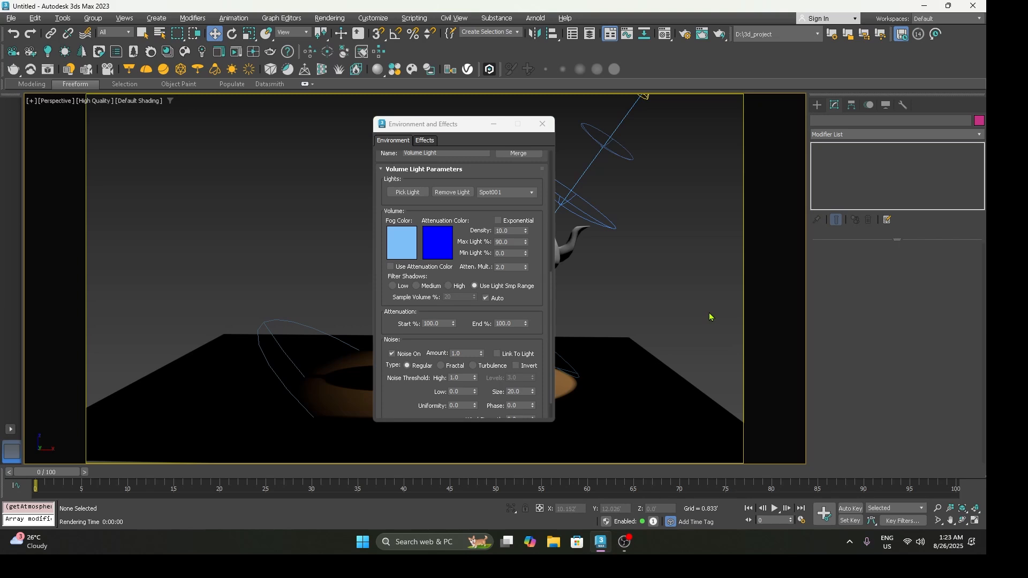
key("shift+q")
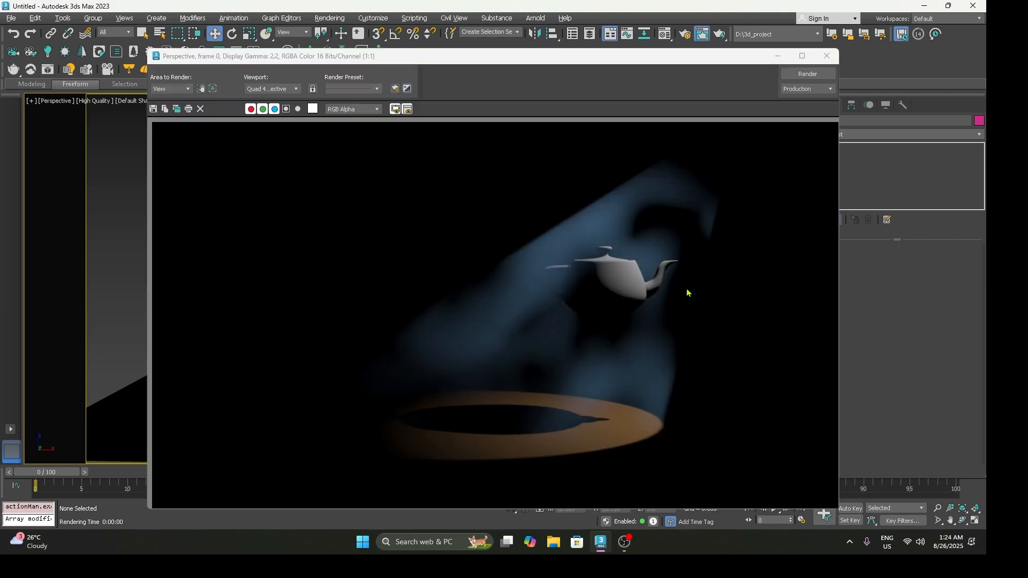
left_click(827, 55)
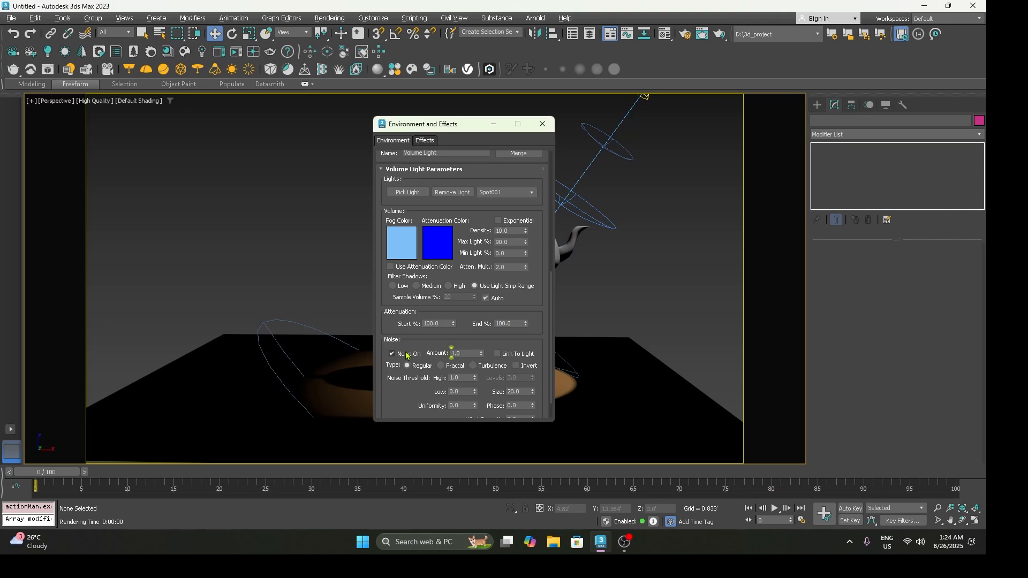
Step: Set the Volume Light's noise amount to 0.05, re-render the view, and close the render
double_click(456, 354)
type("0.05")
left_click(656, 352)
key("shift+q")
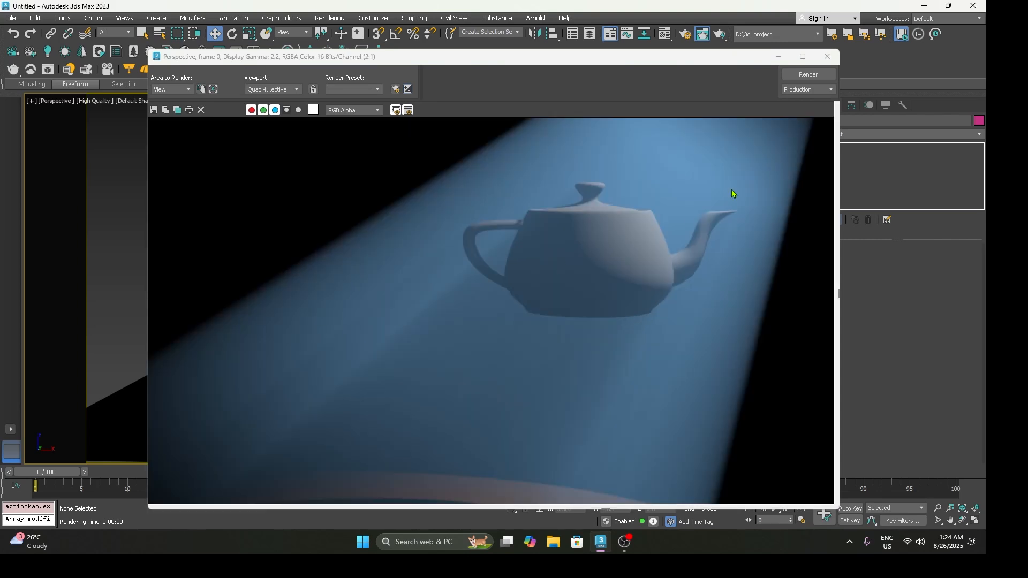
left_click(828, 56)
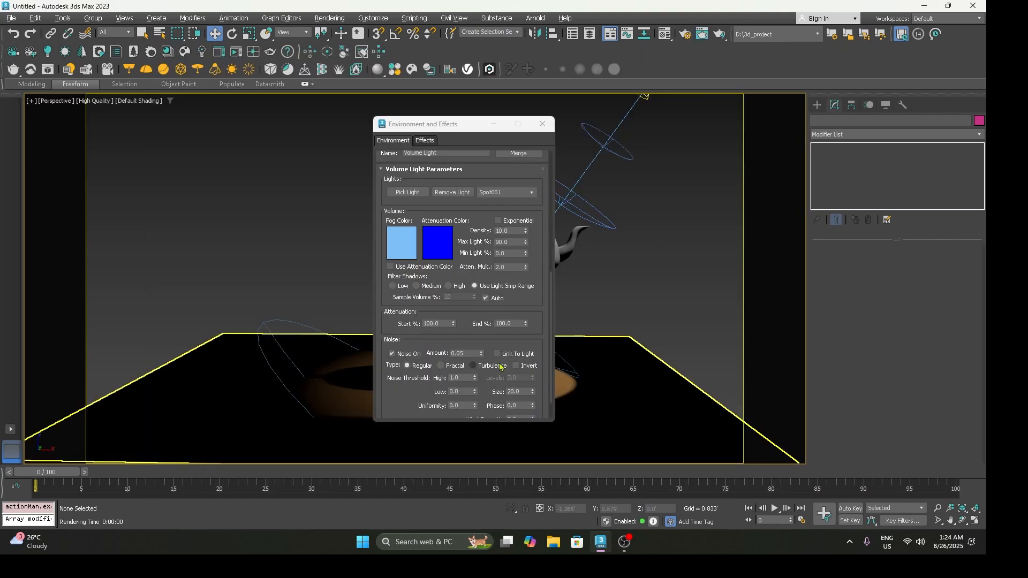
Step: Set the Volume Light's noise amount to 0.38, render the view, and close the render
left_click_drag(478, 356, 480, 330)
key("shift+q")
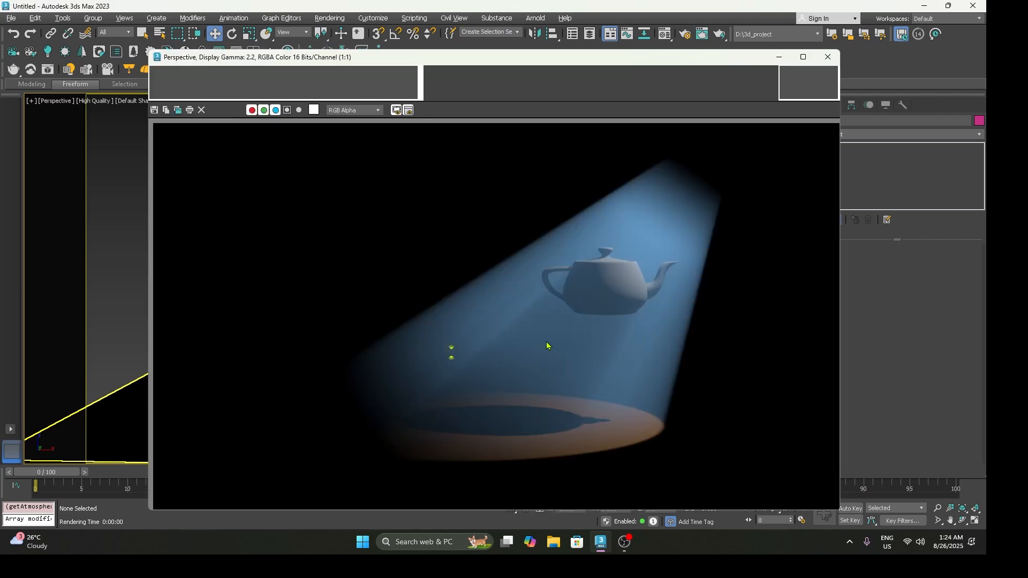
left_click(827, 57)
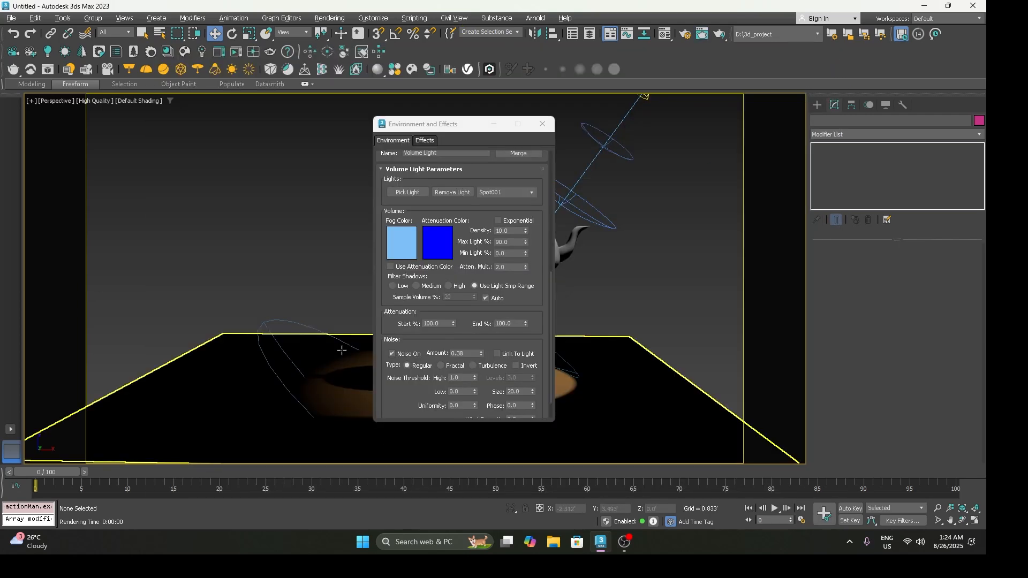
Step: Set the Volume Light's noise amount to 0.94, re-render the view, and close the render and the effects settings
left_click_drag(481, 356, 479, 315)
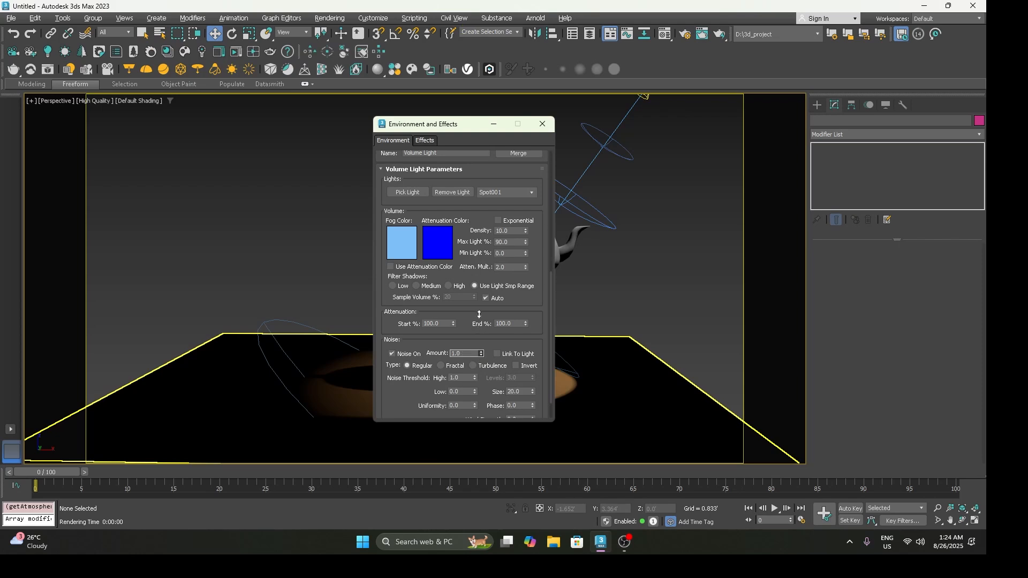
key("shift+q")
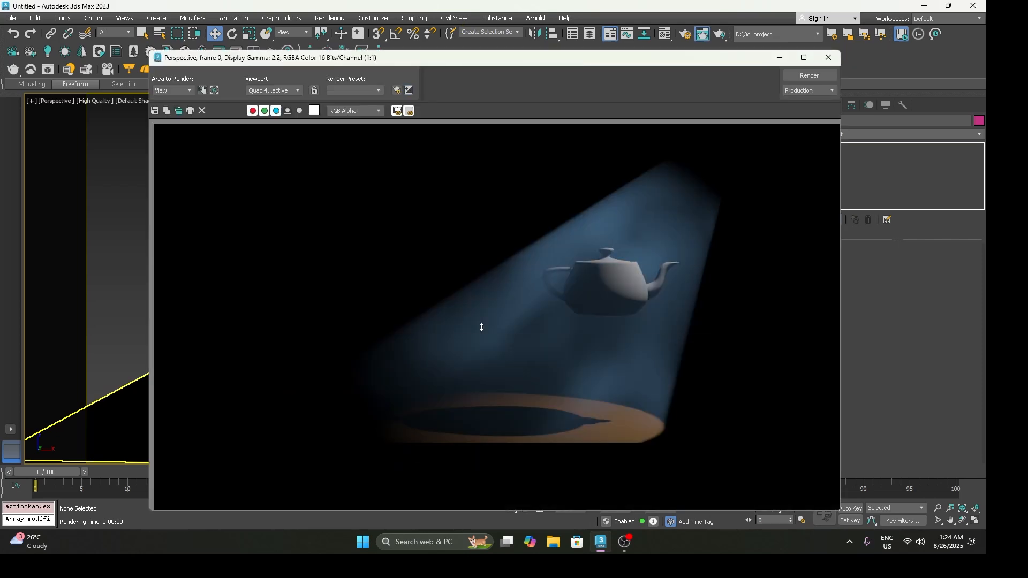
key("shift+q")
mouse_move(482, 333)
left_mouse_down()
mouse_move(482, 344)
mouse_move(481, 321)
left_mouse_up()
key("shift+q")
key("shift+q")
key("shift+q")
key("shift+q")
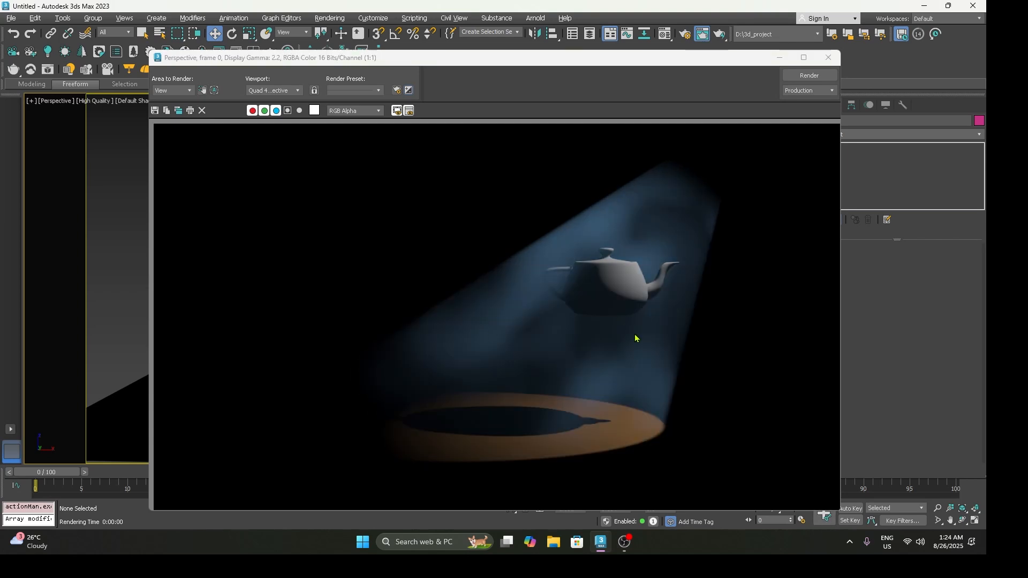
left_click(829, 57)
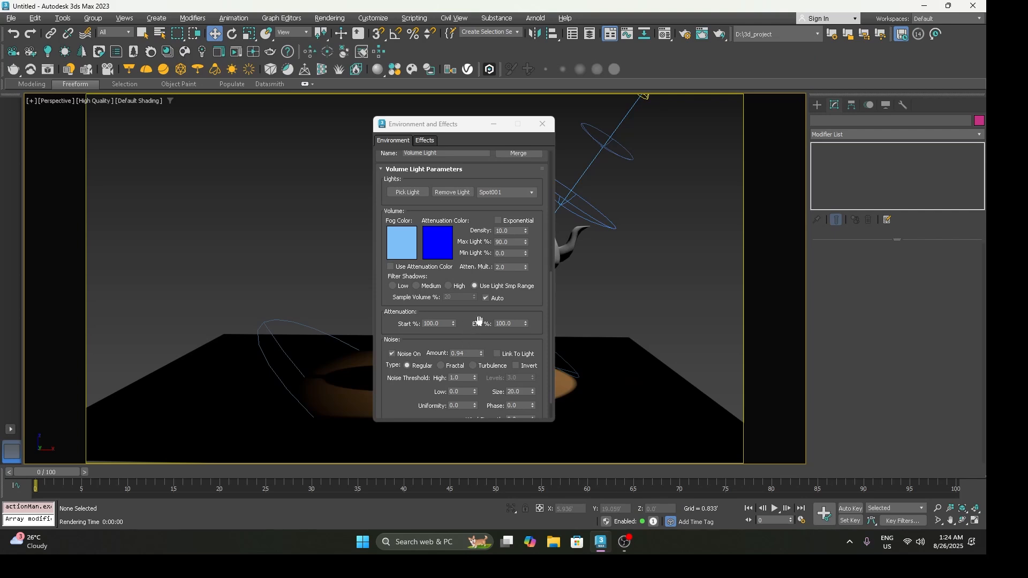
left_click(543, 123)
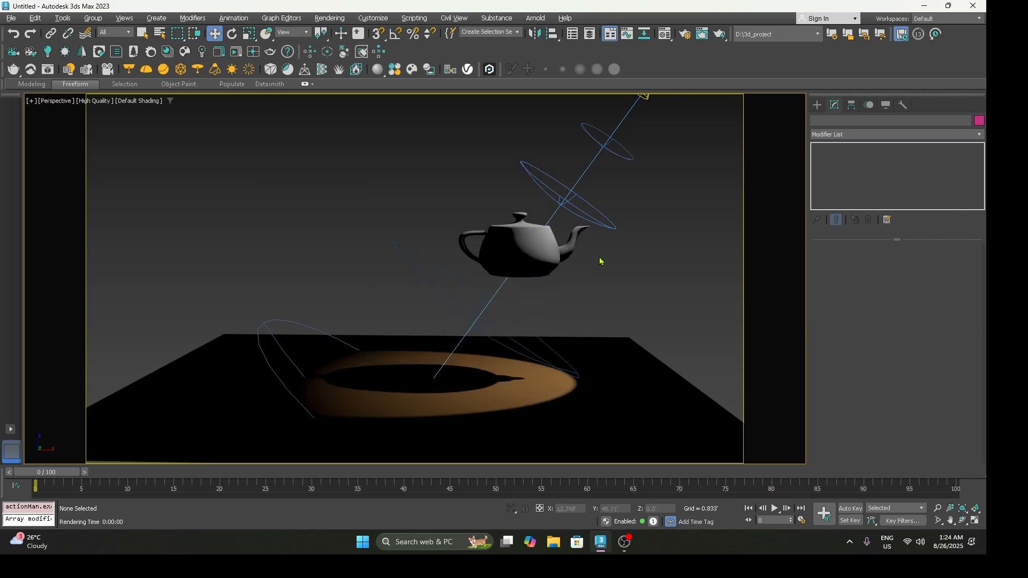
Step: Set the target spotlight's Hotspot/Beam to 36.4 and Falloff/Field to 39.3, render the view, and close the render
left_click(598, 221)
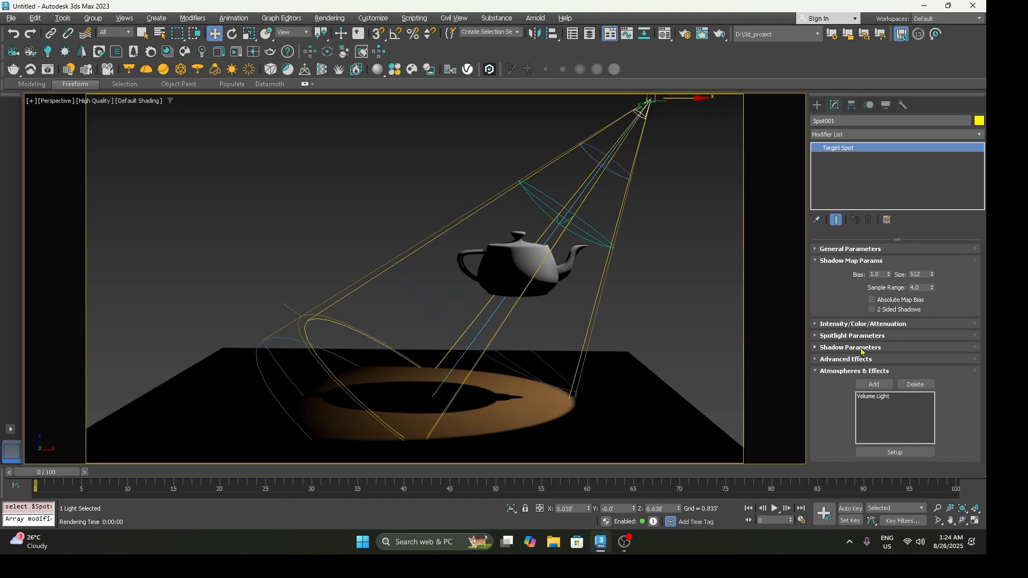
left_click(853, 371)
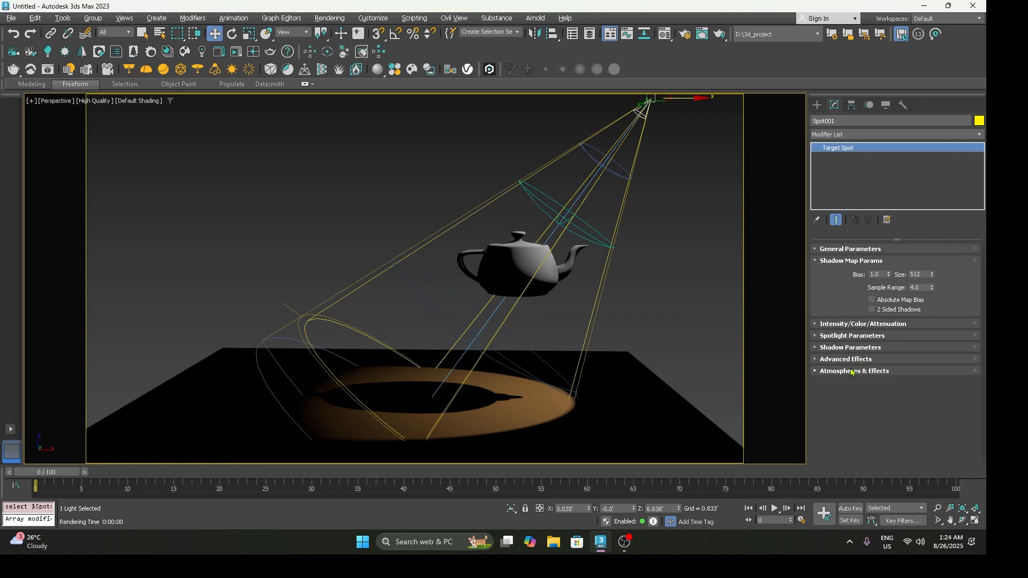
left_click(834, 336)
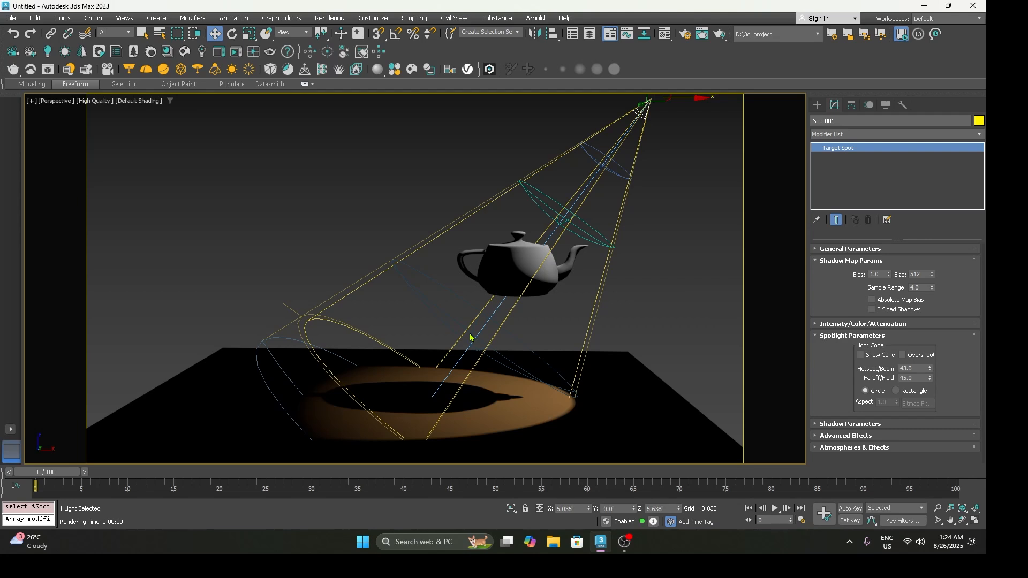
mouse_move(930, 368)
left_mouse_down()
mouse_move(931, 355)
mouse_move(929, 404)
mouse_move(928, 360)
left_mouse_up()
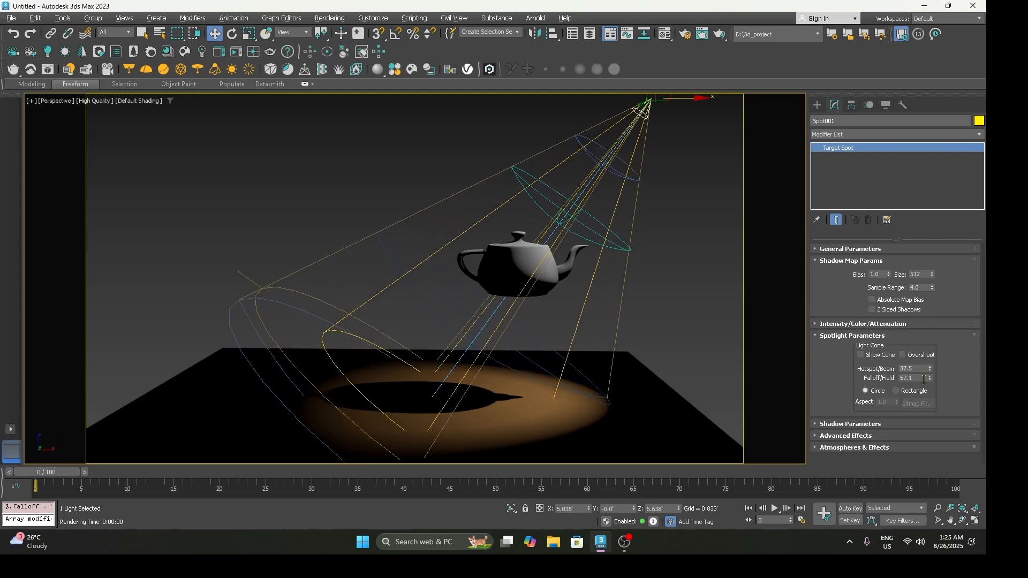
left_click_drag(929, 382, 924, 475)
key("shift+q")
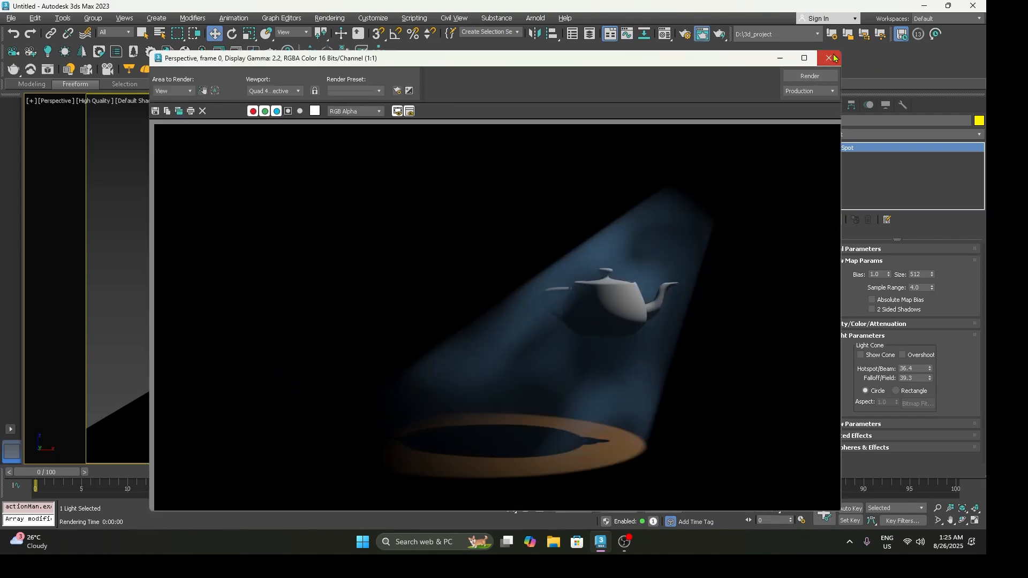
left_click(829, 58)
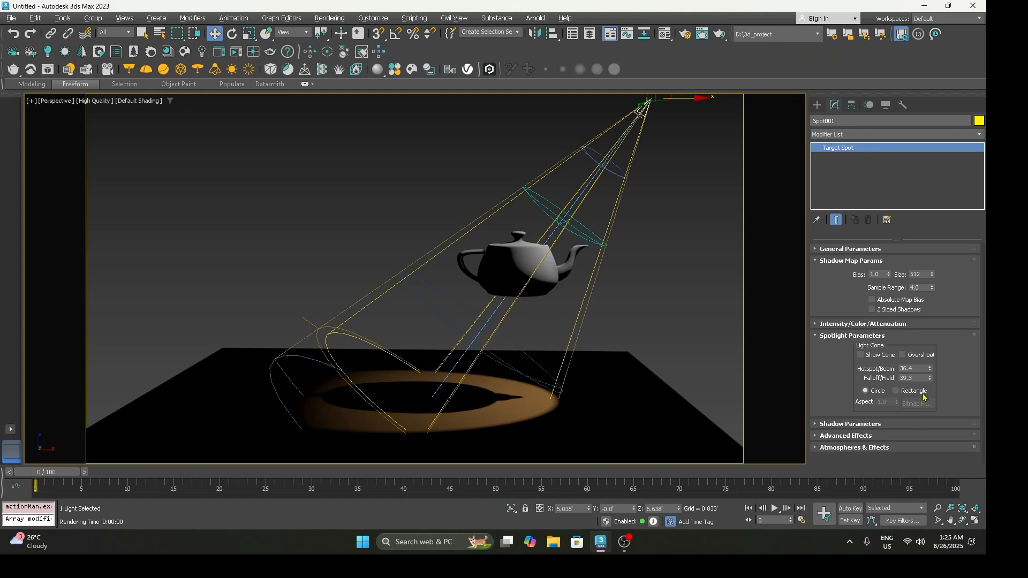
Step: Change the spotlight's light cone shape to Rectangle, render the view, and close the render
left_click(898, 391)
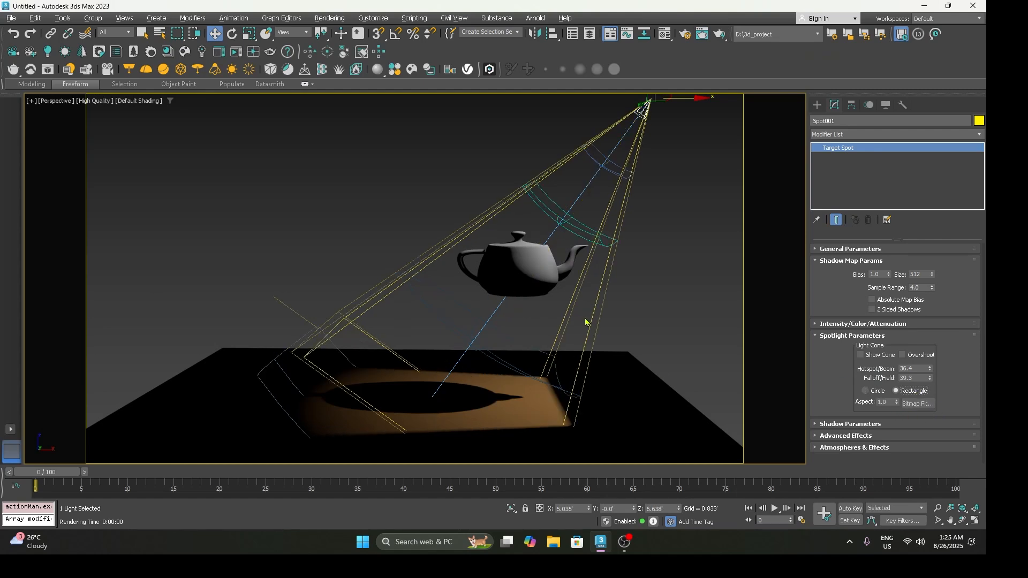
key("shift+q")
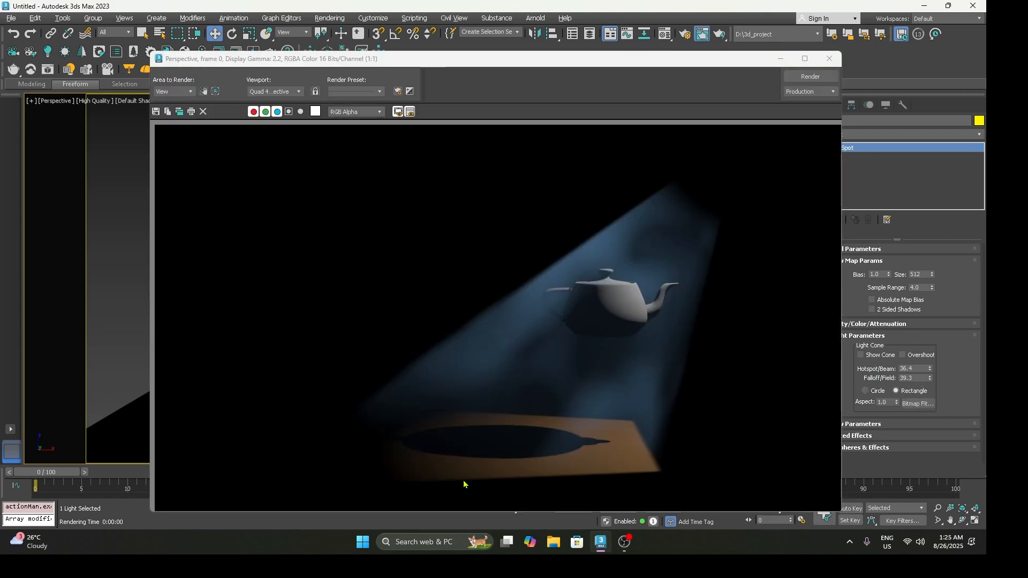
left_click(830, 59)
Step: Re-render the scene from slightly closer angles to examine the rectangular light beam and its fog around the teapot
middle_click_drag(655, 317, 666, 299)
scroll(662, 301, "up", 2)
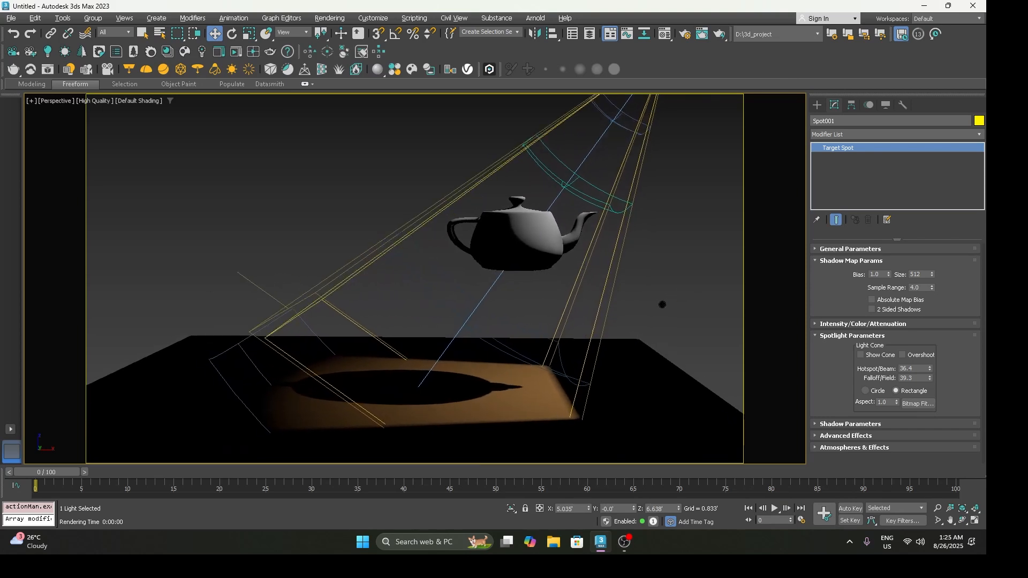
key("shift+q")
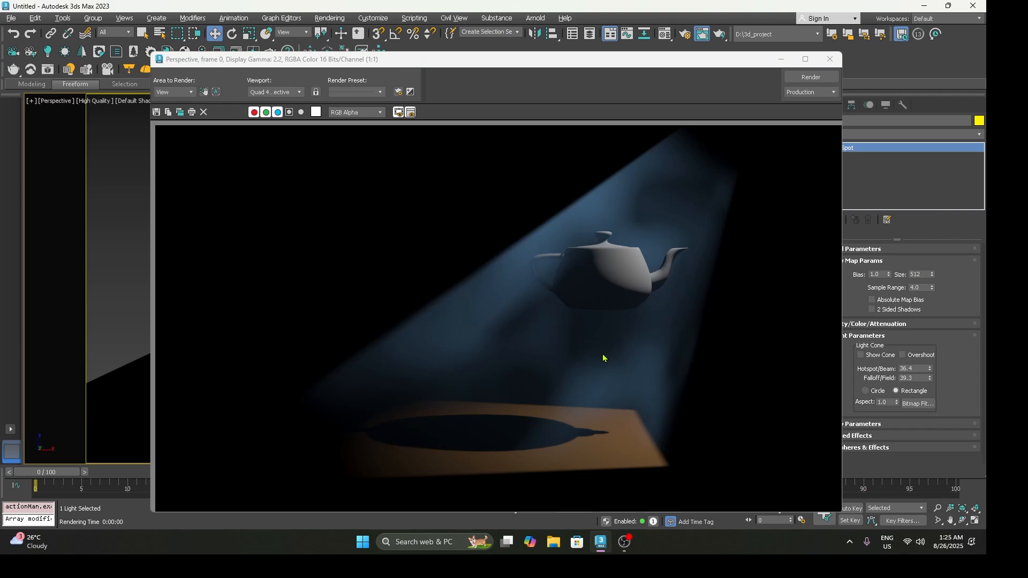
left_click(830, 59)
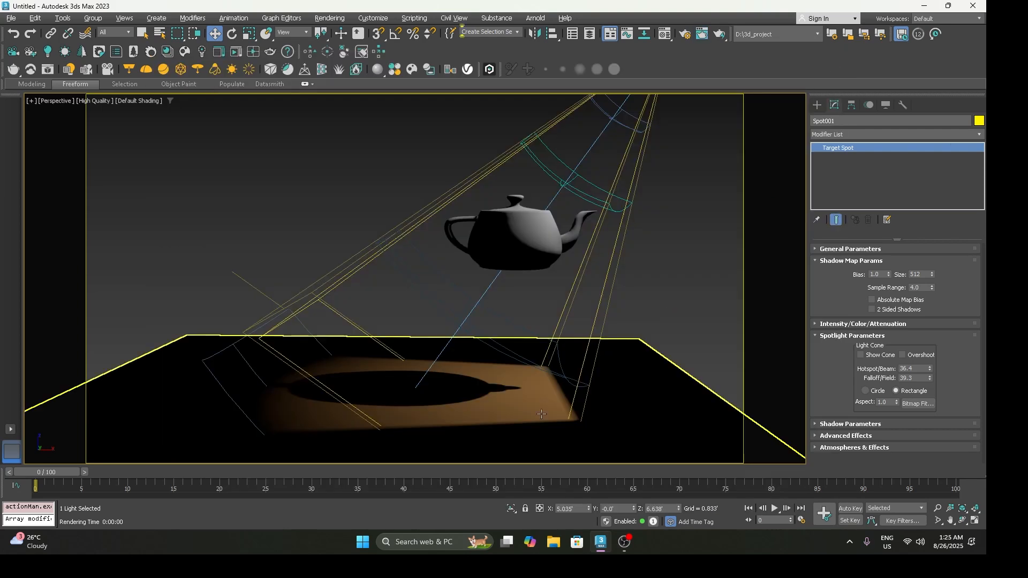
middle_click_drag(534, 416, 521, 406, "alt")
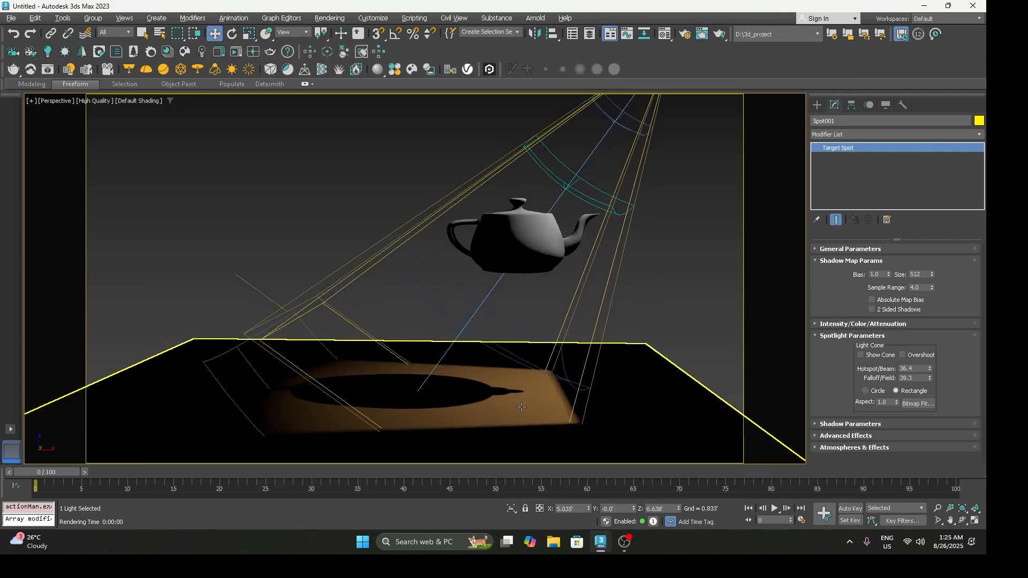
key("shift+q")
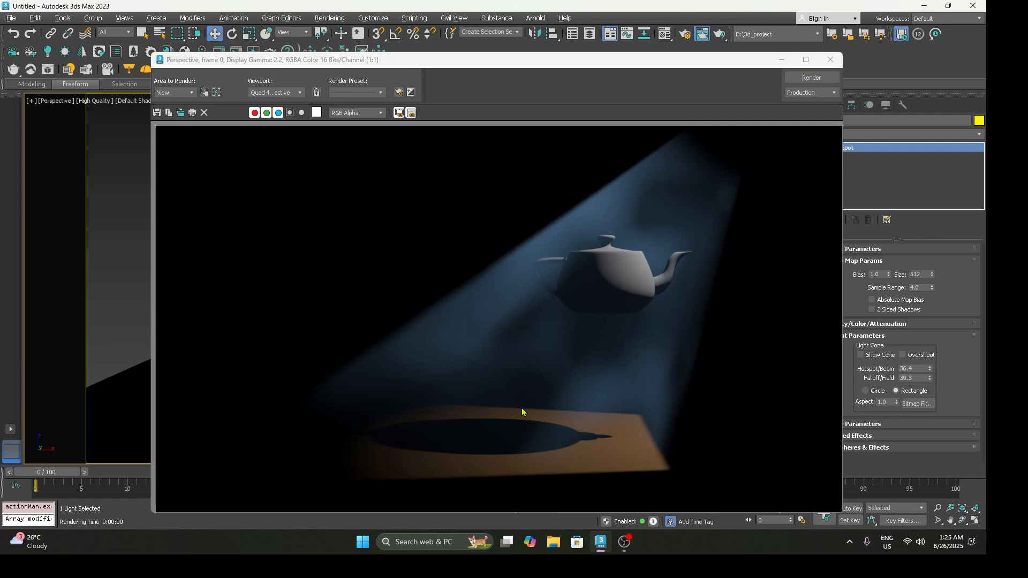